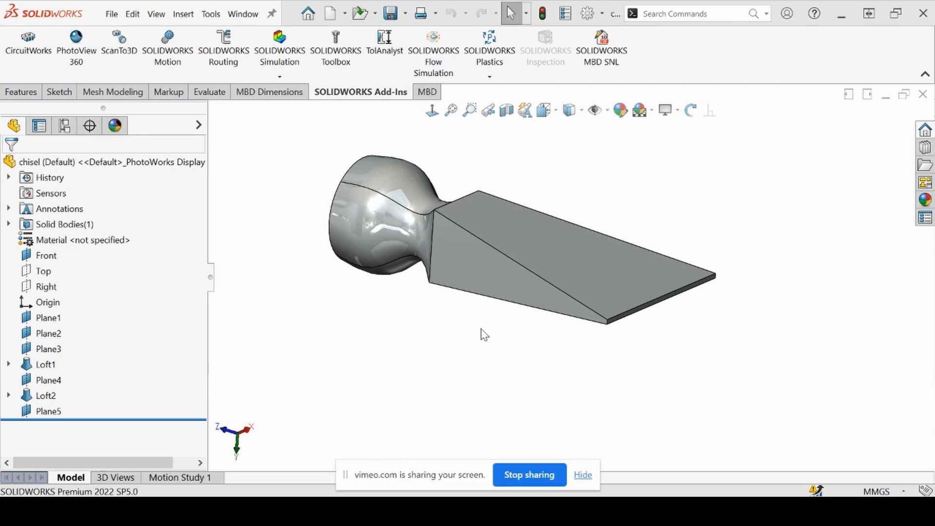
Assign Plain Carbon Steel as the material of the chisel part
right_click(62, 241)
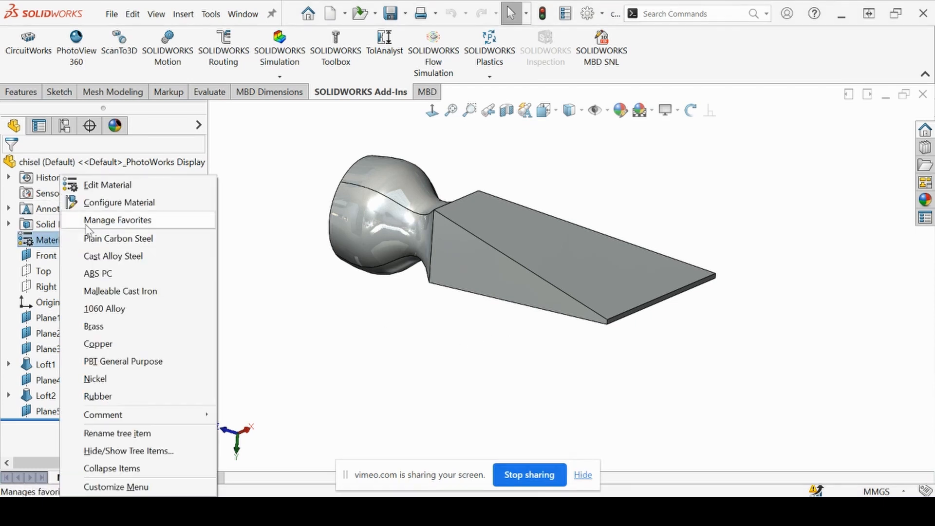
click(125, 240)
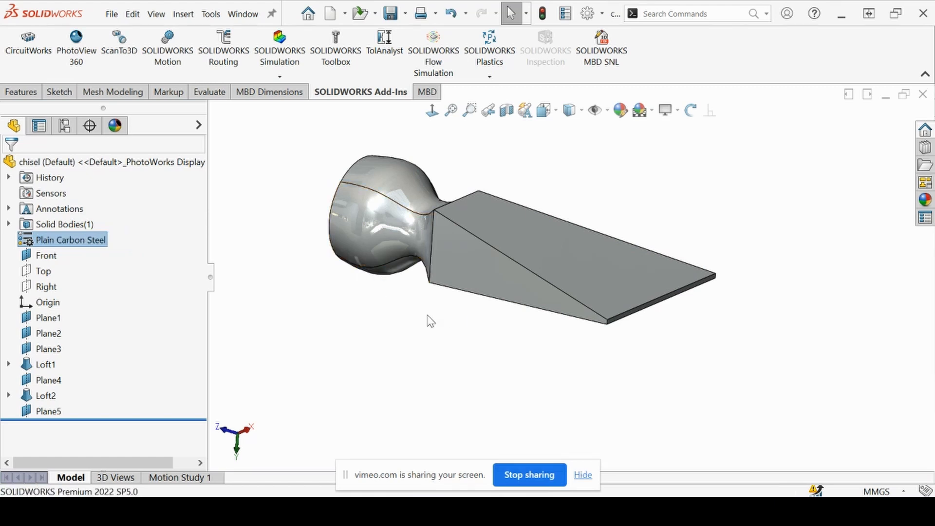
Start a new sketch on Plane5
middle_drag(401, 295, 417, 221)
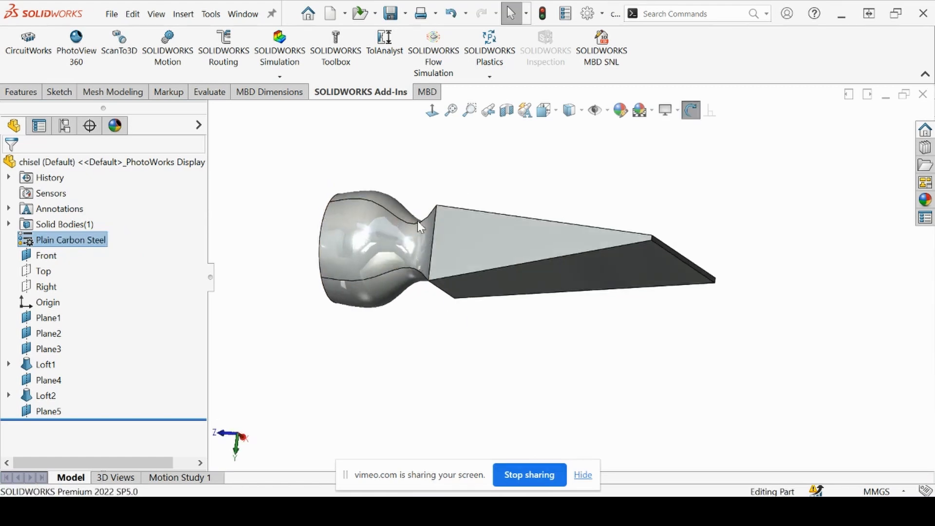
middle_drag(437, 319, 455, 309)
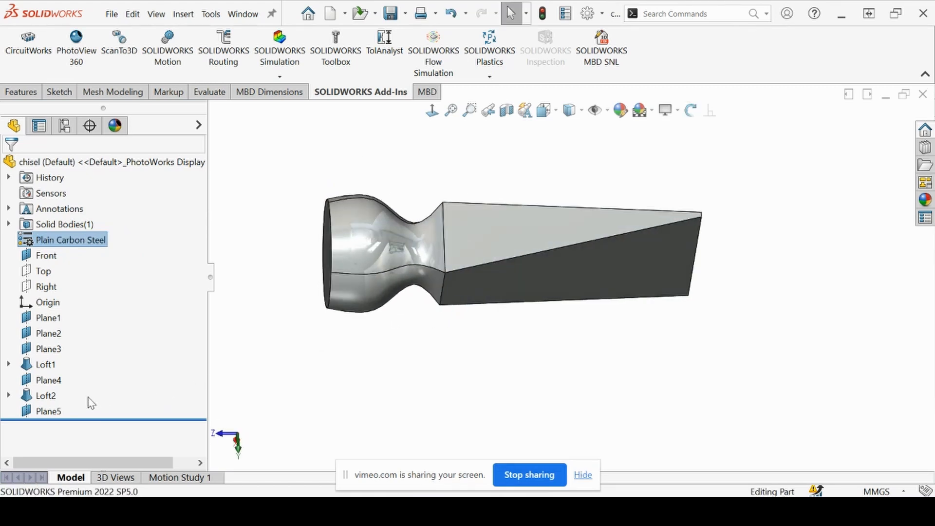
click(53, 411)
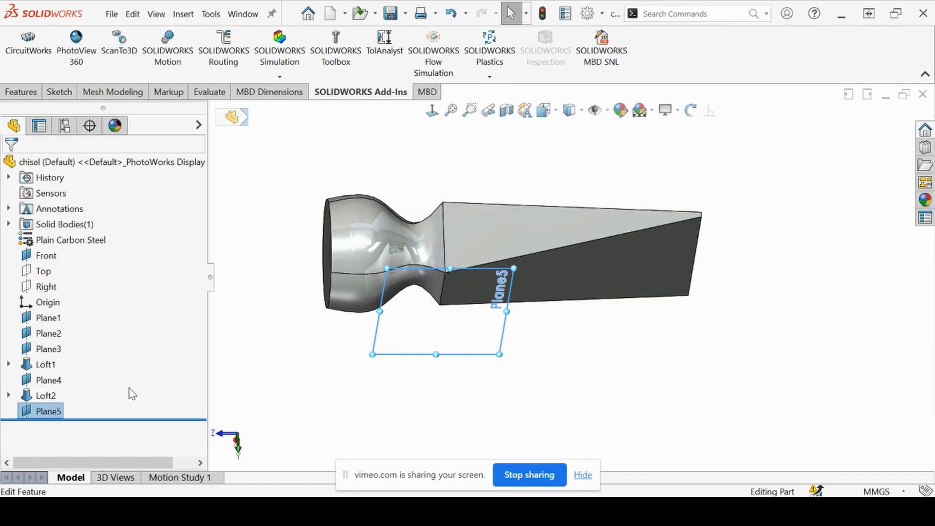
middle_drag(344, 353, 430, 321)
click(422, 341)
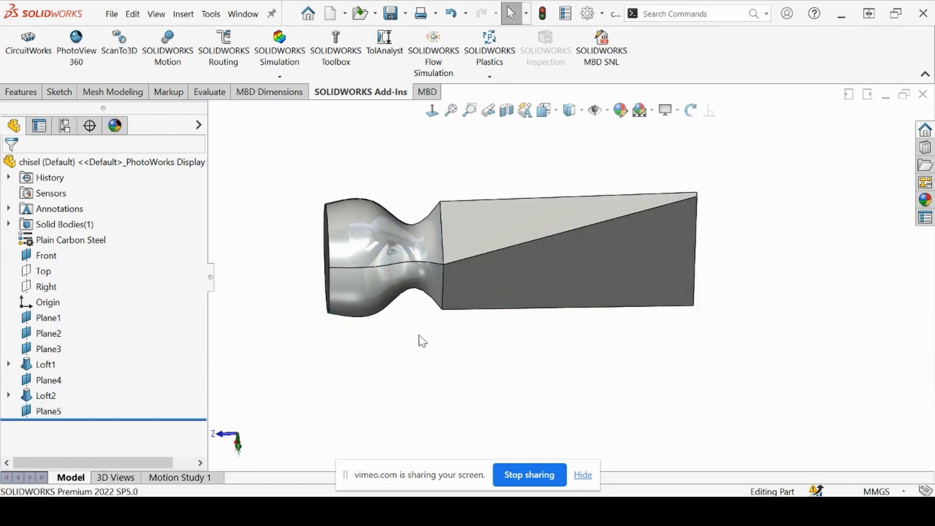
click(48, 411)
click(68, 395)
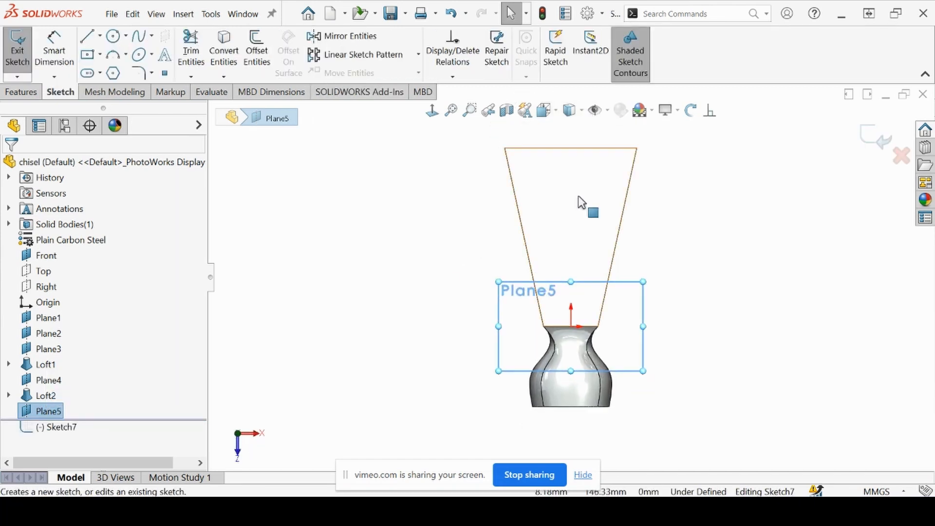
Convert one slanted side edge of the blade into the sketch and make the resulting line construction geometry
scroll(578, 201, down, 2)
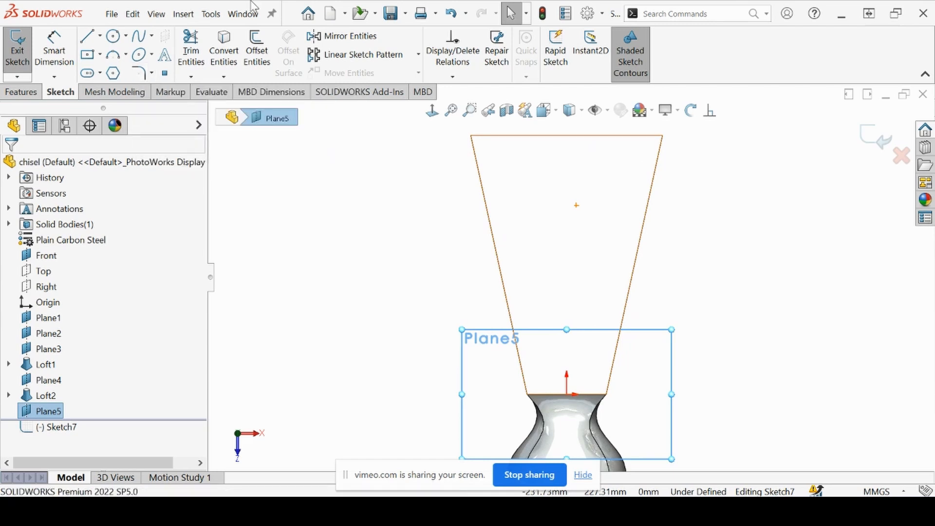
click(224, 54)
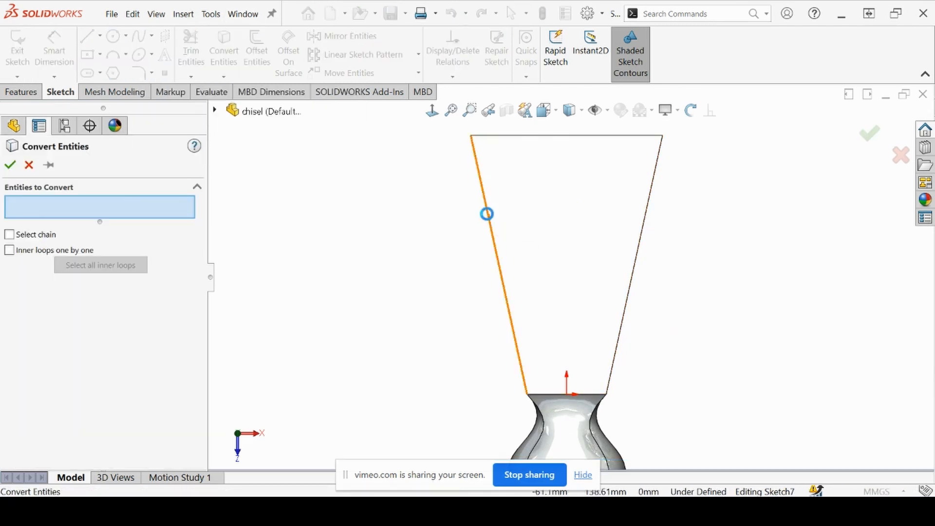
click(488, 215)
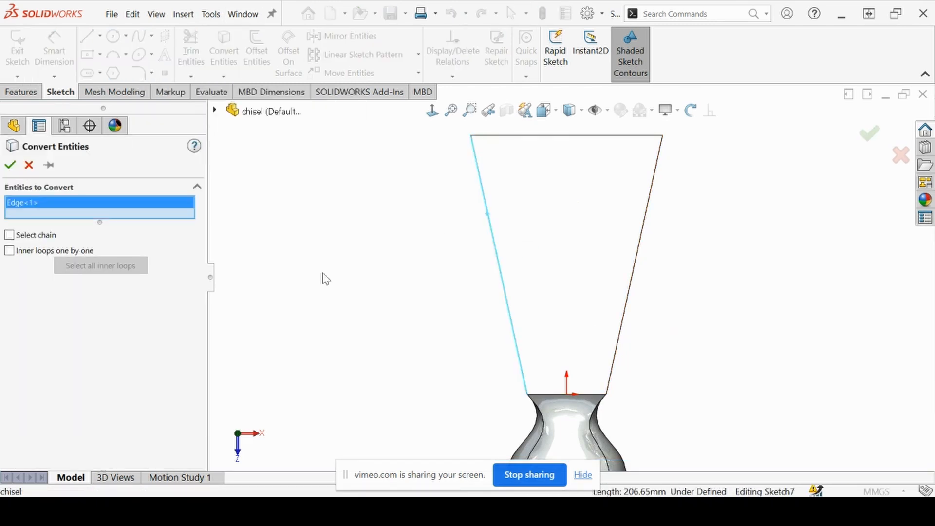
click(10, 165)
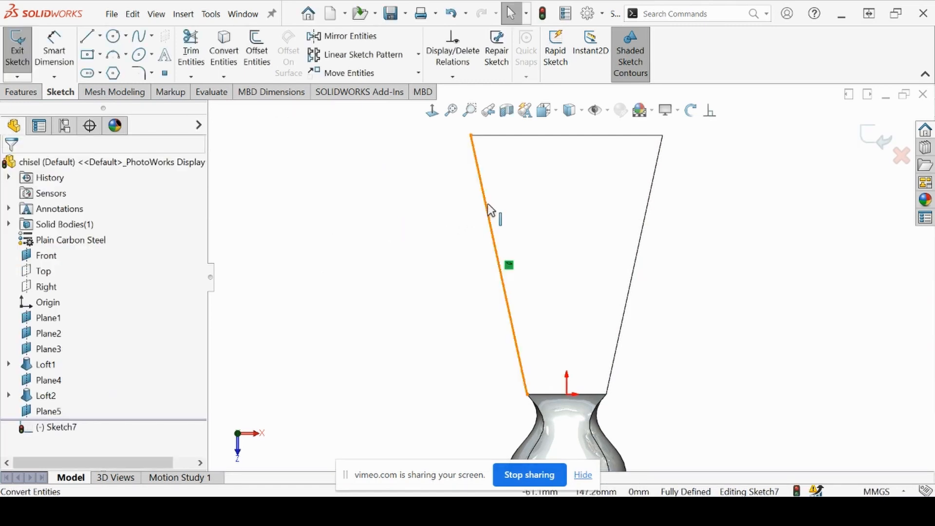
click(489, 212)
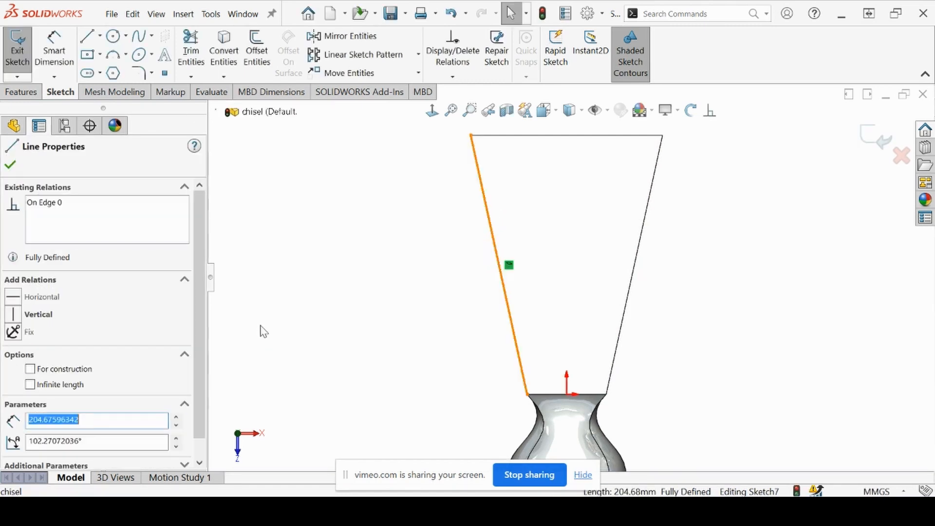
click(30, 370)
click(10, 165)
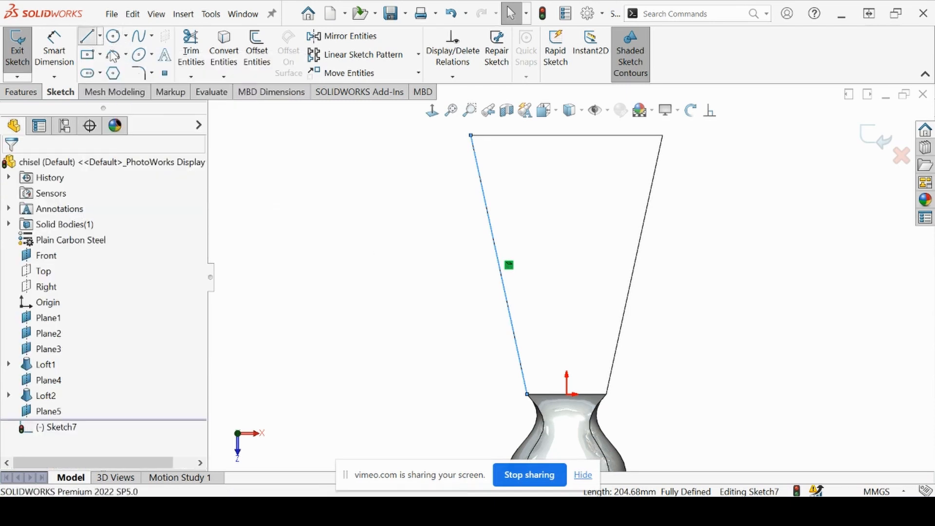
Draw a horizontal line from the construction line's midpoint to the blade's opposite slanted edge, and exit the sketch
click(88, 37)
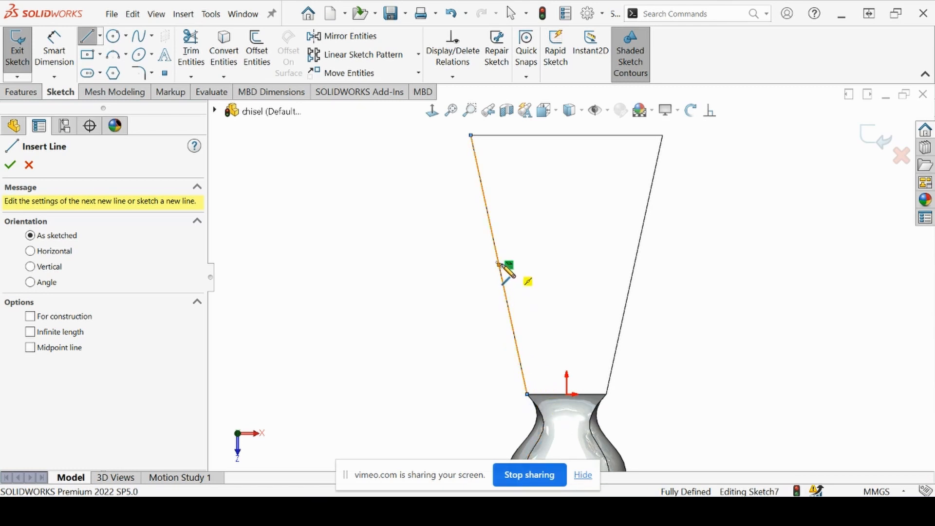
click(499, 265)
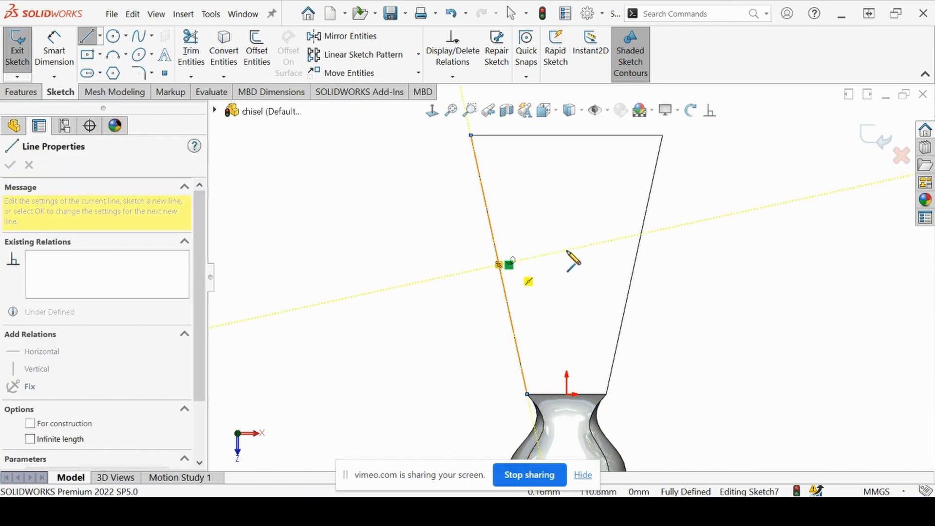
click(634, 265)
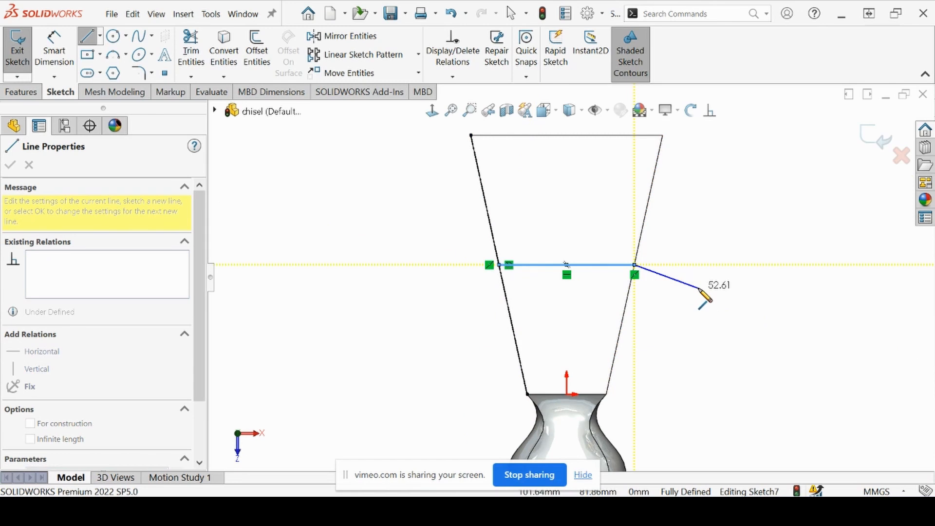
key(Escape)
key(Escape)
mouse_move(704, 298)
middle_down()
mouse_move(640, 286)
mouse_move(633, 318)
middle_up()
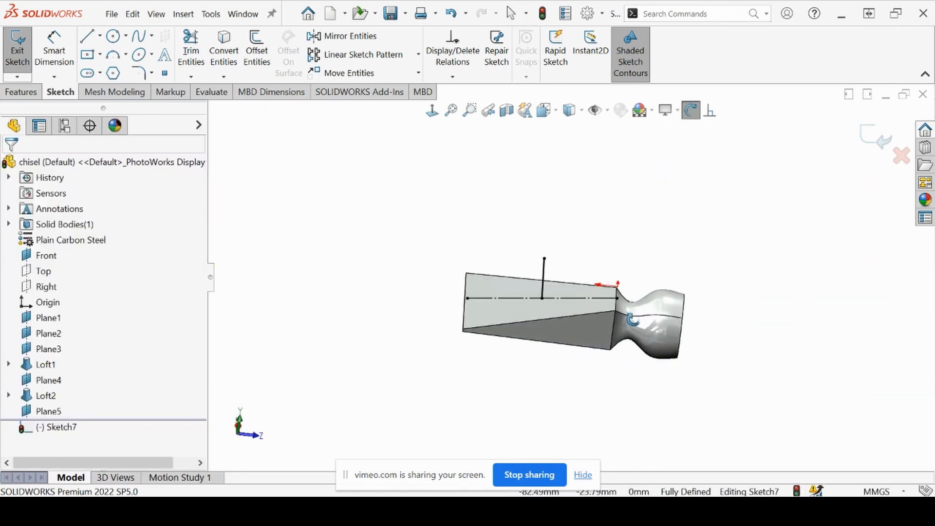
click(872, 138)
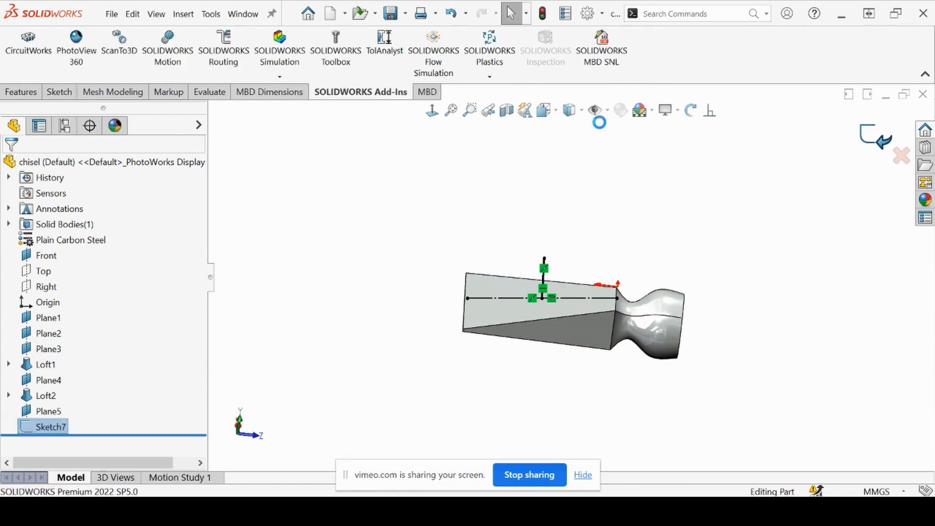
Create a projection Split Line on the blade's upper sloped face using the horizontal line sketch
click(21, 91)
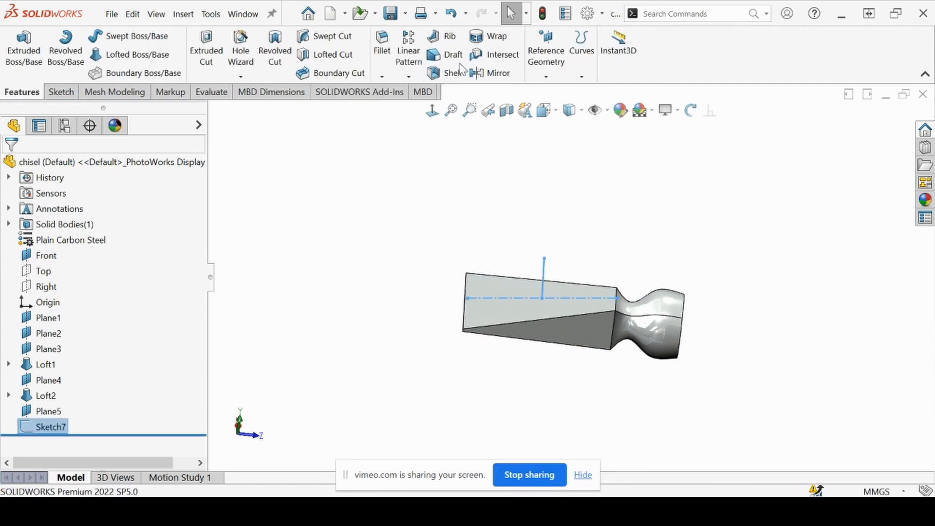
click(580, 53)
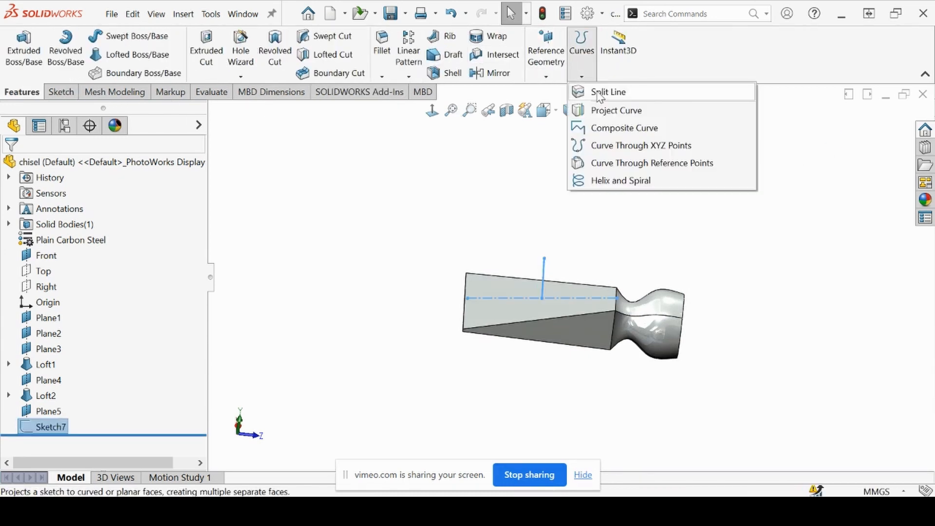
click(599, 92)
scroll(485, 334, down, 2)
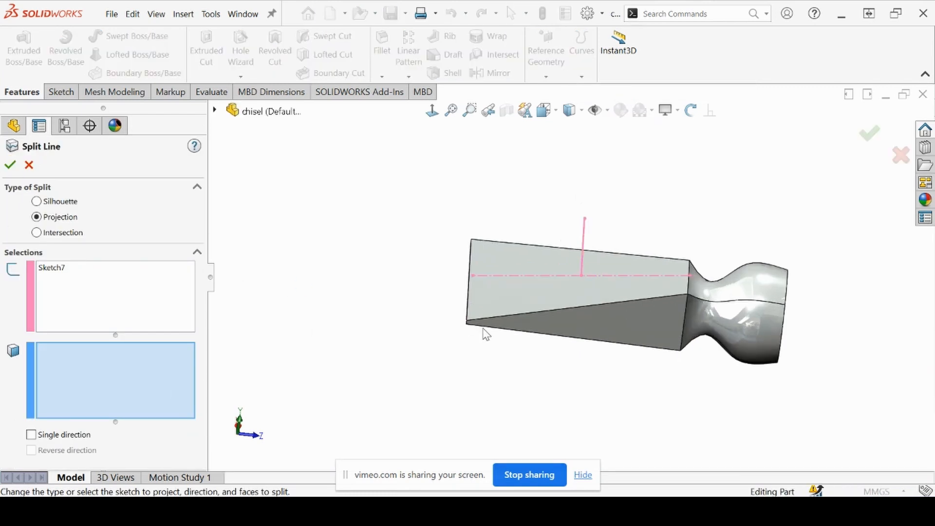
scroll(528, 280, down, 1)
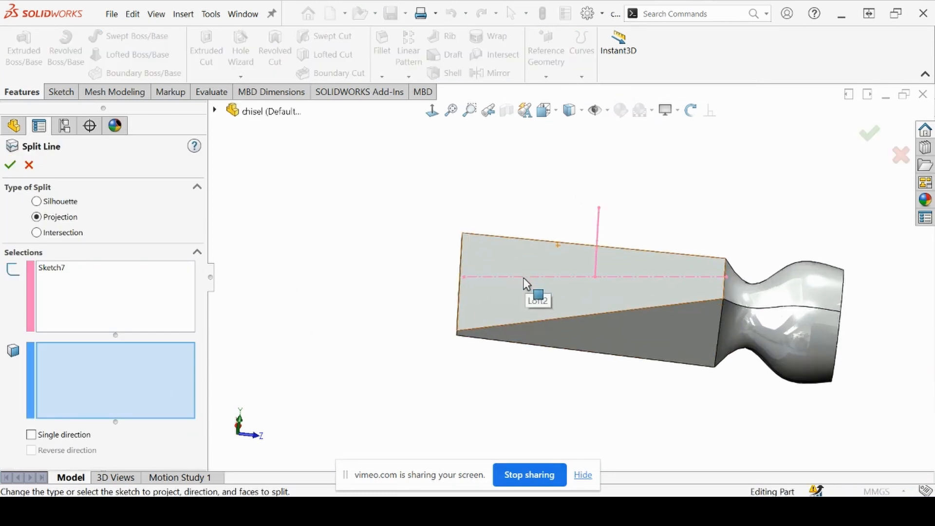
click(539, 297)
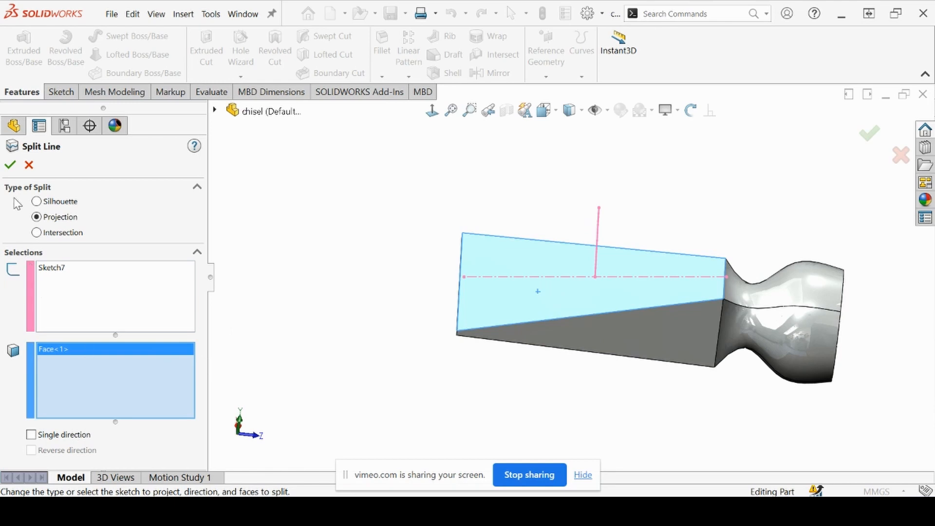
click(10, 165)
Start a new sketch on the narrow end face at the chisel's tip
middle_drag(484, 388, 563, 371)
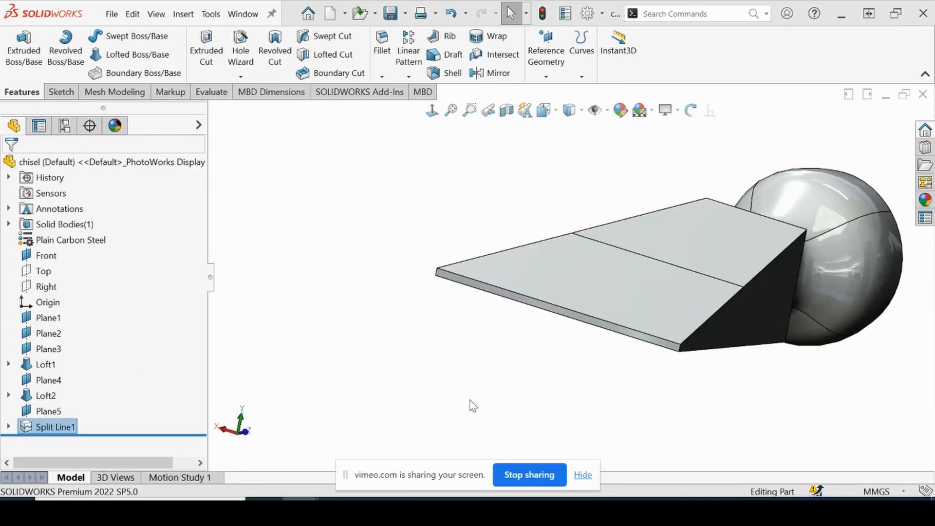
scroll(471, 300, down, 1)
scroll(486, 313, up, 1)
scroll(487, 314, up, 1)
scroll(681, 329, down, 1)
scroll(681, 329, down, 1)
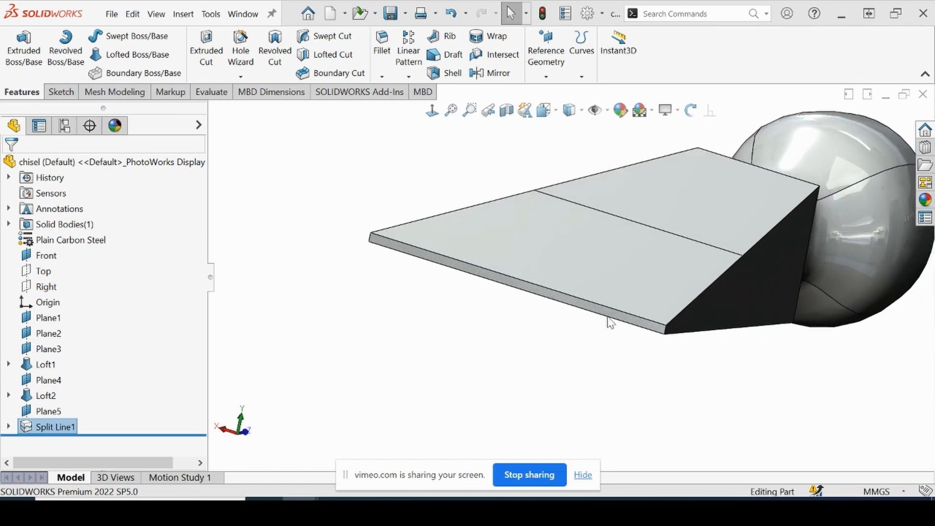
click(608, 318)
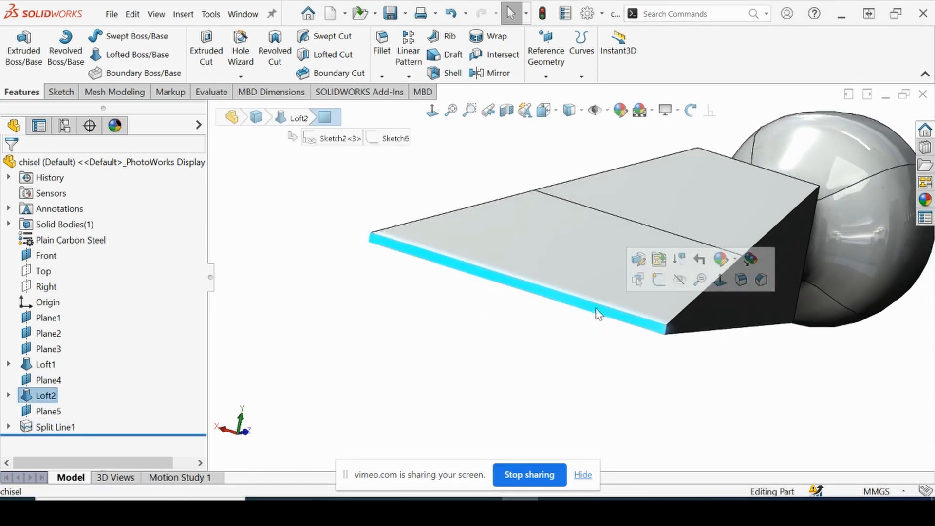
click(661, 276)
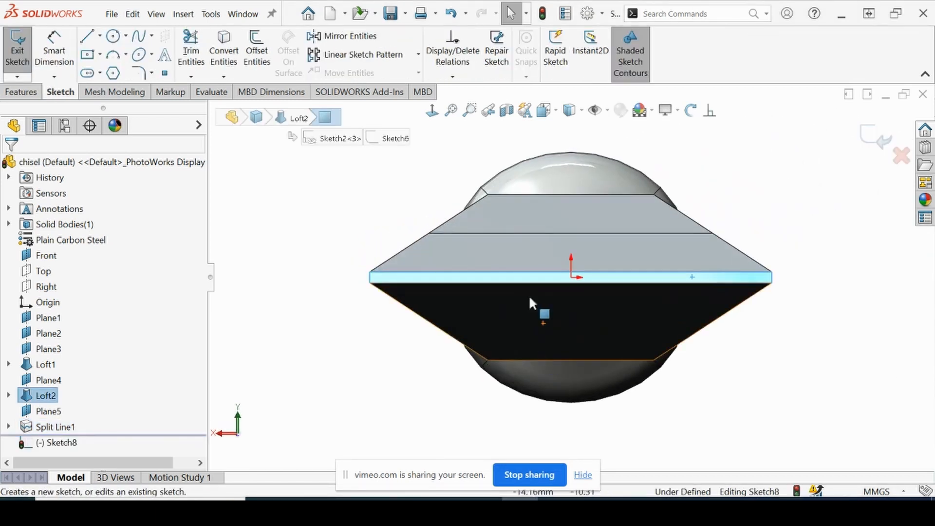
Draw a vertical line across the narrow tip face, joining the midpoints of its two long edges
scroll(529, 294, down, 2)
scroll(390, 225, down, 1)
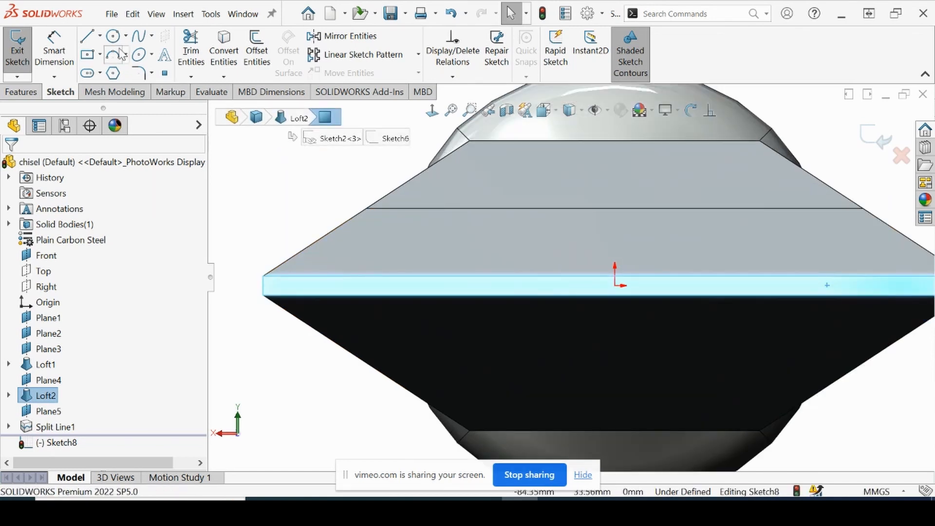
scroll(630, 277, down, 3)
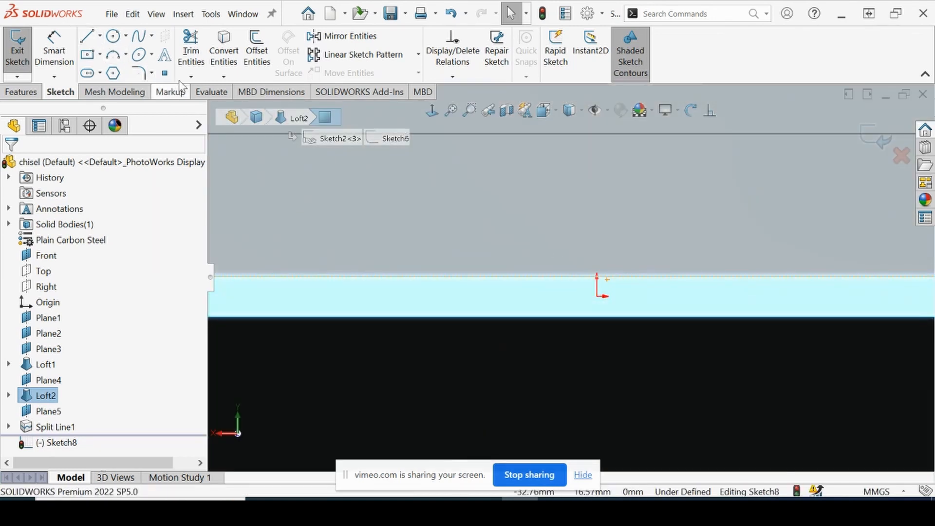
click(87, 36)
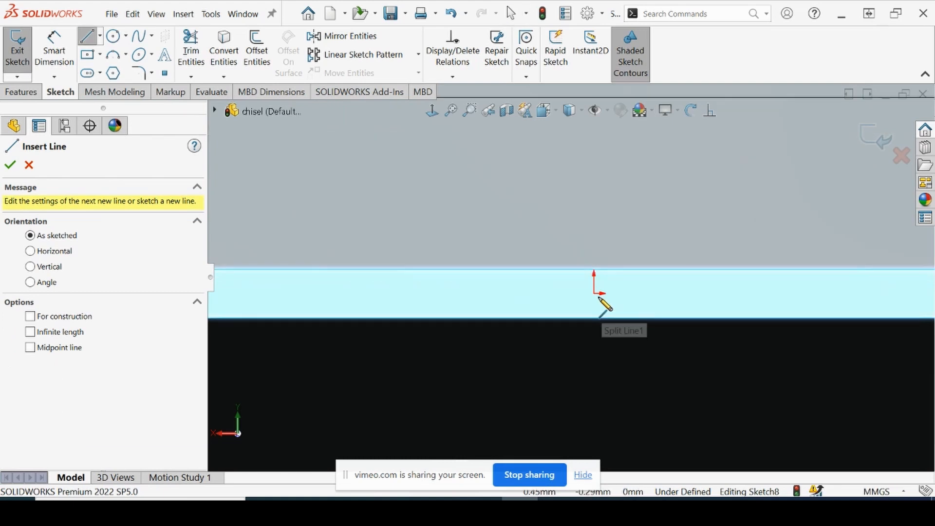
scroll(601, 312, up, 5)
scroll(589, 294, up, 1)
scroll(589, 297, down, 4)
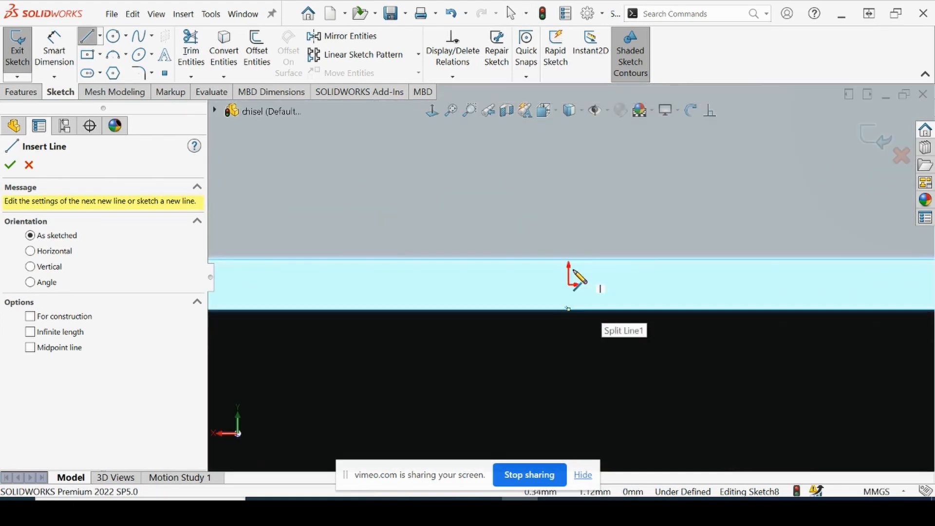
click(567, 308)
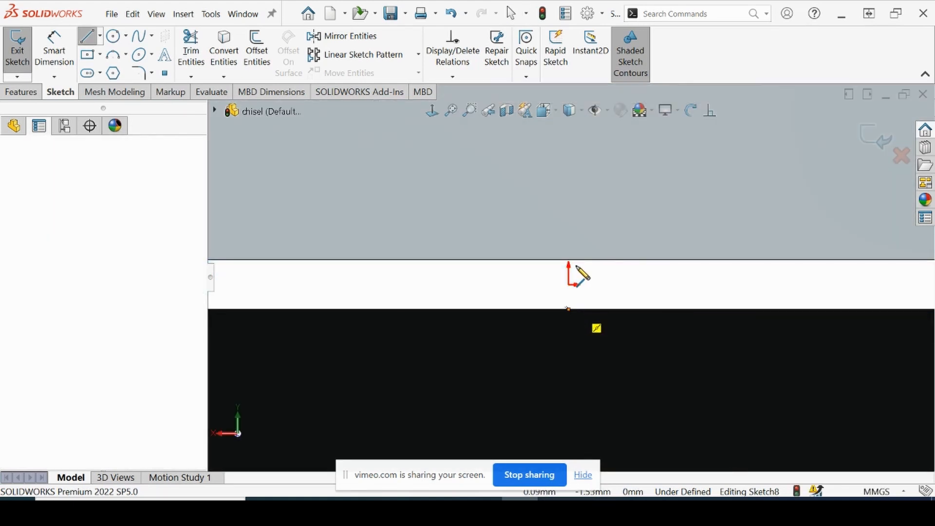
click(569, 260)
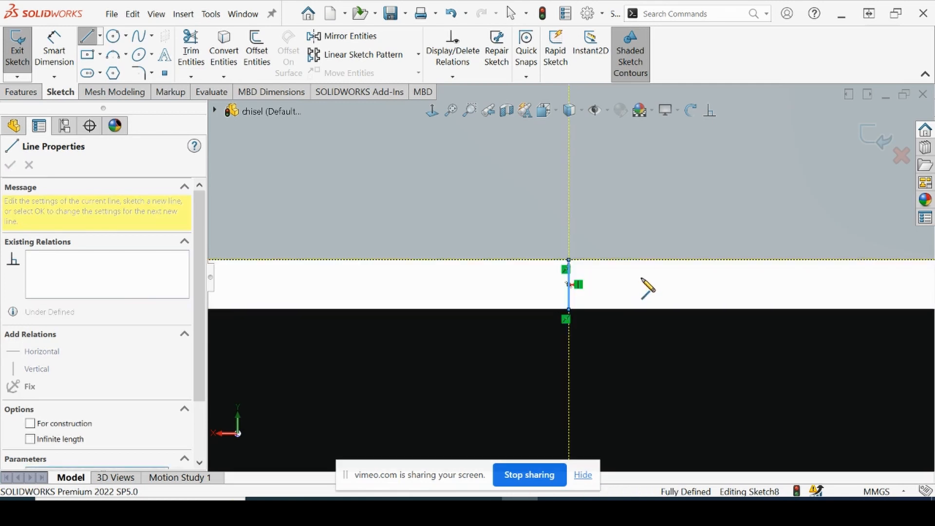
key(Escape)
key(Escape)
scroll(609, 273, up, 5)
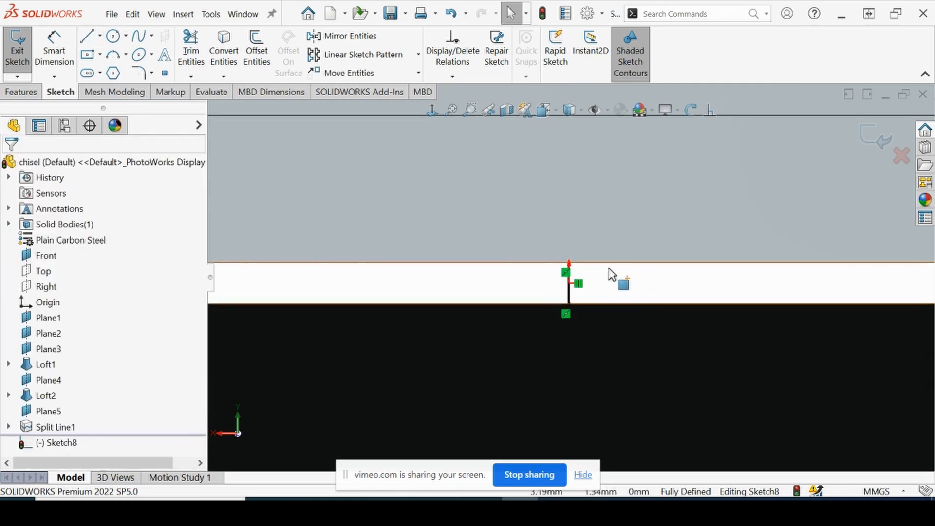
scroll(740, 279, down, 1)
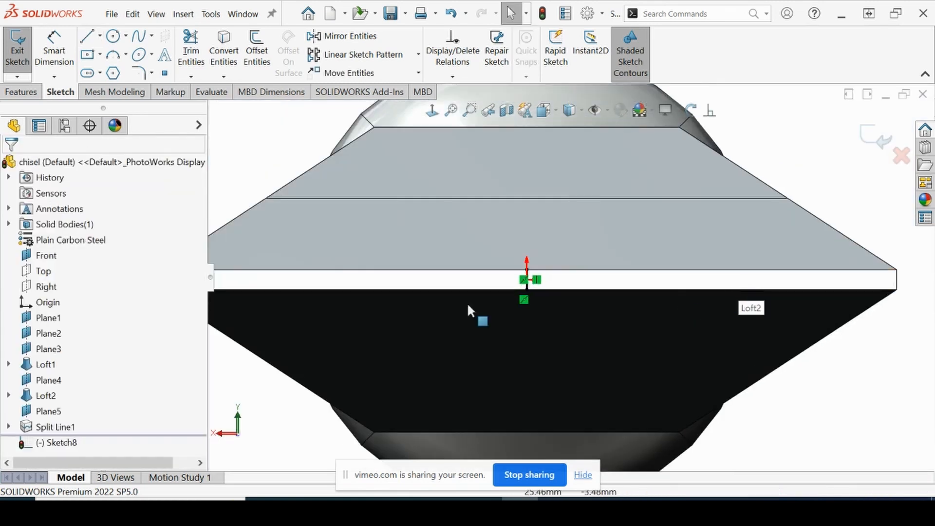
Draw a horizontal line across the narrow tip face, joining the midpoints of its two short edges, and exit the sketch
scroll(390, 303, up, 2)
click(86, 40)
scroll(373, 275, down, 4)
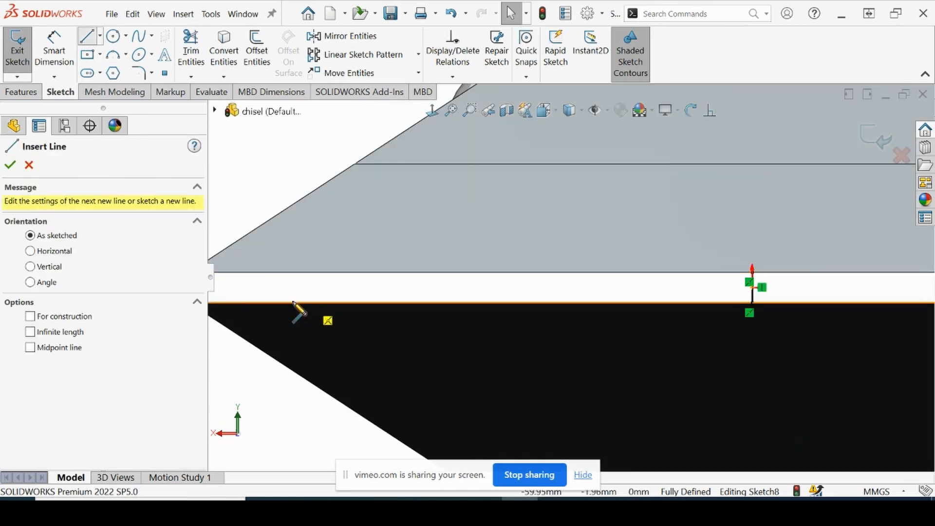
scroll(306, 307, up, 1)
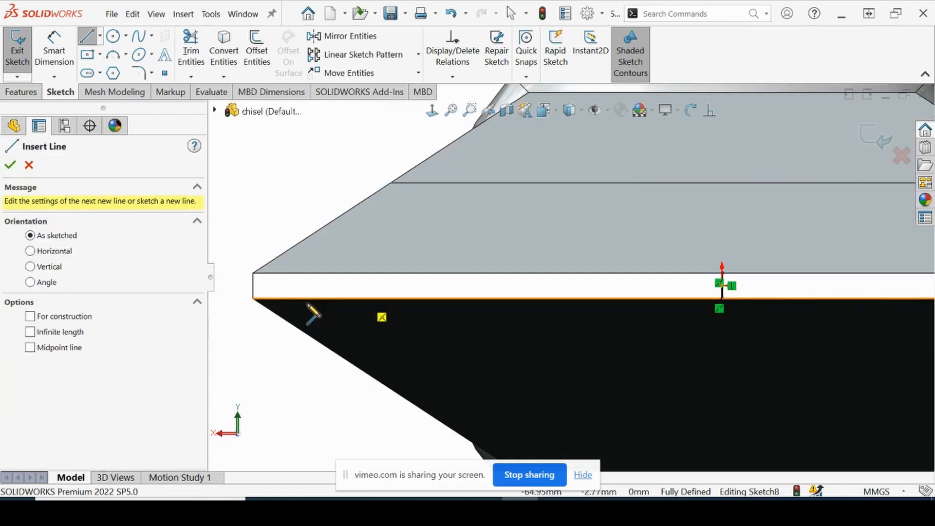
click(254, 292)
scroll(825, 282, up, 3)
scroll(820, 286, down, 3)
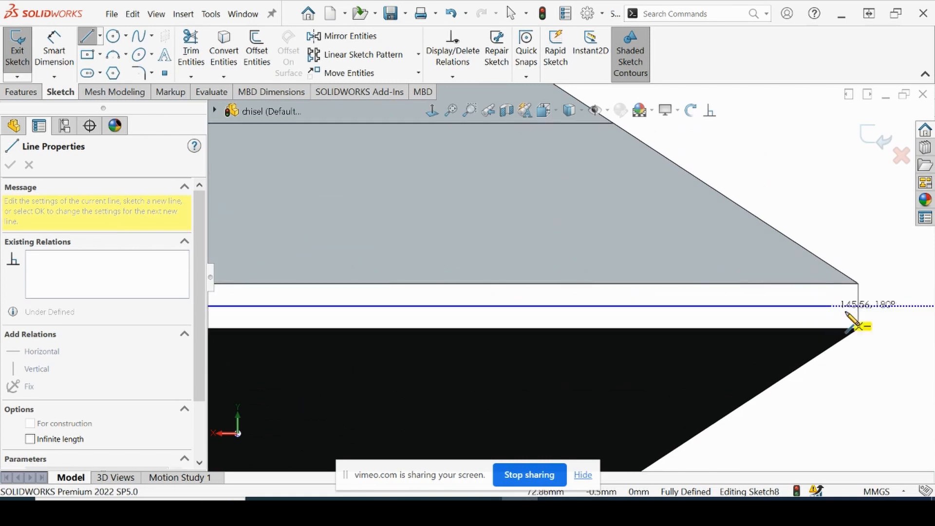
click(858, 305)
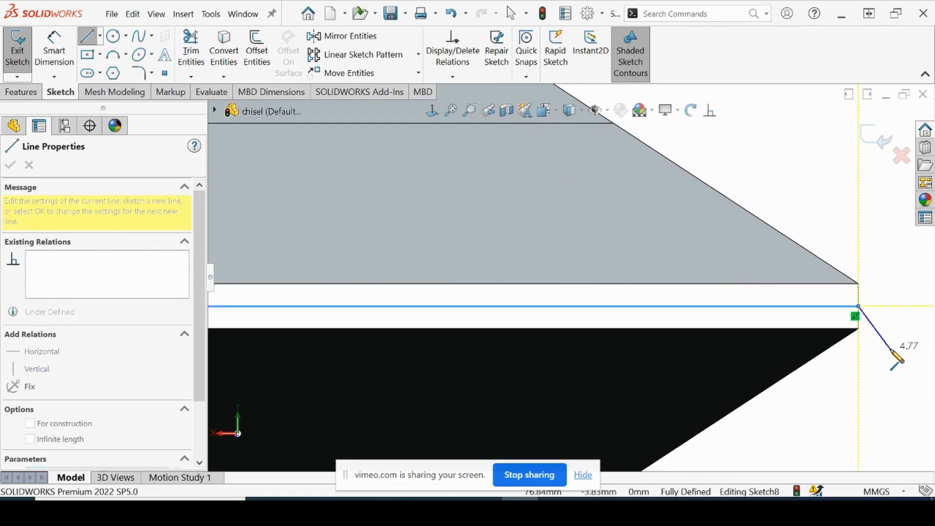
key(Escape)
scroll(845, 313, up, 3)
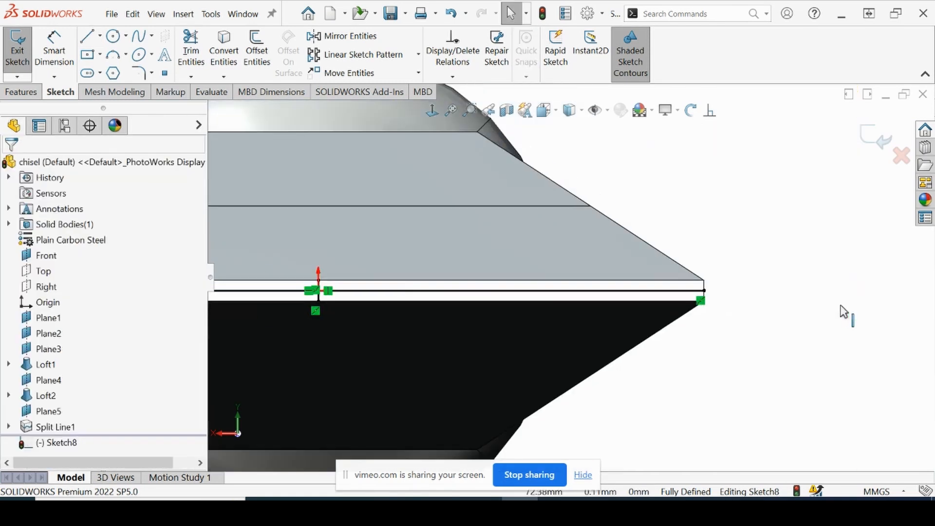
scroll(692, 333, up, 3)
click(877, 138)
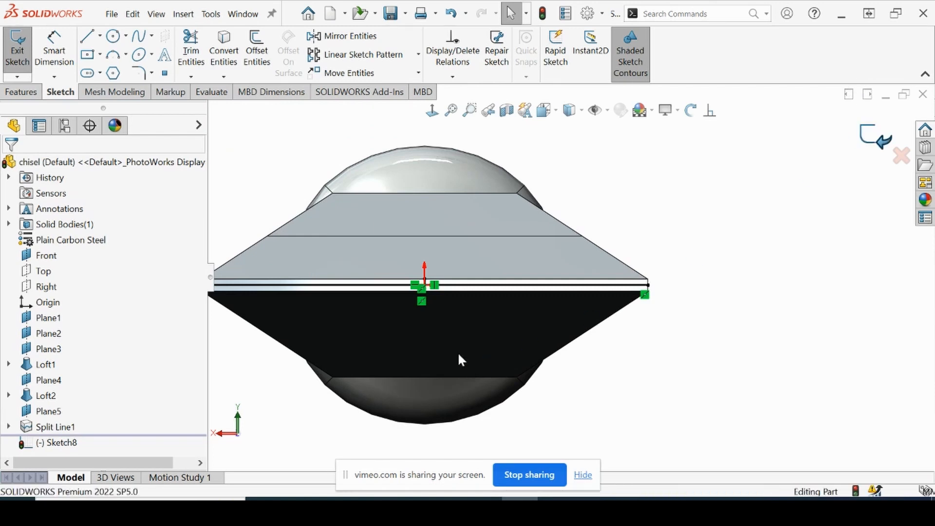
Create a projection Split Line on the chisel's narrow tip face using the crossed-lines sketch
middle_drag(442, 341, 393, 334)
scroll(361, 286, down, 3)
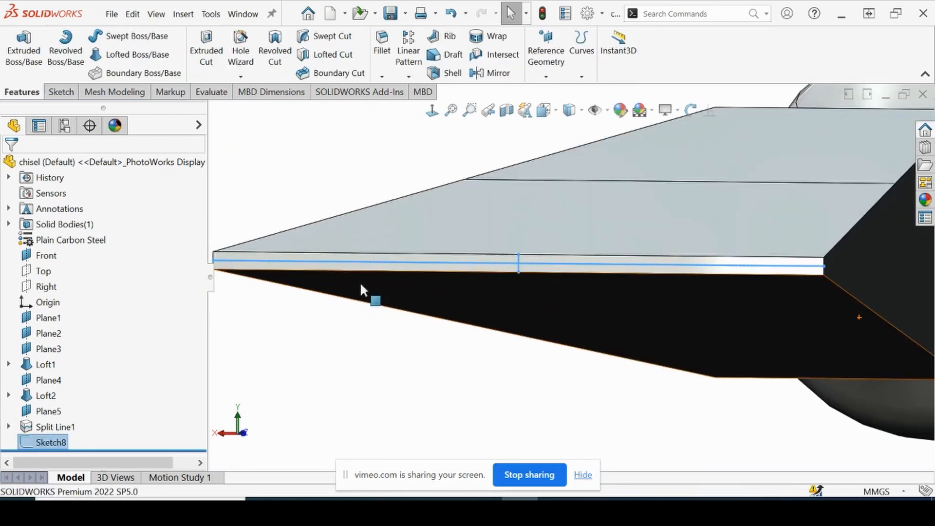
click(580, 54)
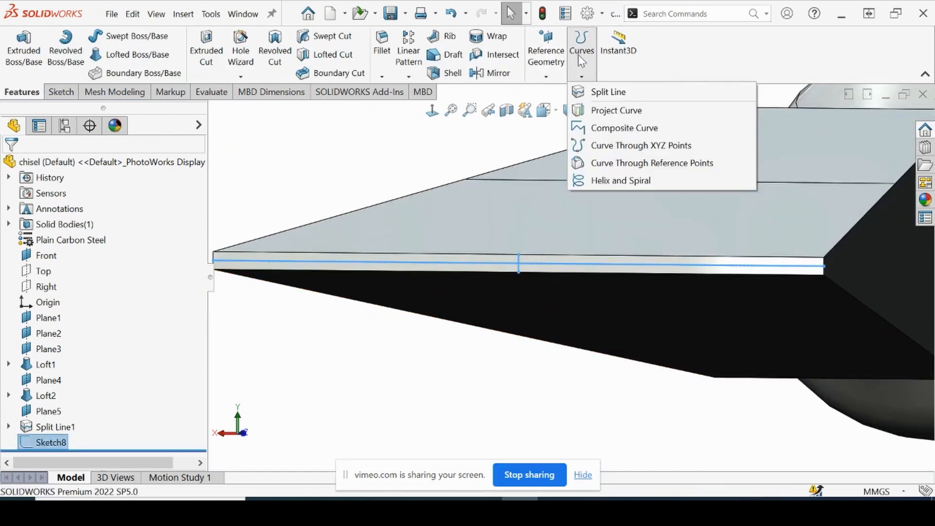
click(578, 54)
click(578, 55)
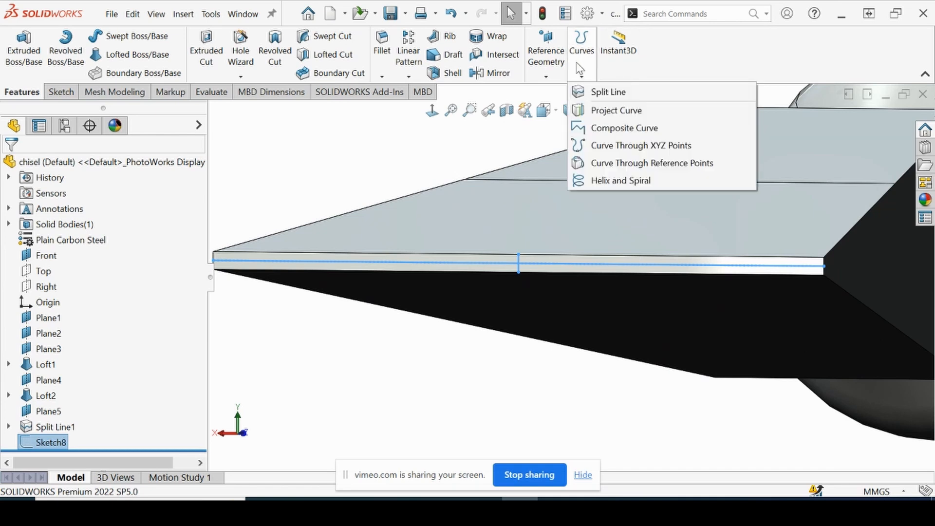
click(594, 95)
scroll(451, 277, down, 3)
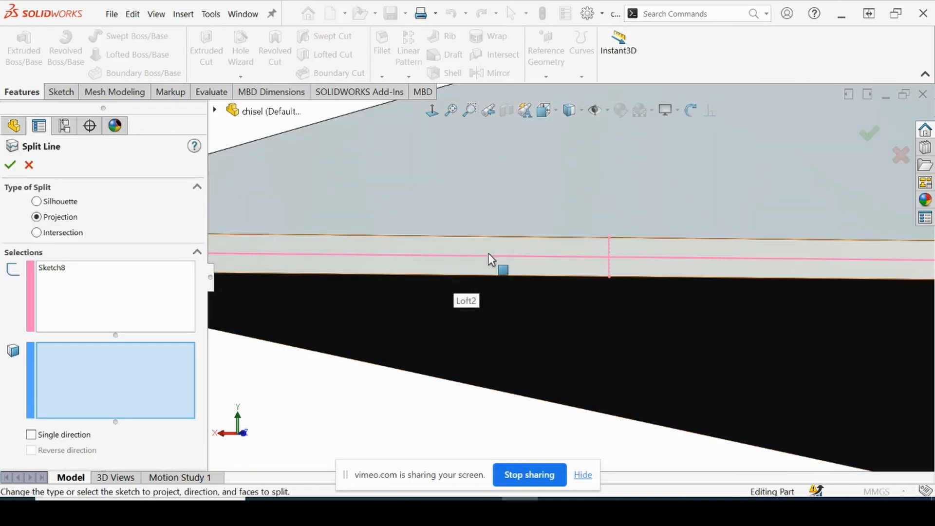
click(396, 268)
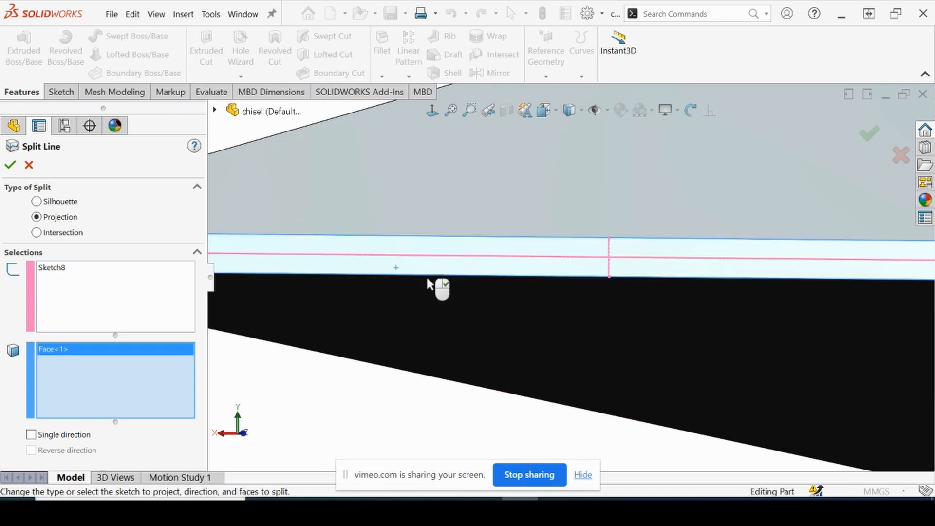
scroll(495, 314, up, 5)
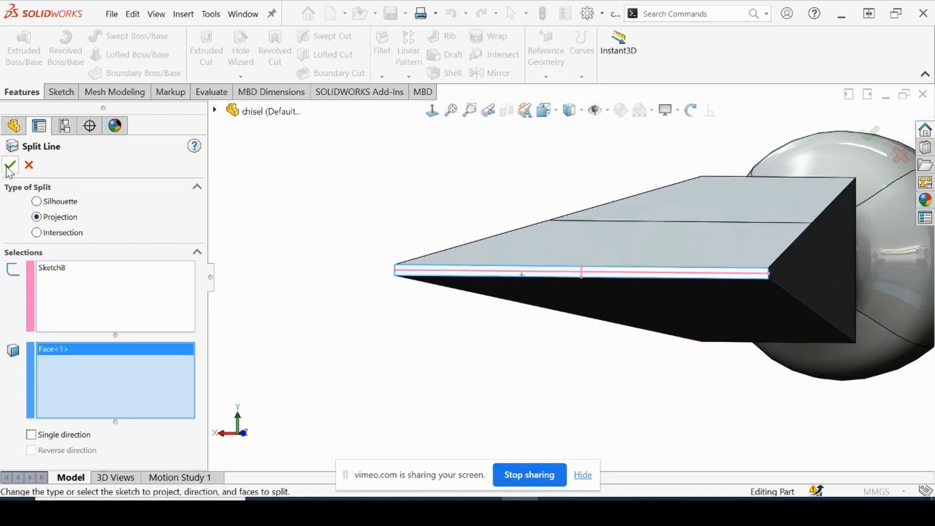
click(9, 166)
Load the SOLIDWORKS Simulation add-in and create a new static study for the chisel
scroll(478, 268, up, 2)
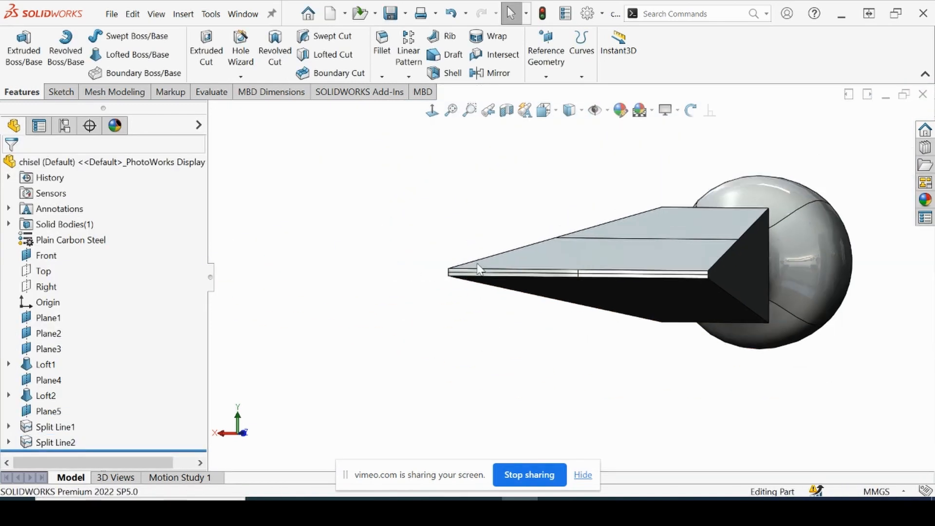
middle_drag(563, 223, 638, 274)
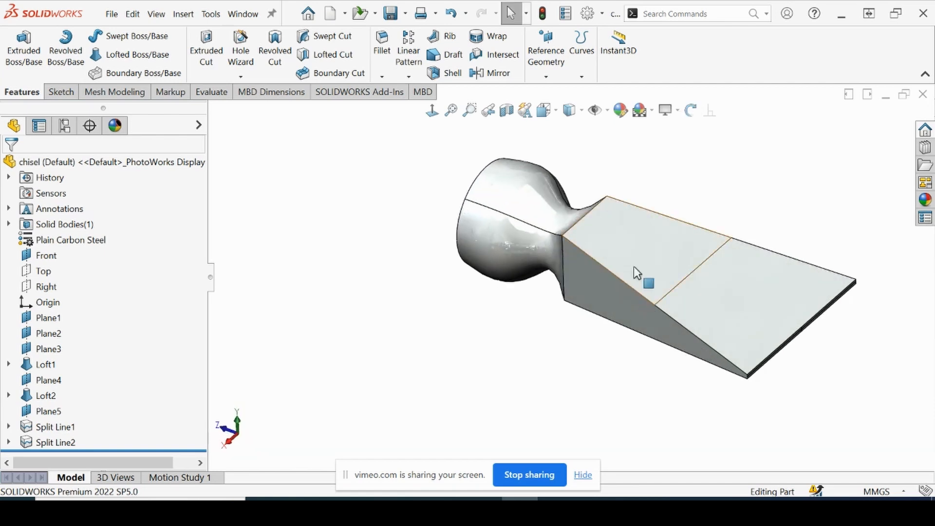
scroll(636, 273, up, 2)
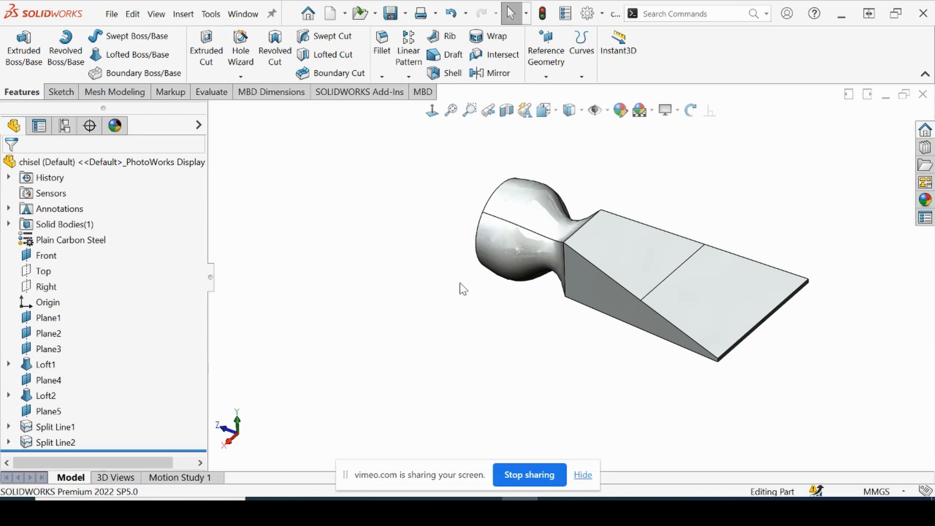
click(360, 92)
click(280, 49)
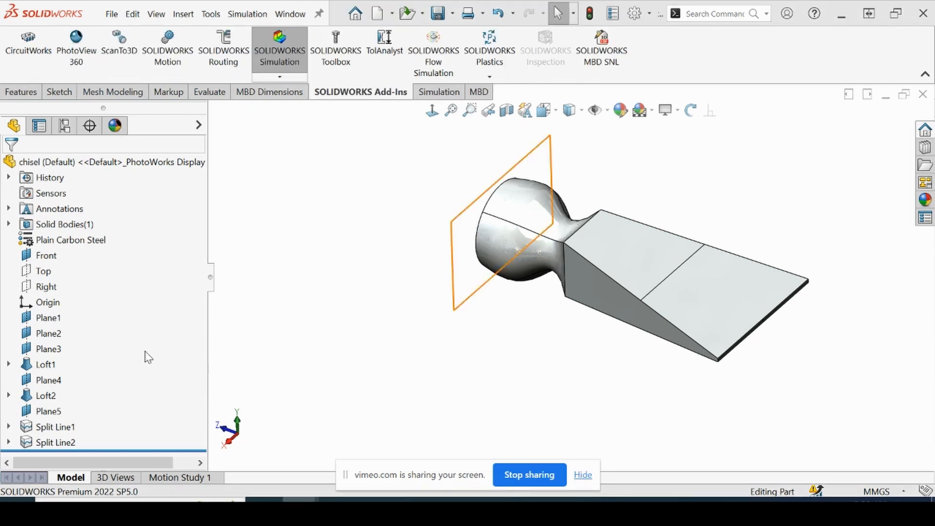
click(439, 91)
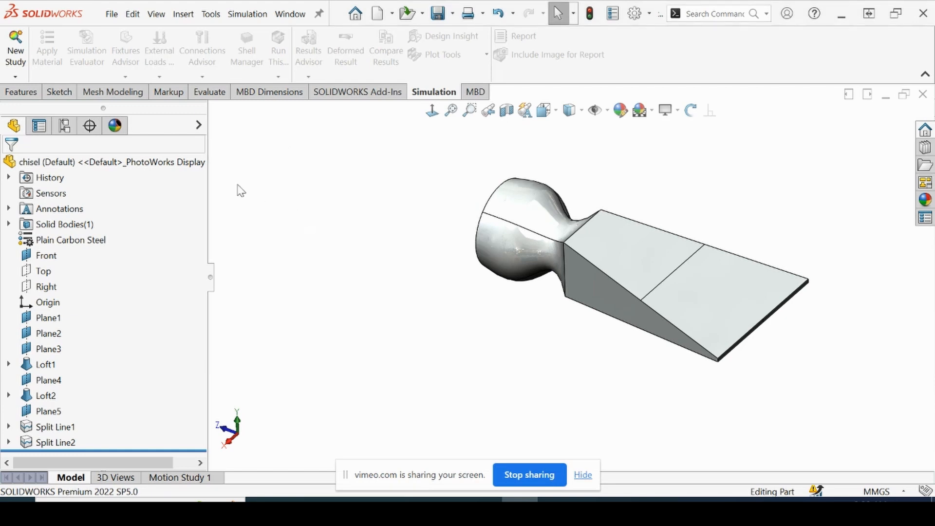
click(21, 61)
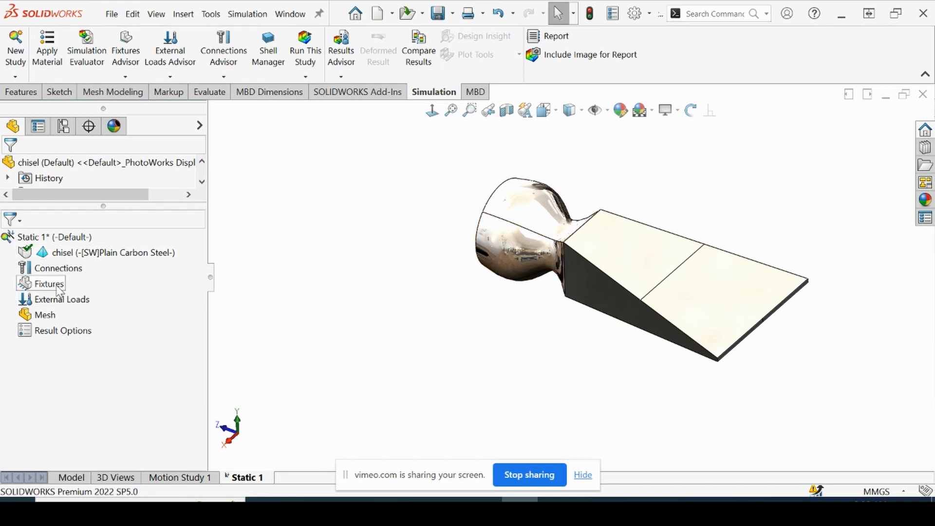
Apply a Fixed Geometry fixture to the flat round face at the chisel's back end
click(129, 78)
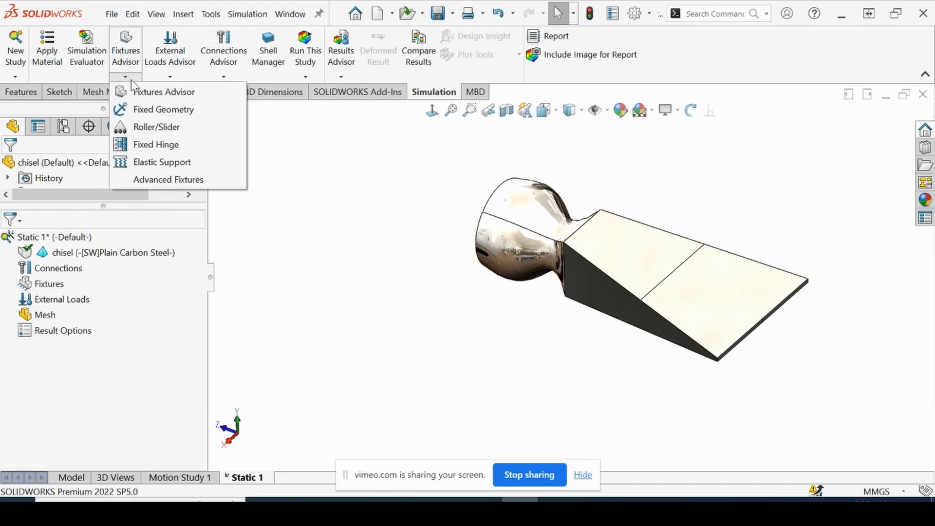
click(152, 110)
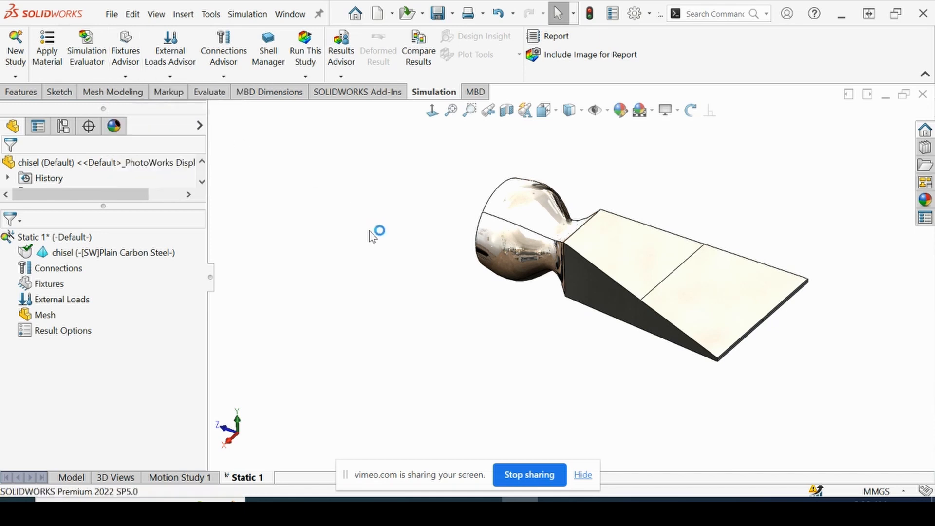
middle_drag(397, 265, 495, 258)
click(495, 259)
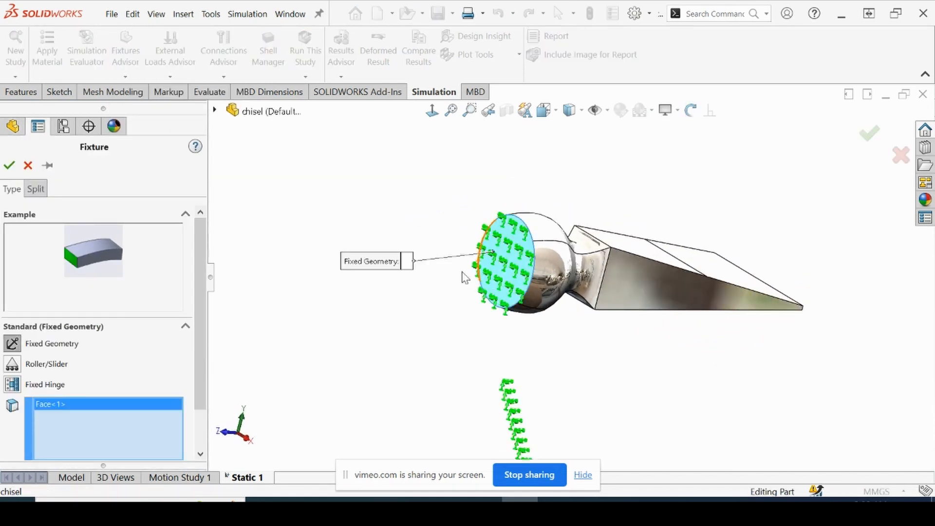
click(9, 166)
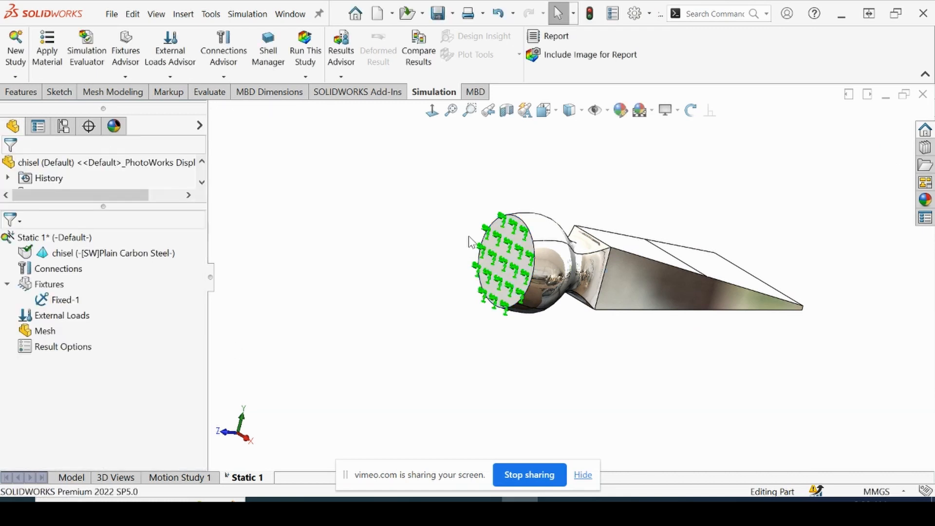
Start a Force load normal to the selected faces and select all four split faces of the chisel's narrow tip
middle_drag(455, 254, 620, 261)
click(71, 317)
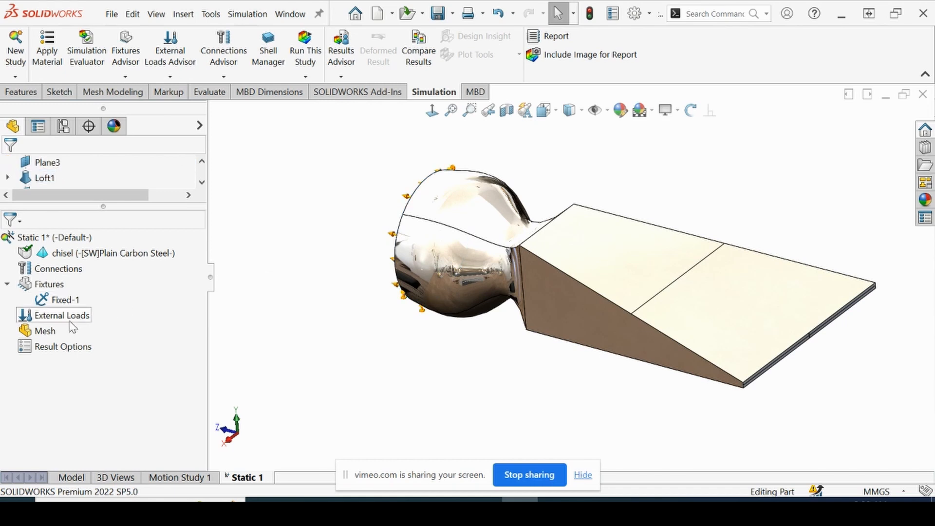
right_click(65, 321)
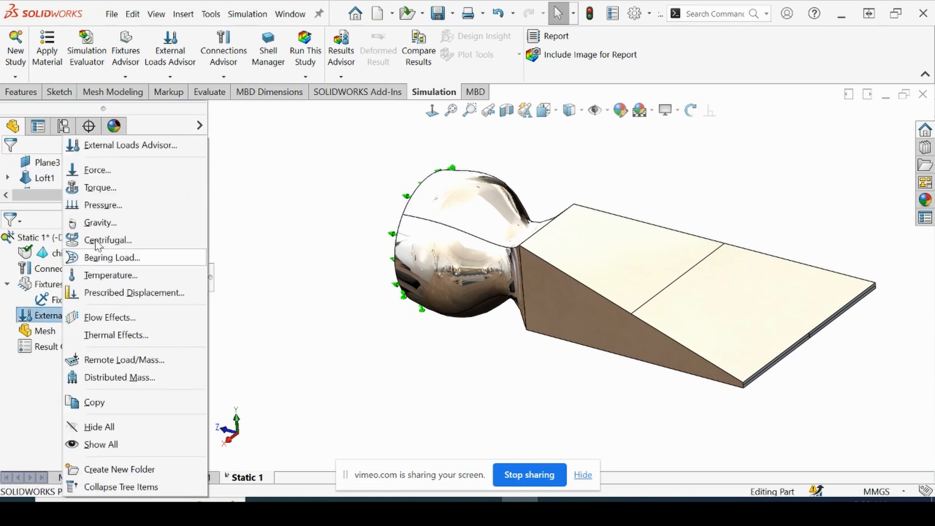
click(97, 170)
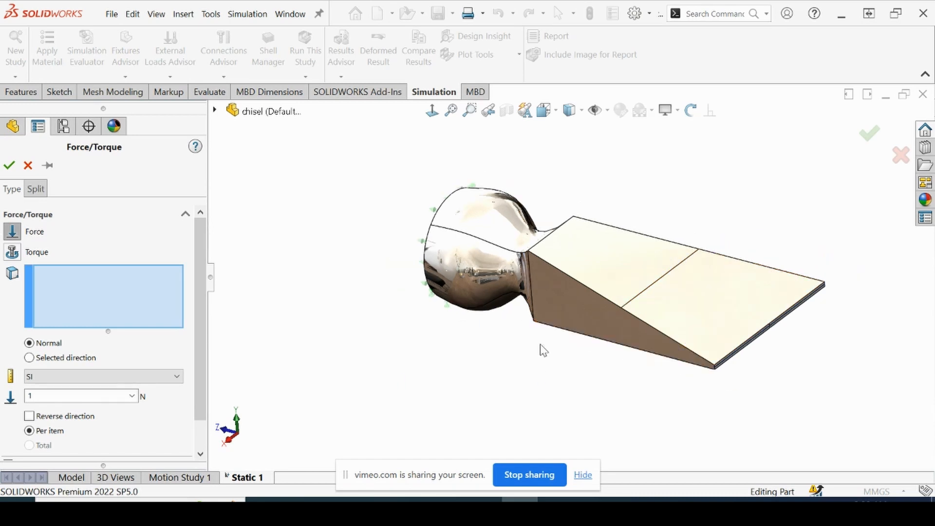
scroll(726, 371, down, 8)
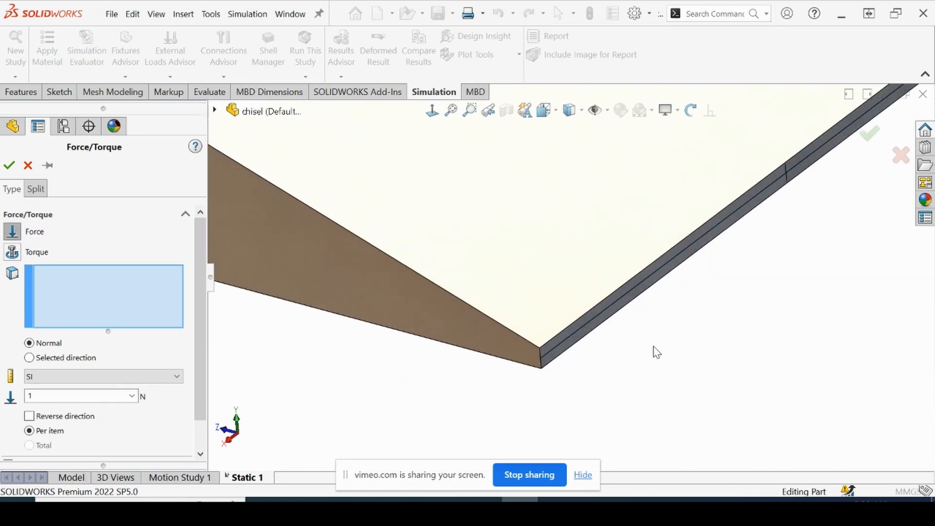
middle_drag(657, 352, 674, 269)
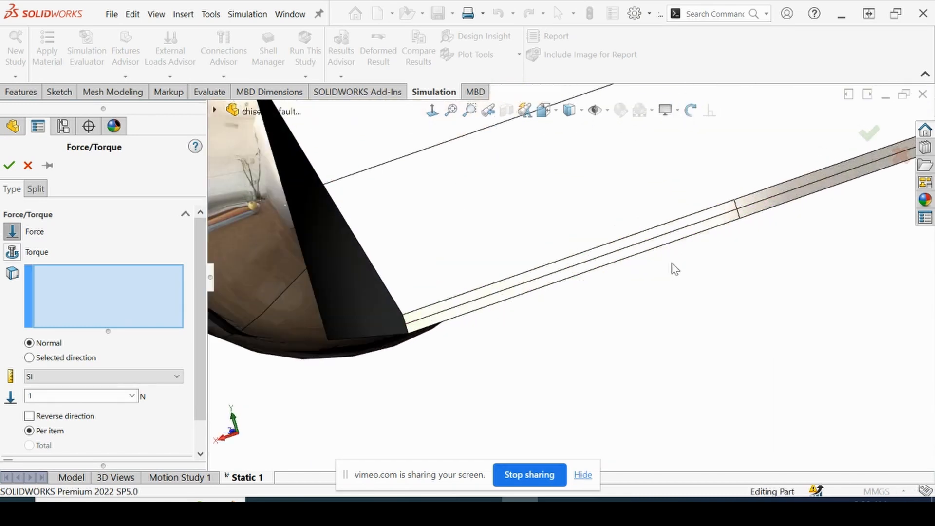
scroll(691, 245, down, 3)
scroll(692, 246, up, 2)
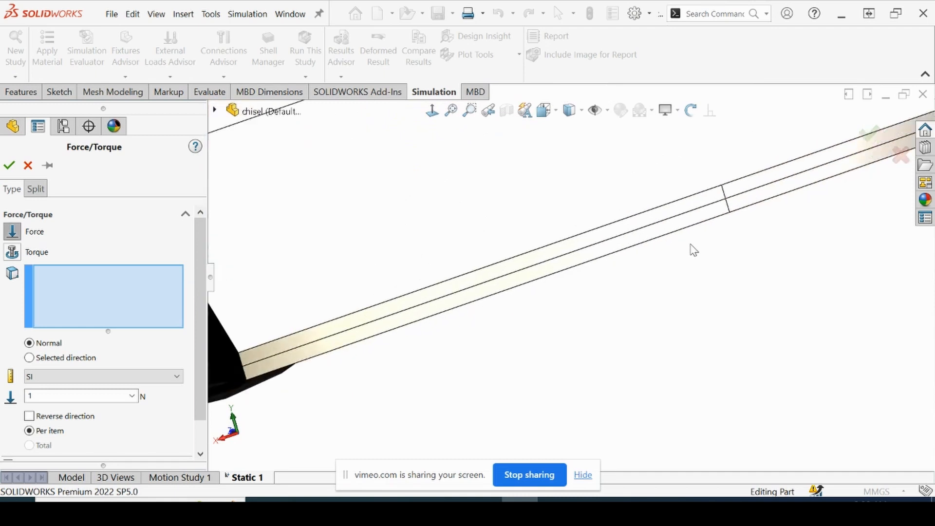
click(740, 197)
click(687, 216)
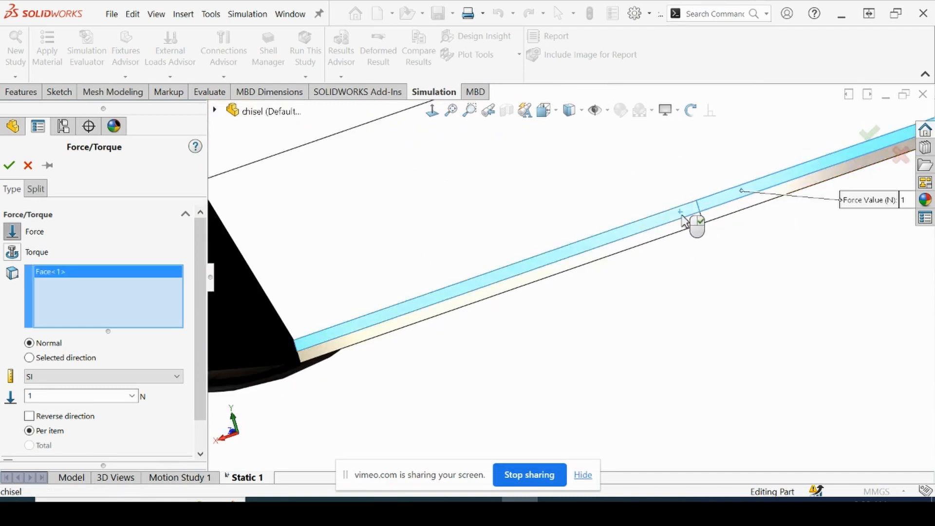
click(705, 229)
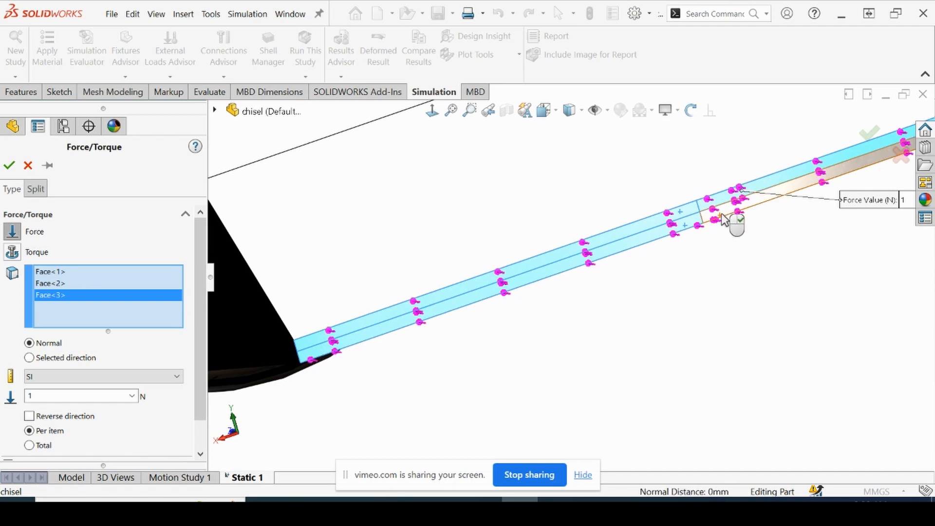
click(724, 221)
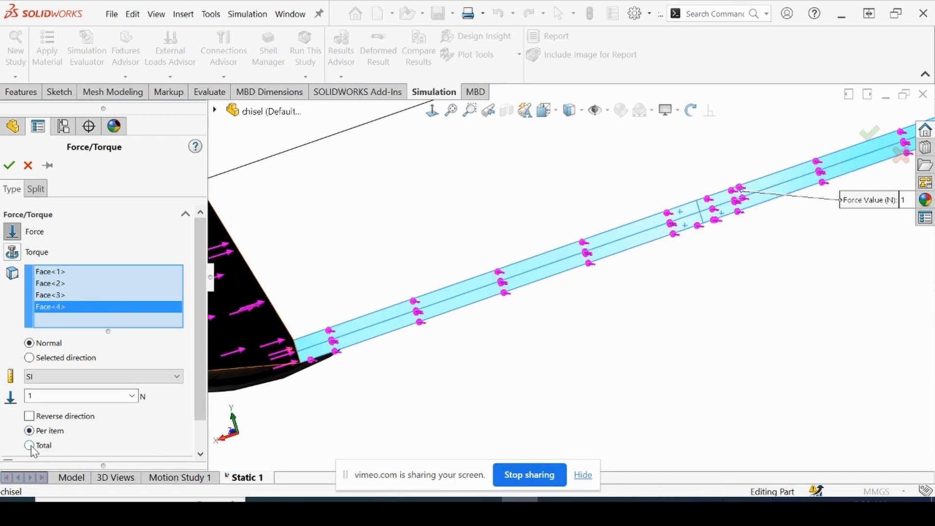
Set the force on the four tip faces to a total of 60000 N and apply the load
click(29, 446)
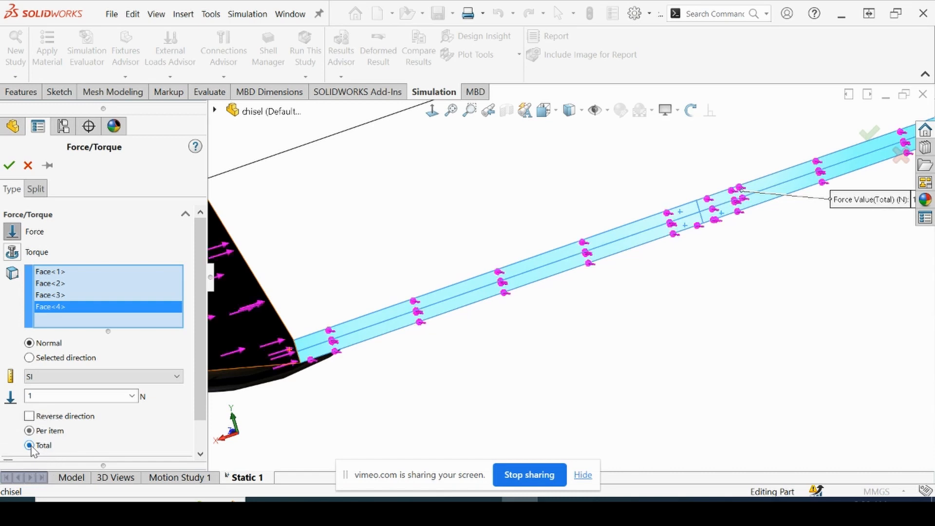
scroll(392, 345, up, 4)
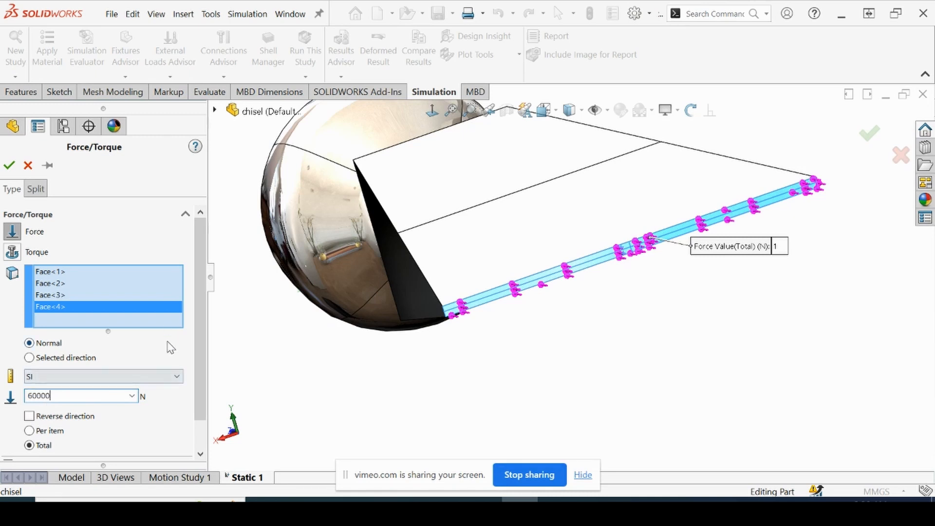
click(8, 166)
scroll(441, 333, up, 3)
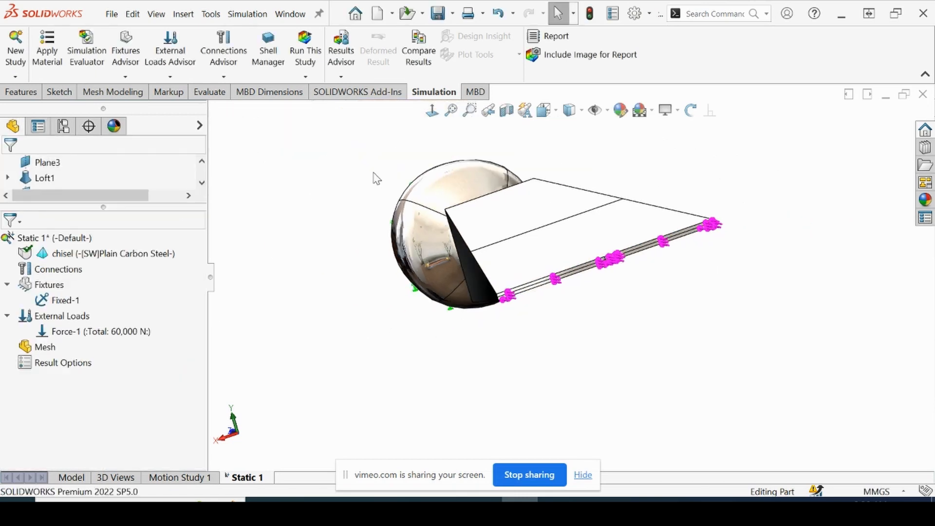
middle_drag(377, 178, 475, 252)
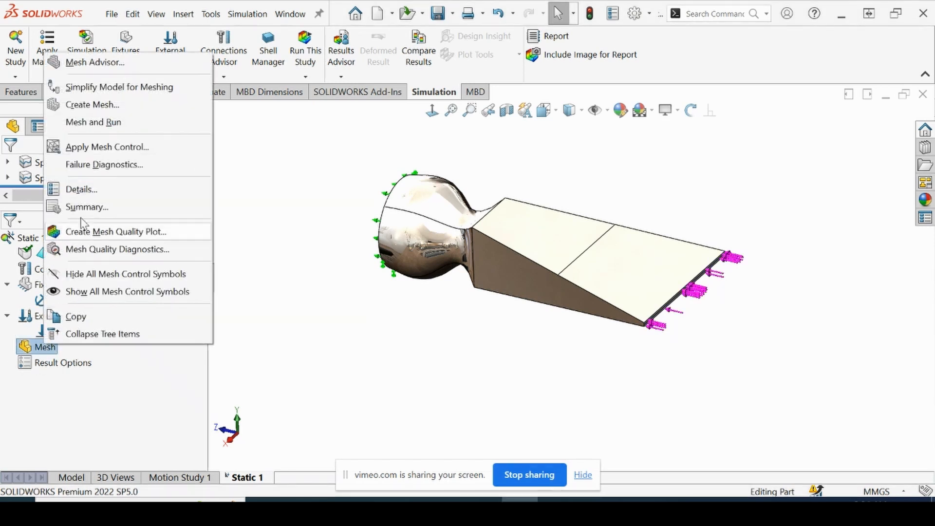
Mesh the chisel with a standard mesh using a 10 mm element size
click(93, 105)
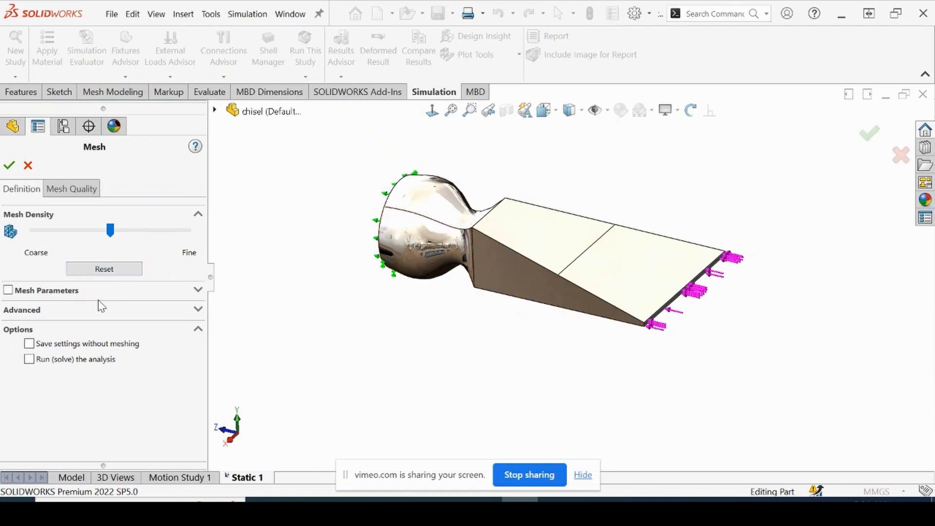
click(99, 310)
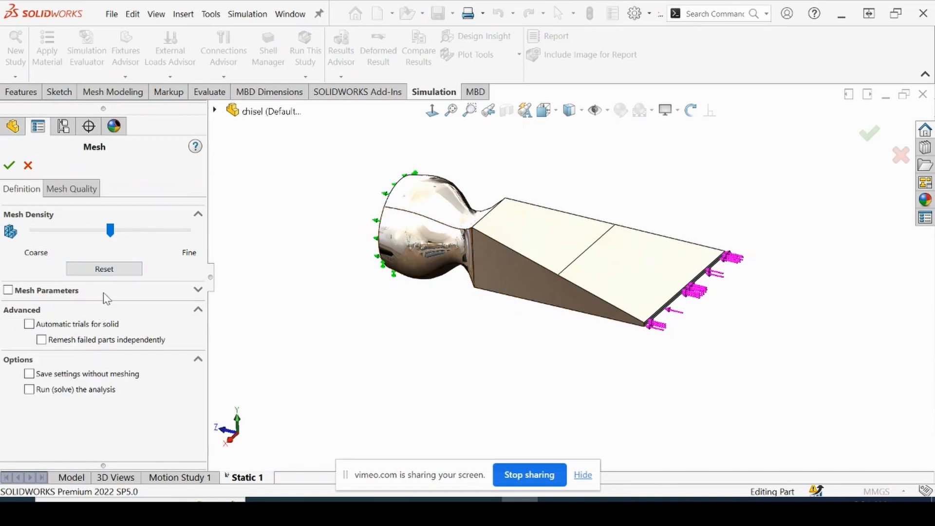
click(104, 293)
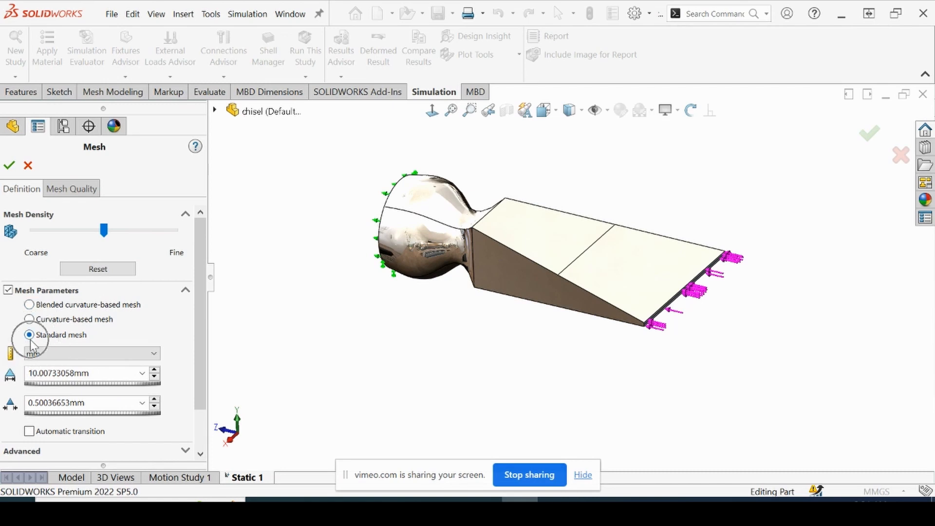
click(48, 373)
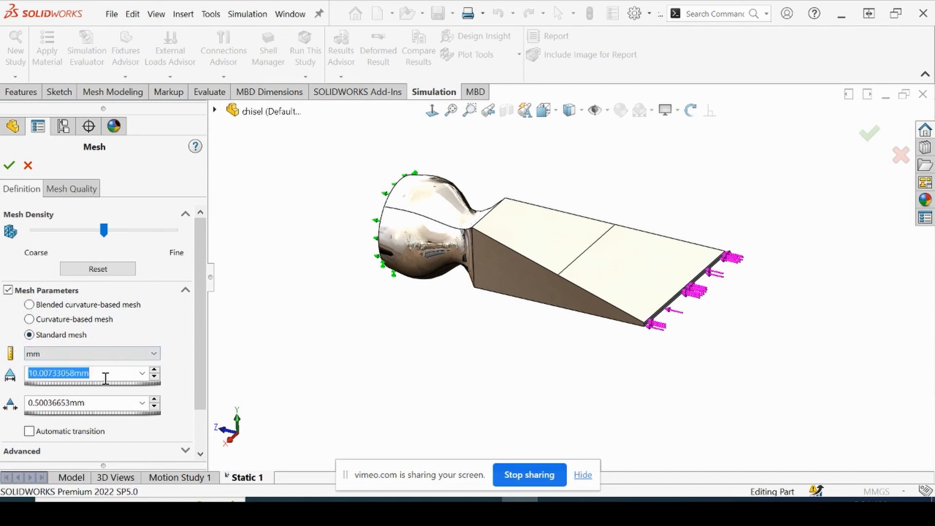
text(1)
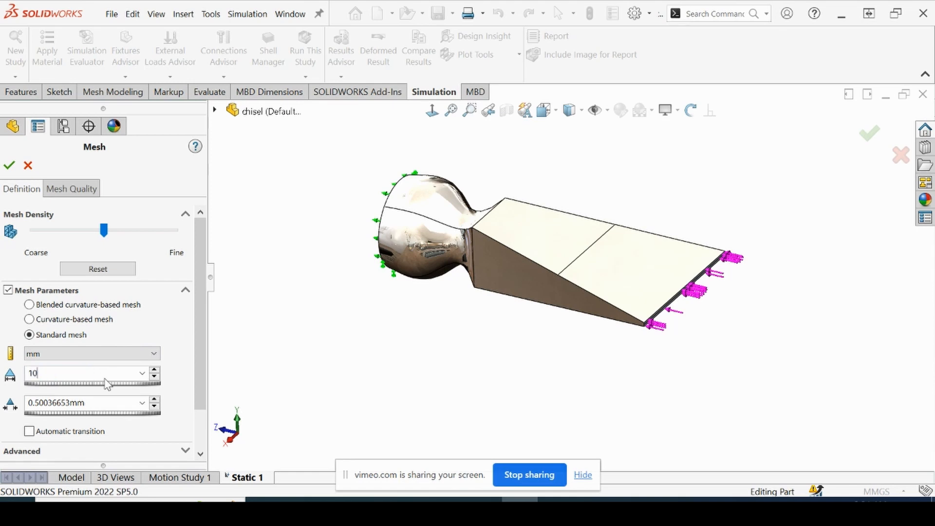
text(0)
key(Return)
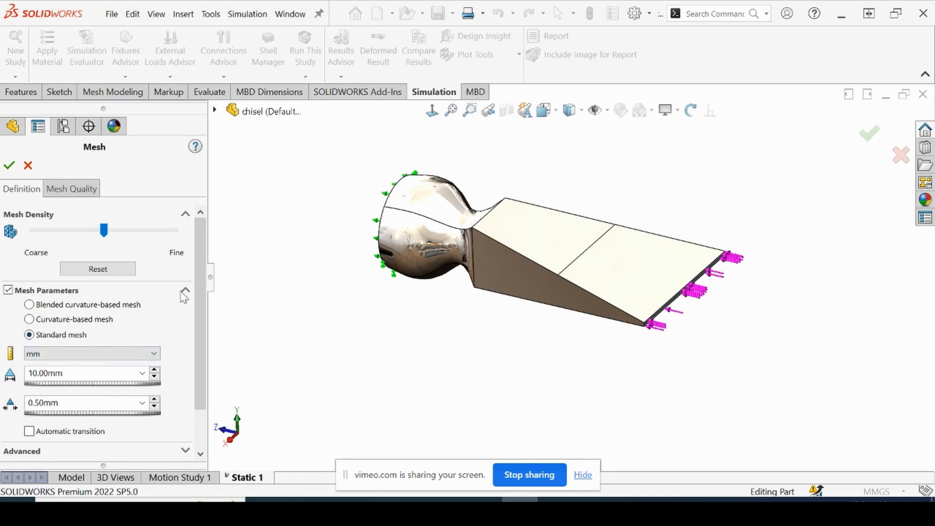
click(13, 169)
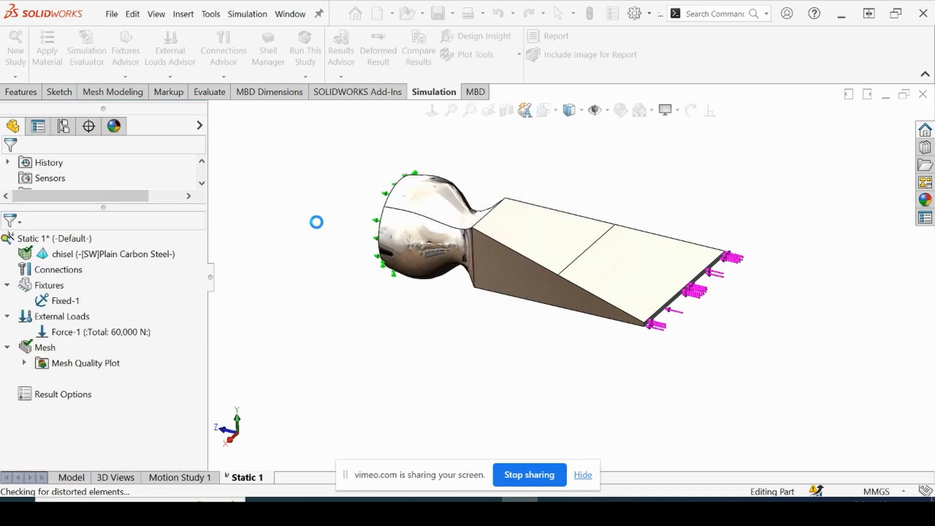
Create a new mesh quality plot that displays the aspect ratio of the chisel's elements
middle_drag(345, 246, 499, 207)
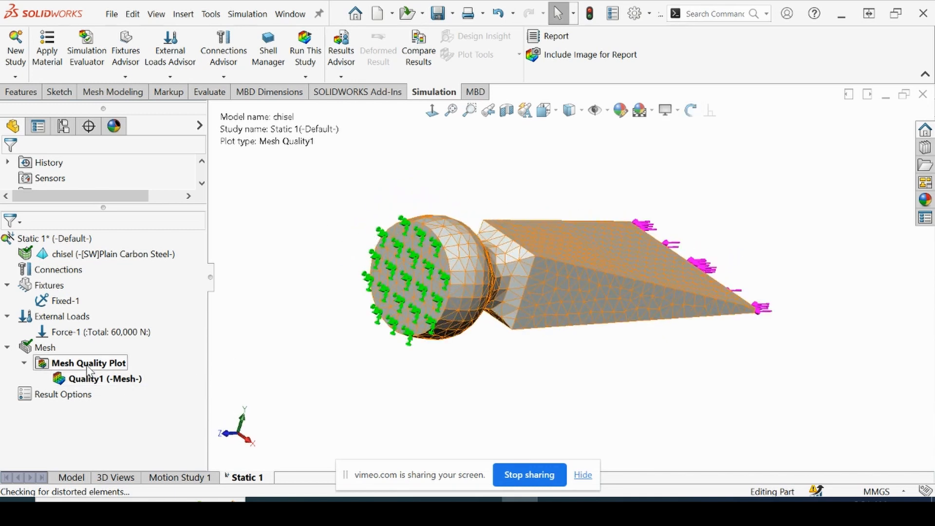
right_click(84, 385)
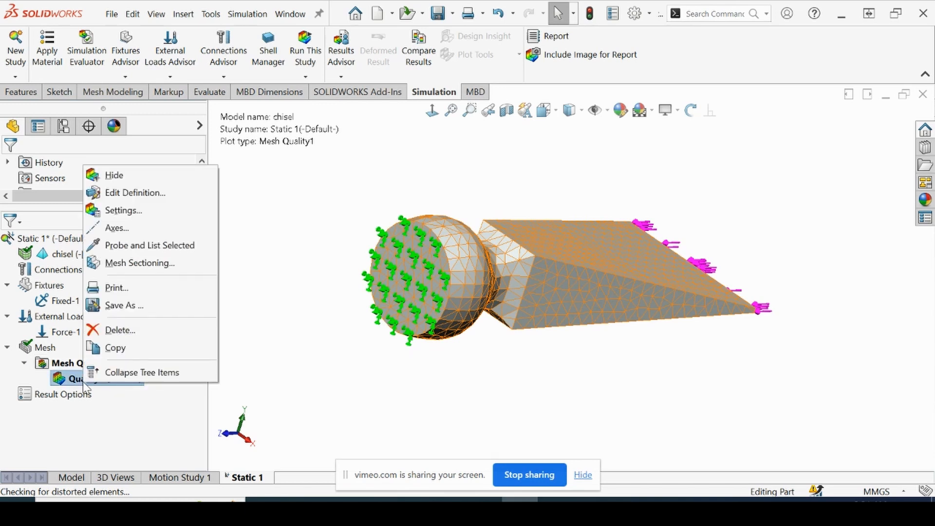
click(57, 362)
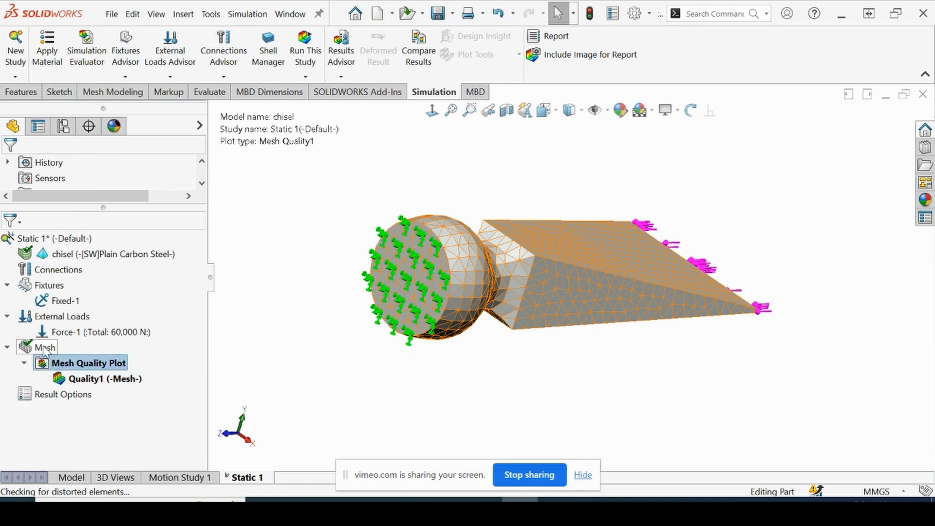
click(25, 363)
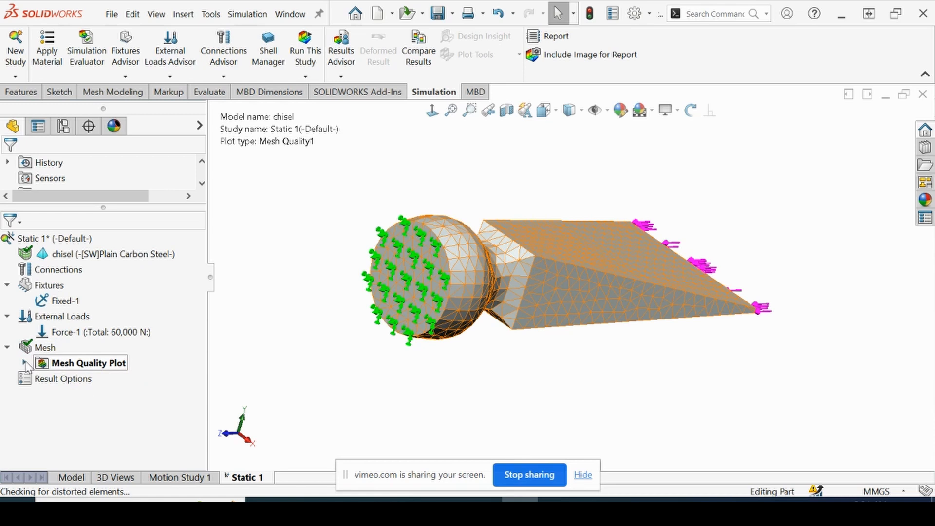
right_click(66, 363)
click(107, 374)
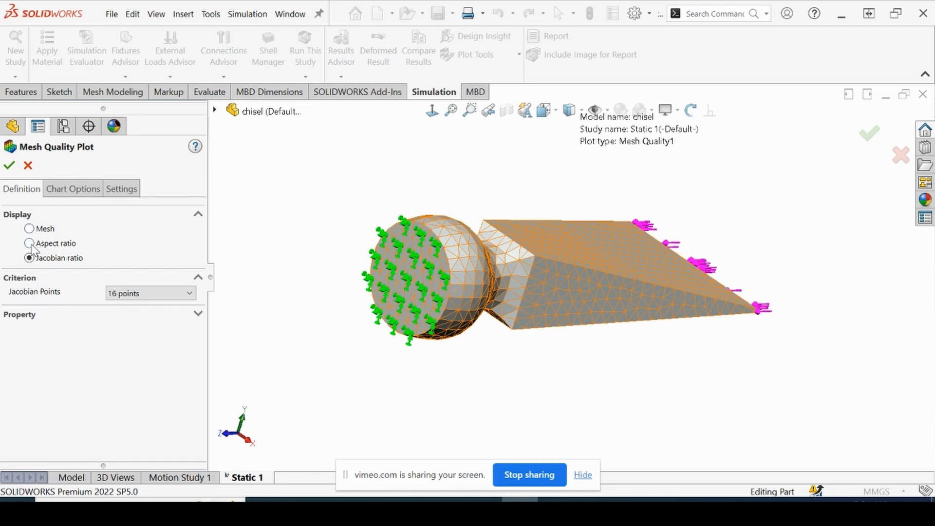
click(30, 244)
click(10, 166)
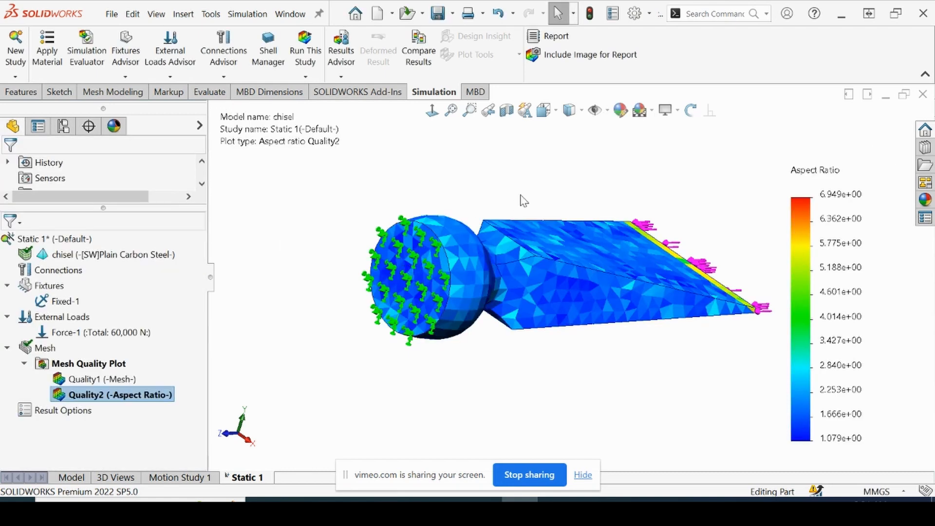
Turn on the maximum annotation for the aspect ratio plot in its chart options
middle_drag(509, 188, 492, 194)
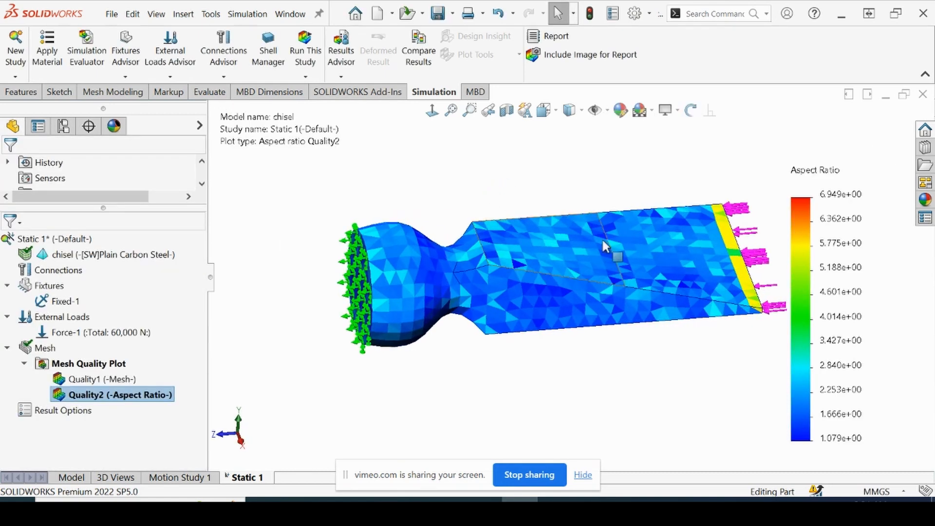
middle_drag(603, 242, 653, 251)
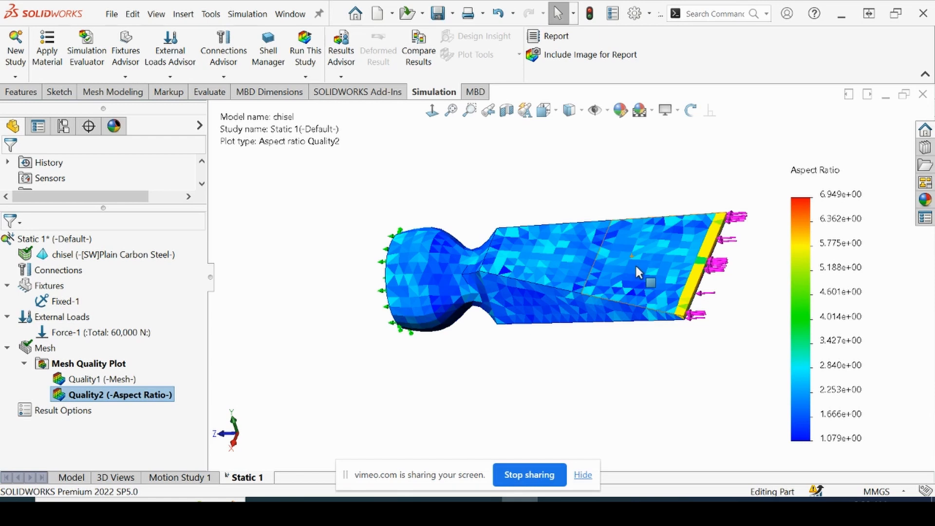
mouse_move(715, 251)
middle_down()
mouse_move(777, 235)
mouse_move(754, 257)
mouse_move(707, 258)
mouse_move(702, 246)
middle_up()
right_click(793, 245)
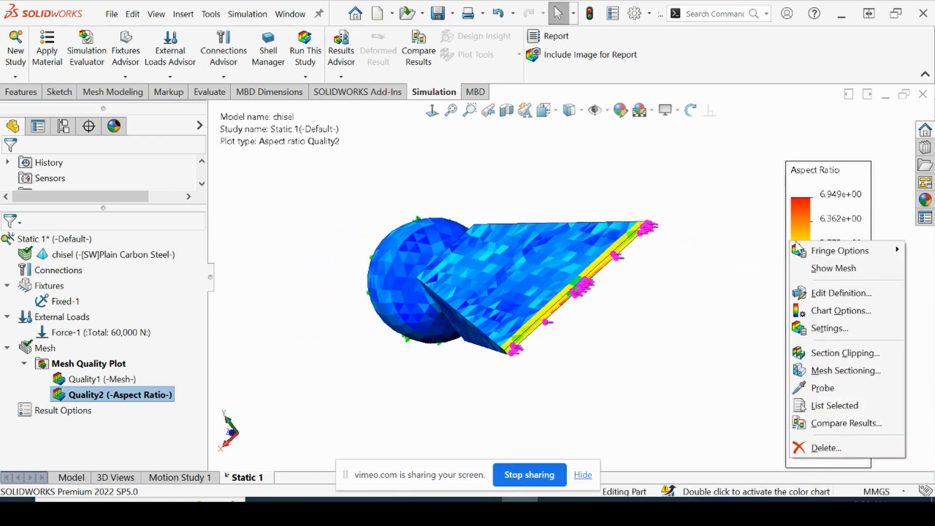
click(826, 316)
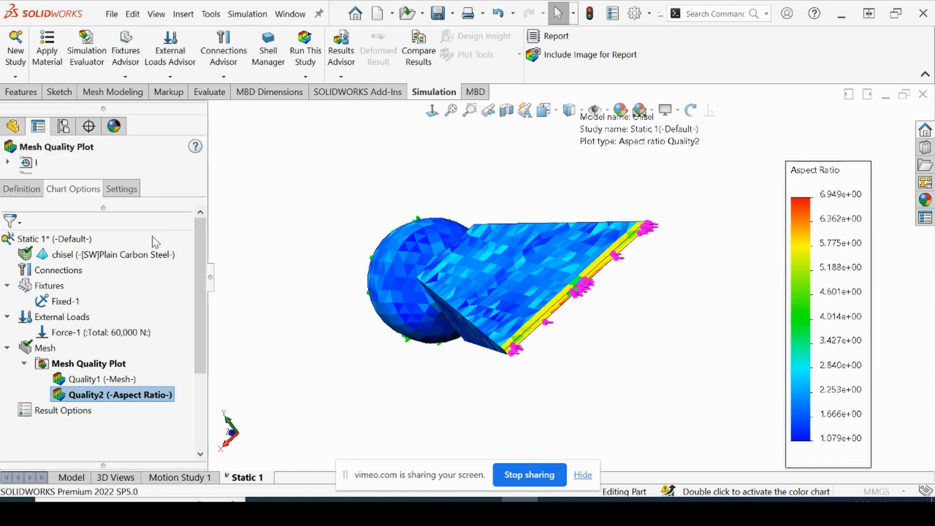
click(30, 245)
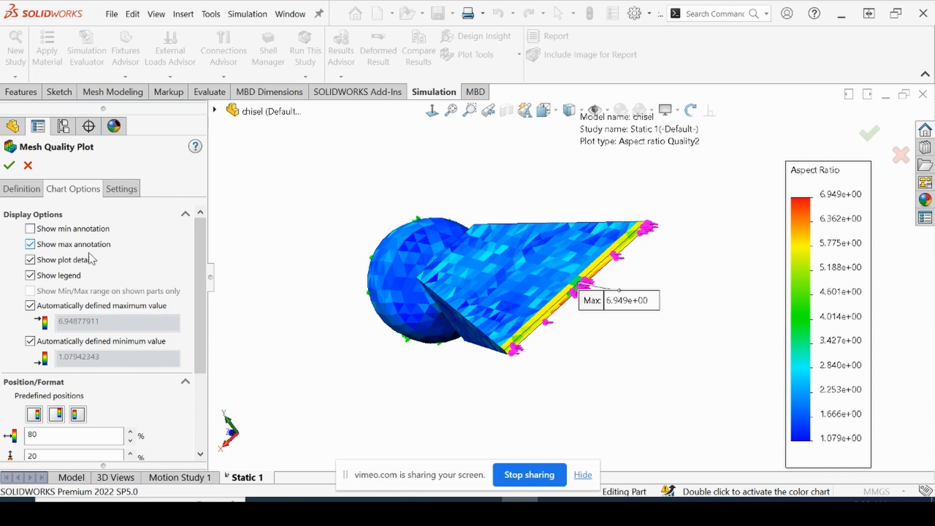
click(9, 165)
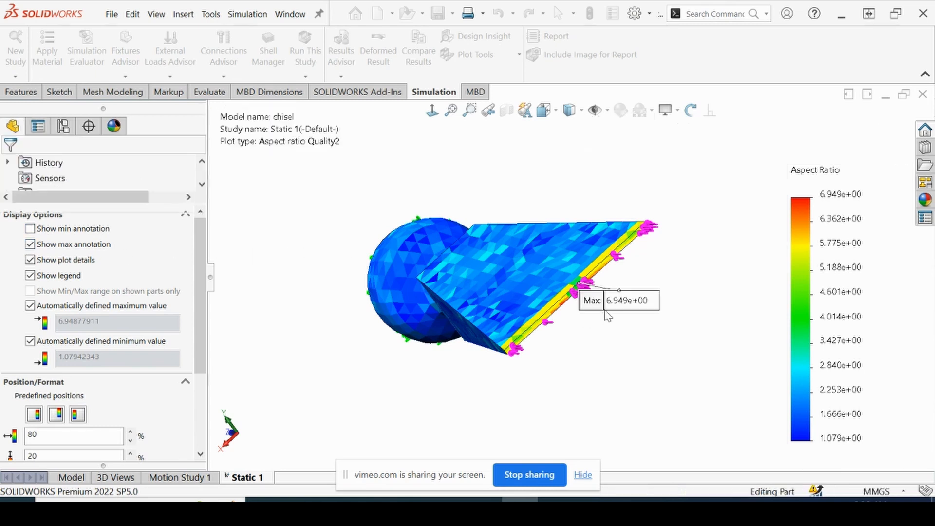
Examine where the highest aspect ratio occurs along the chisel's tip and review the mesh details
scroll(598, 346, down, 5)
middle_drag(587, 349, 576, 345)
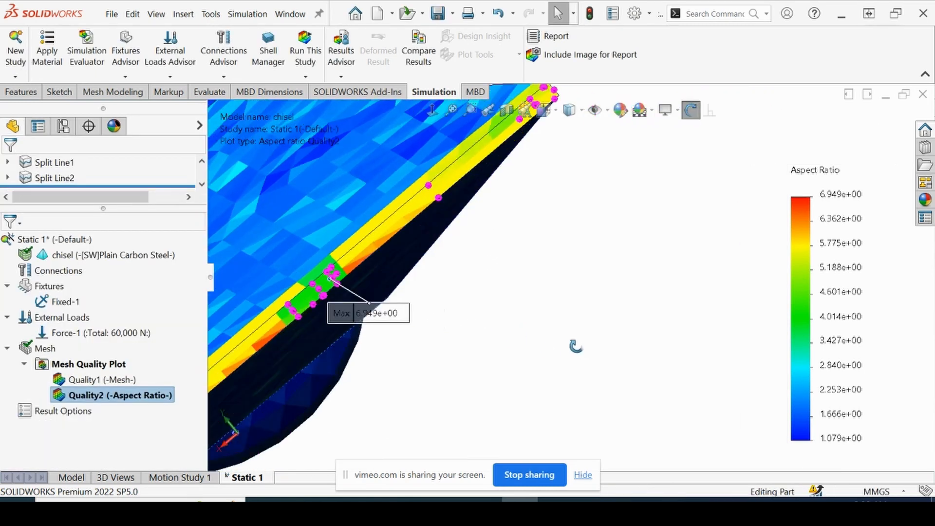
scroll(341, 296, down, 2)
middle_drag(345, 274, 425, 303)
key(f)
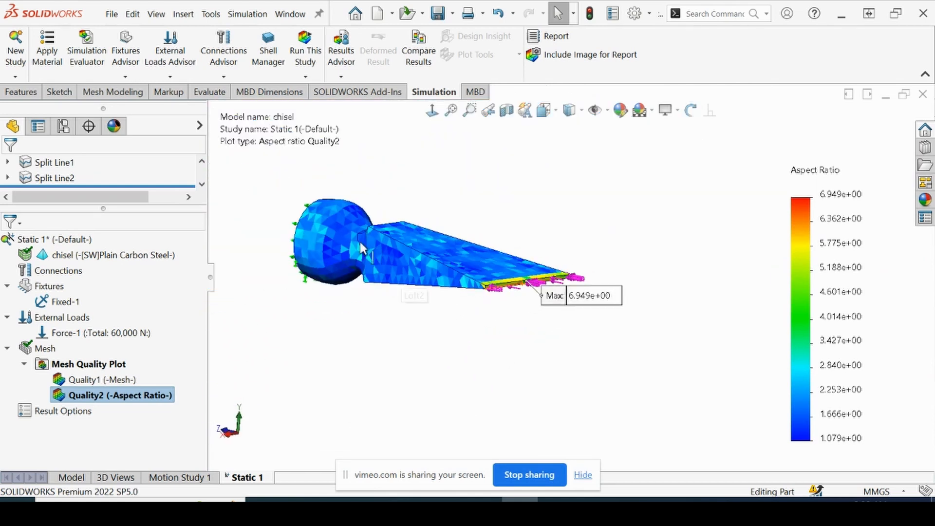
right_click(35, 352)
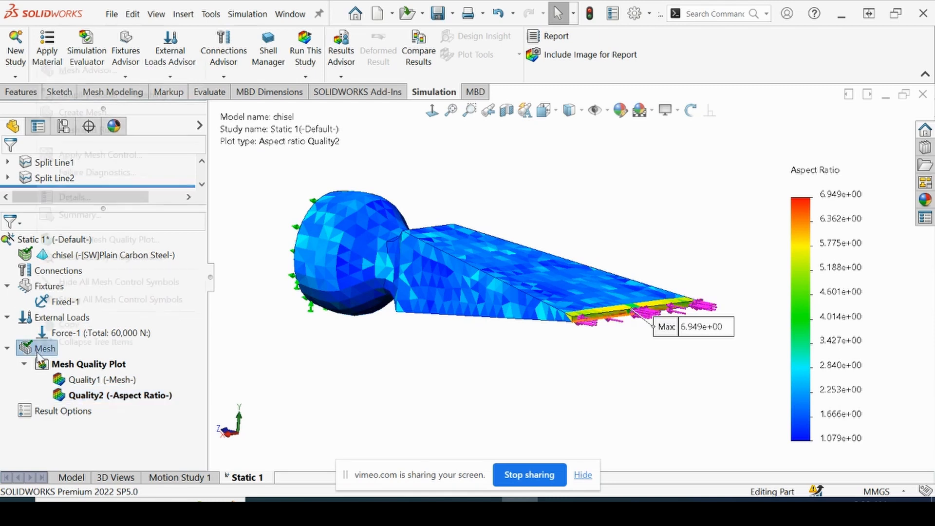
click(74, 197)
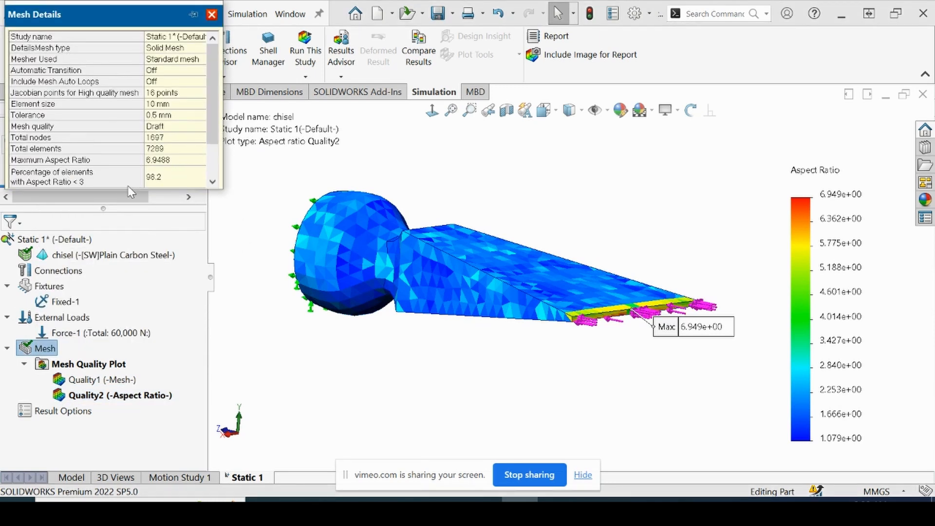
scroll(128, 185, down, 2)
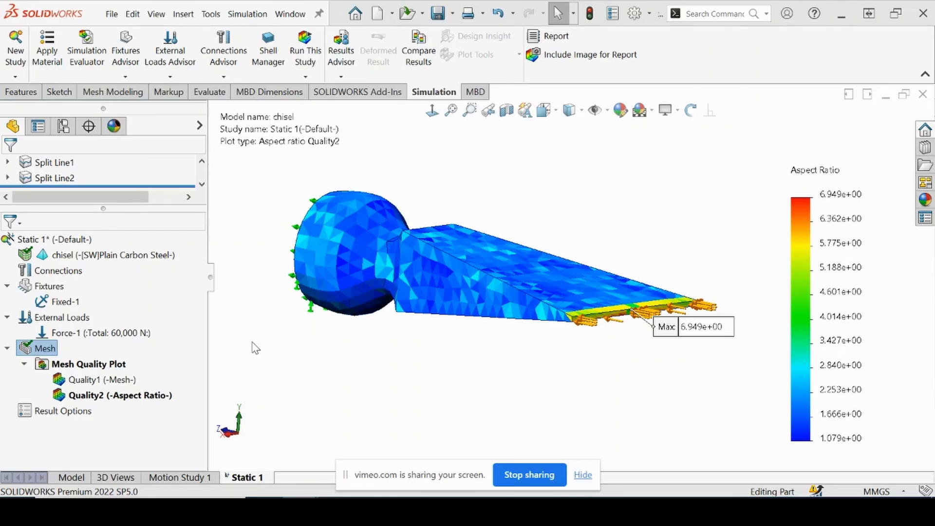
Run the static study and inspect the von Mises stress distribution around the chisel's tip
click(305, 49)
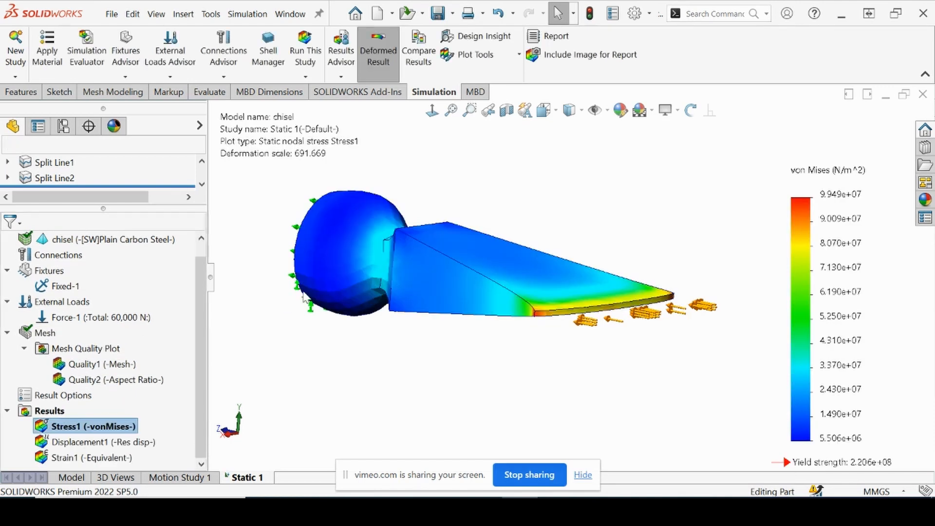
middle_drag(356, 235, 394, 259)
scroll(394, 258, down, 2)
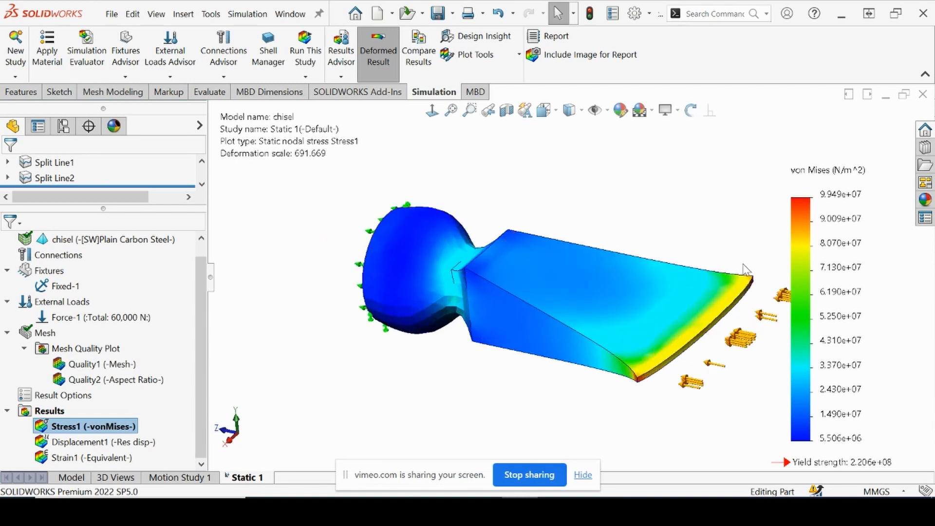
scroll(701, 284, up, 1)
scroll(701, 284, down, 1)
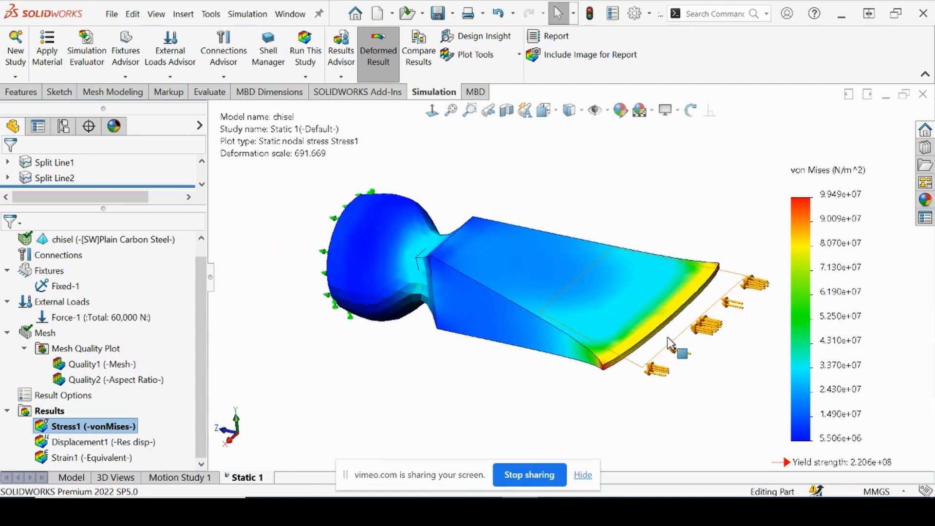
middle_drag(718, 310, 663, 325)
scroll(670, 332, down, 2)
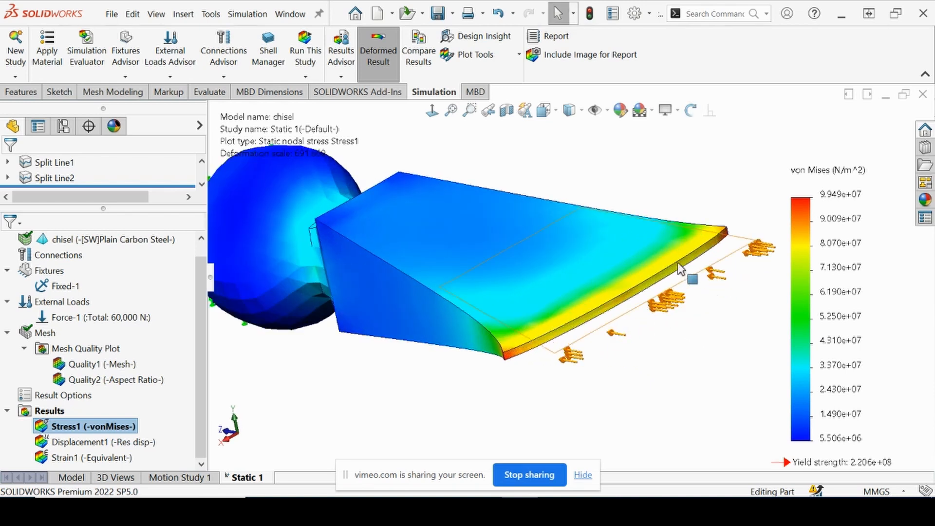
Show the mesh on the von Mises stress plot and examine the elements across the chisel
right_click(819, 213)
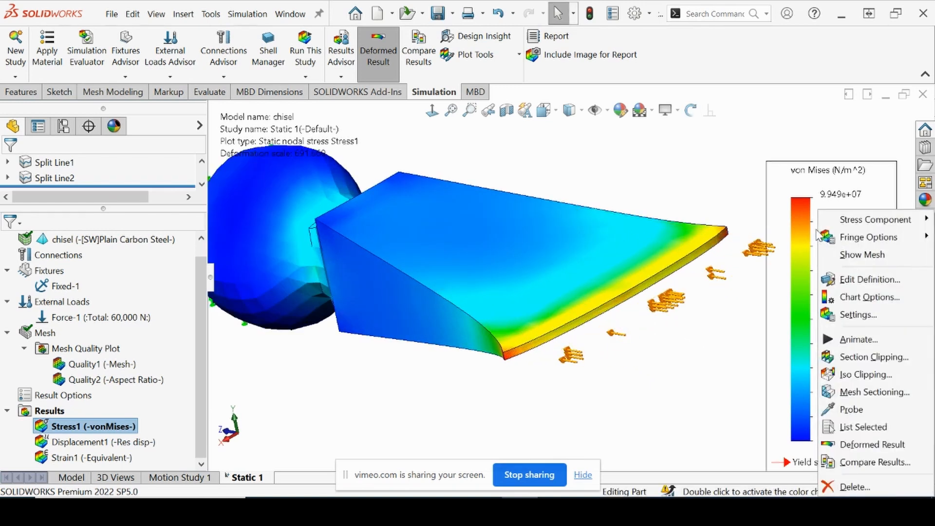
click(848, 254)
scroll(486, 294, up, 2)
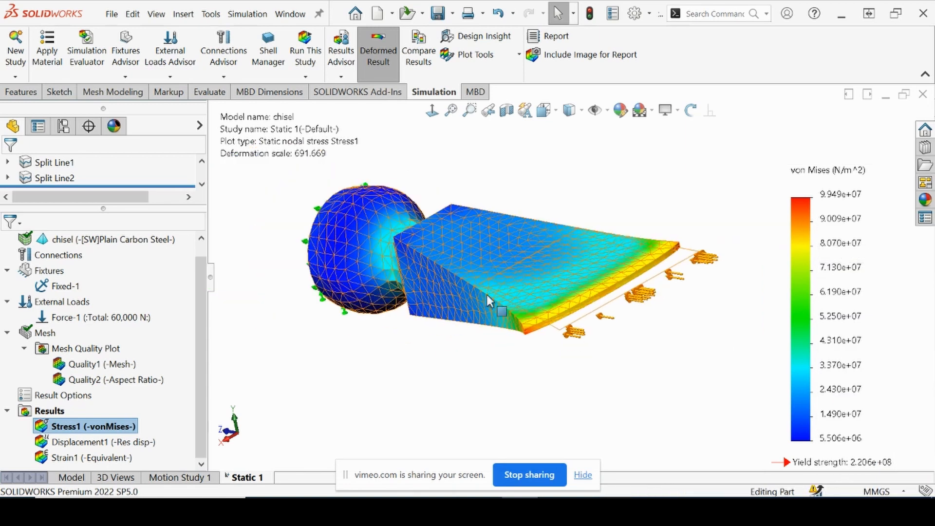
middle_drag(414, 352, 638, 276)
scroll(639, 275, down, 2)
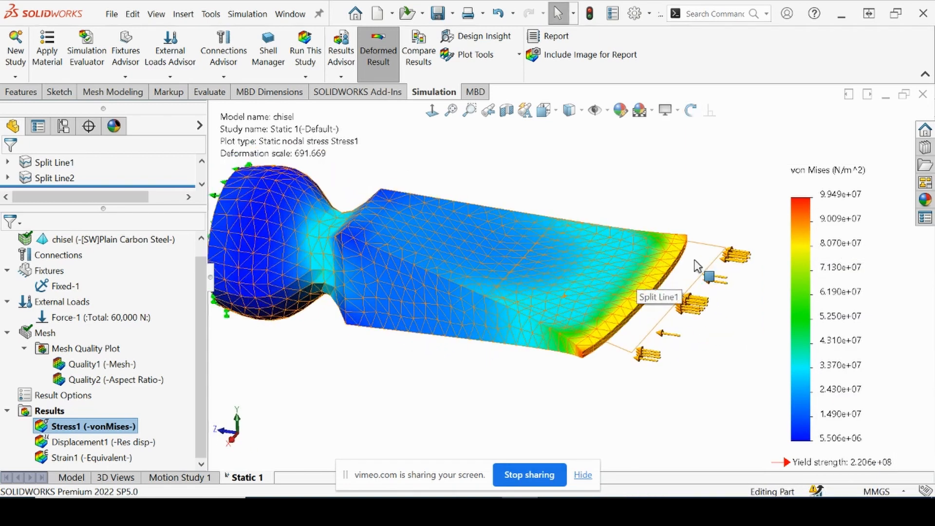
Turn on the minimum and maximum annotations for the von Mises stress plot in its chart options
right_click(825, 254)
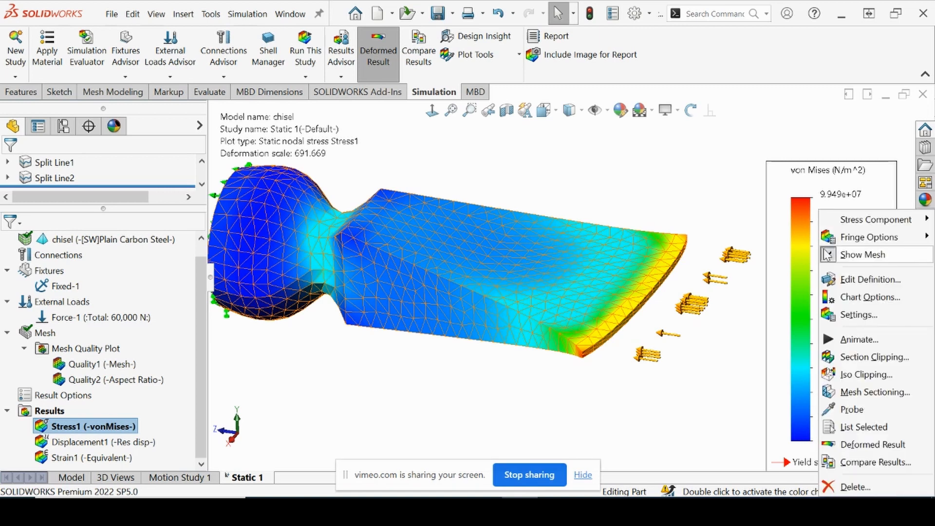
click(856, 297)
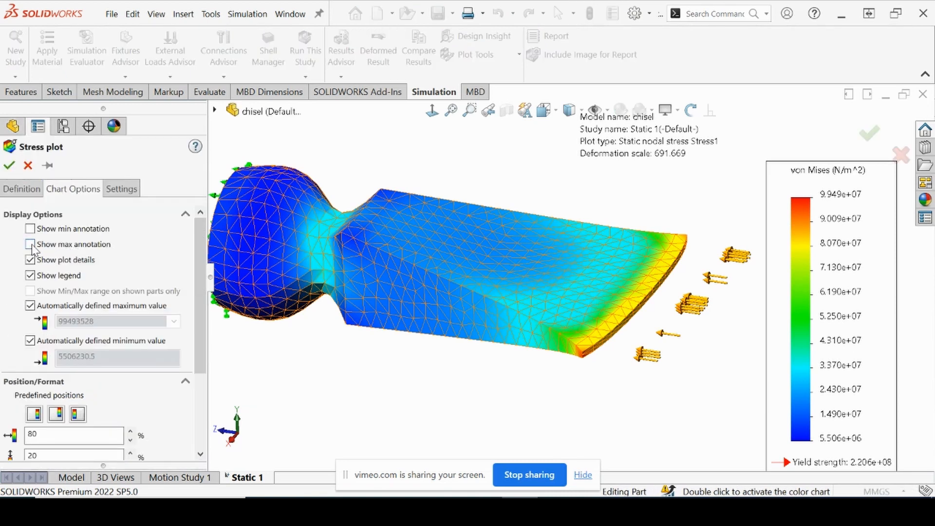
click(30, 244)
click(31, 229)
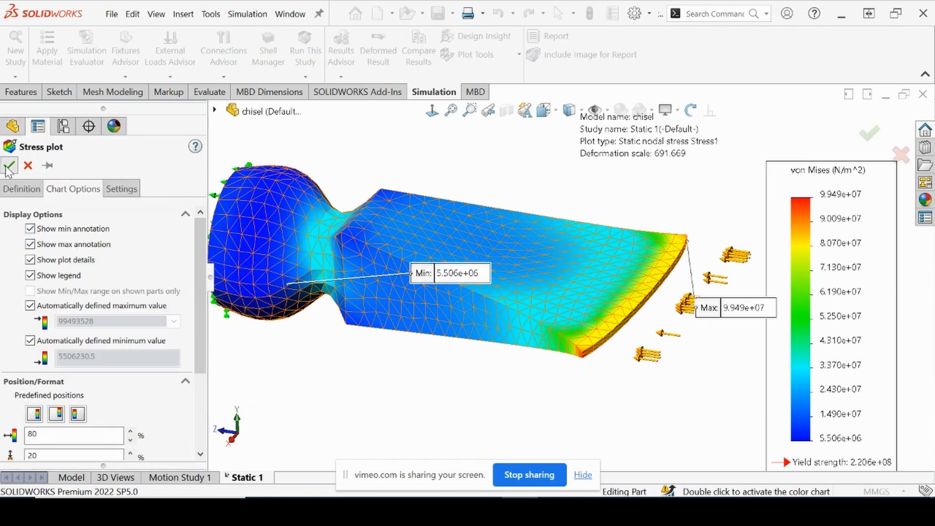
click(9, 165)
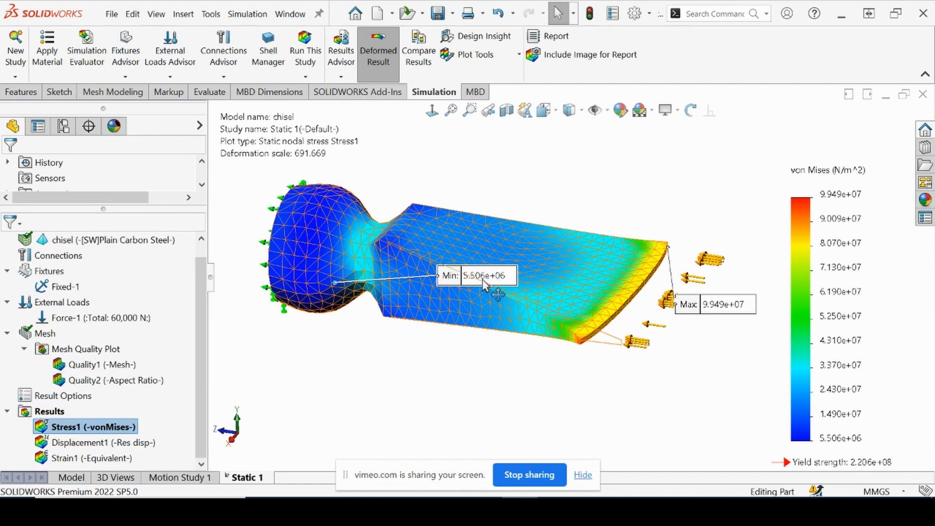
Move the minimum and maximum stress labels clear of the chisel and examine where the peak stress occurs at the tip's corner
drag(487, 276, 270, 392)
mouse_move(741, 300)
mouse_down()
mouse_move(746, 215)
mouse_move(711, 137)
mouse_move(672, 89)
mouse_up()
middle_drag(650, 316, 606, 322)
scroll(624, 271, down, 5)
scroll(565, 214, up, 2)
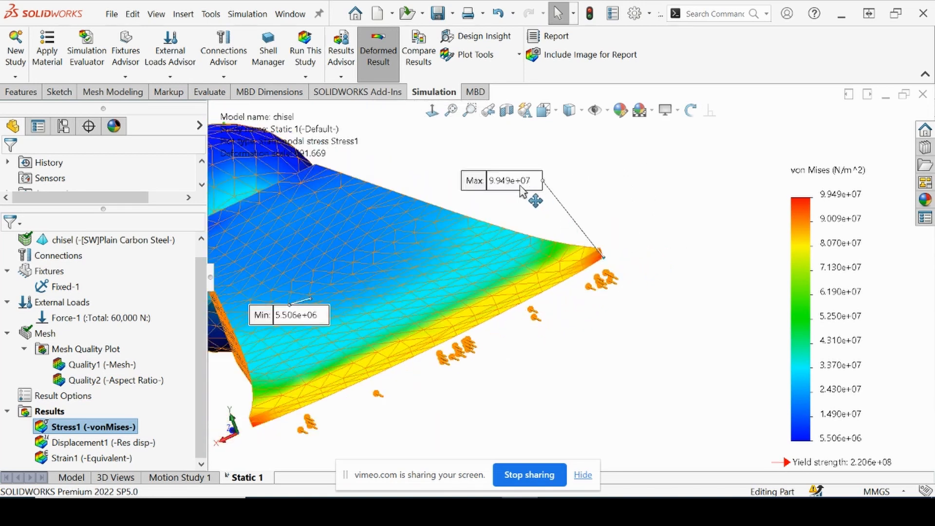
scroll(520, 184, down, 1)
middle_drag(632, 279, 590, 303)
scroll(644, 281, down, 5)
scroll(624, 267, up, 10)
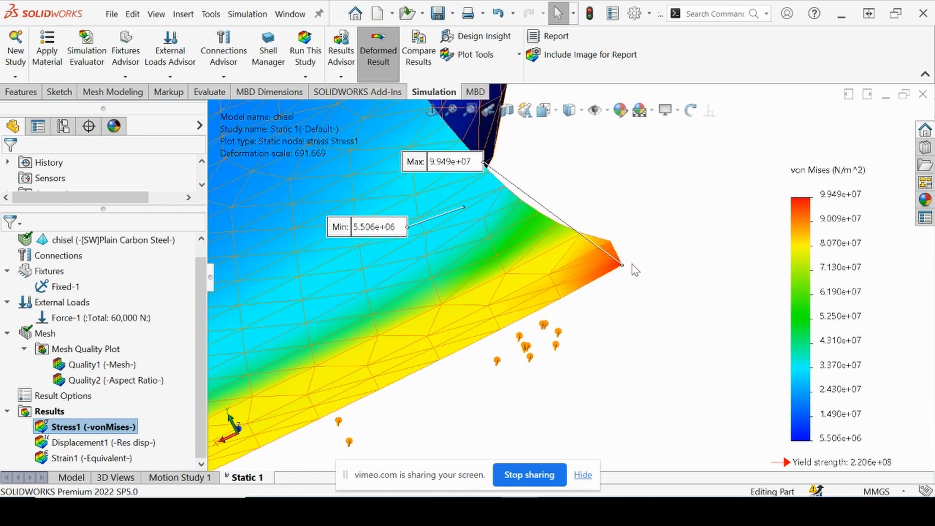
Examine the stress distribution around the chisel's fixed end and neck, including the minimum stress location
middle_drag(414, 314, 490, 285)
middle_drag(417, 278, 477, 308)
scroll(477, 304, down, 8)
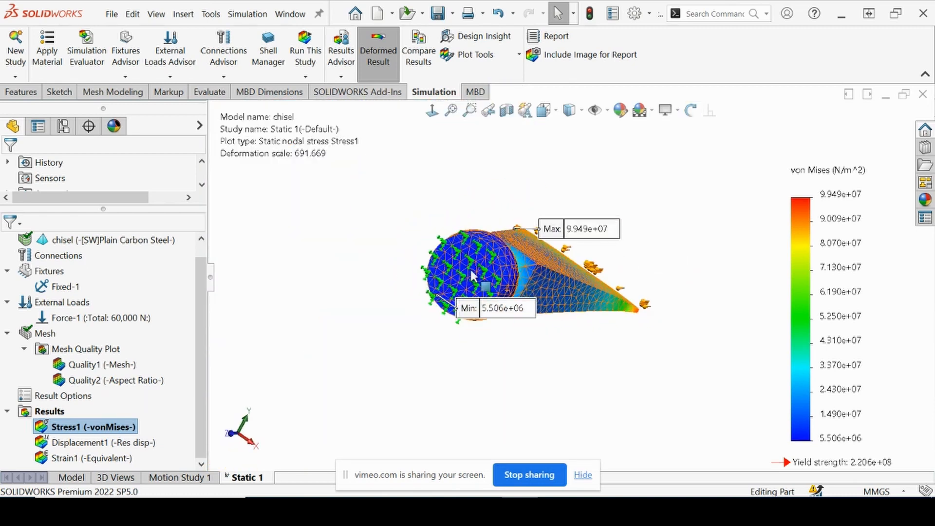
mouse_move(347, 315)
mouse_down()
mouse_move(276, 222)
mouse_move(179, 250)
mouse_move(167, 268)
mouse_up()
scroll(294, 279, up, 4)
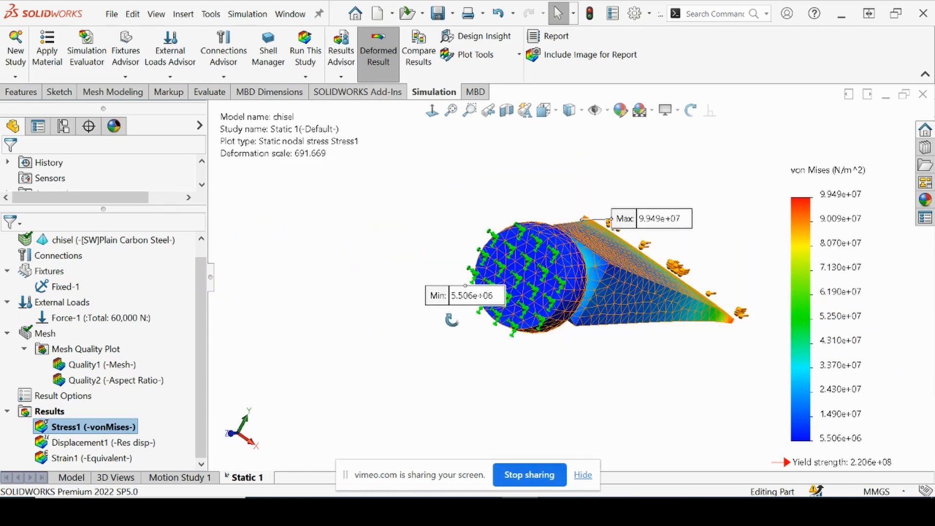
middle_drag(451, 320, 407, 304)
scroll(472, 284, down, 1)
scroll(482, 293, down, 1)
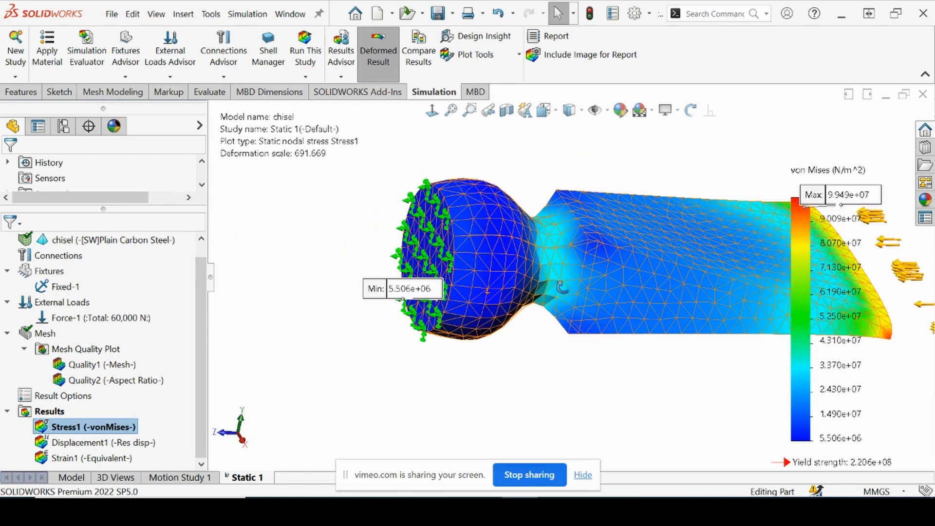
middle_drag(564, 291, 551, 288)
scroll(551, 288, up, 4)
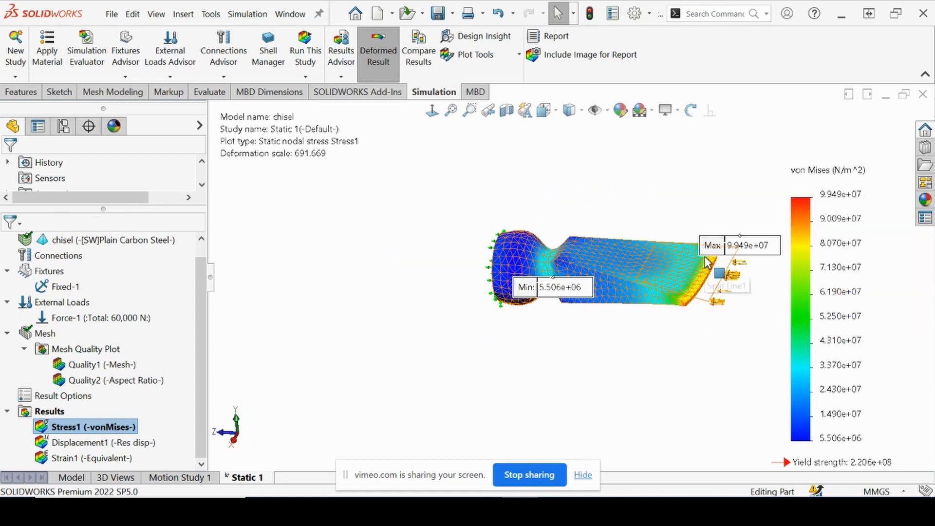
Reposition the maximum stress label above the chisel's tip so it no longer covers the cutting edge
scroll(716, 285, down, 3)
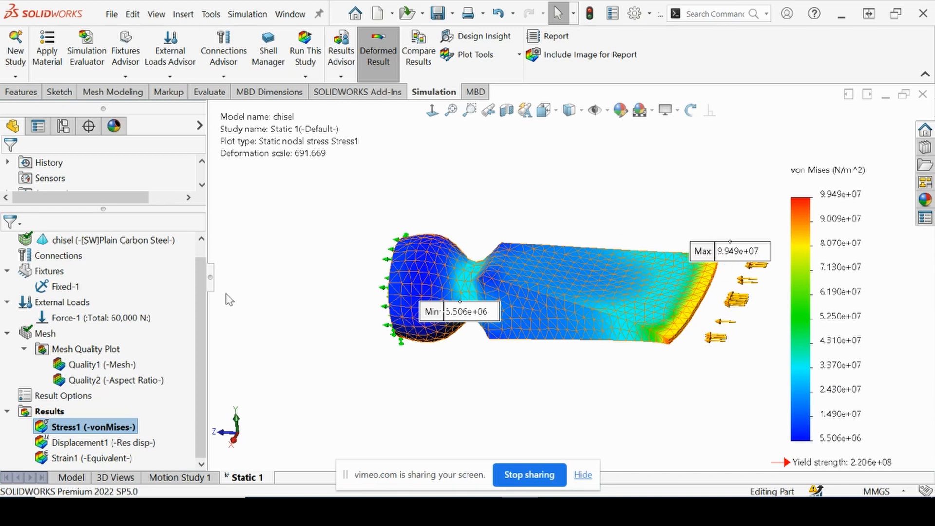
drag(718, 250, 702, 199)
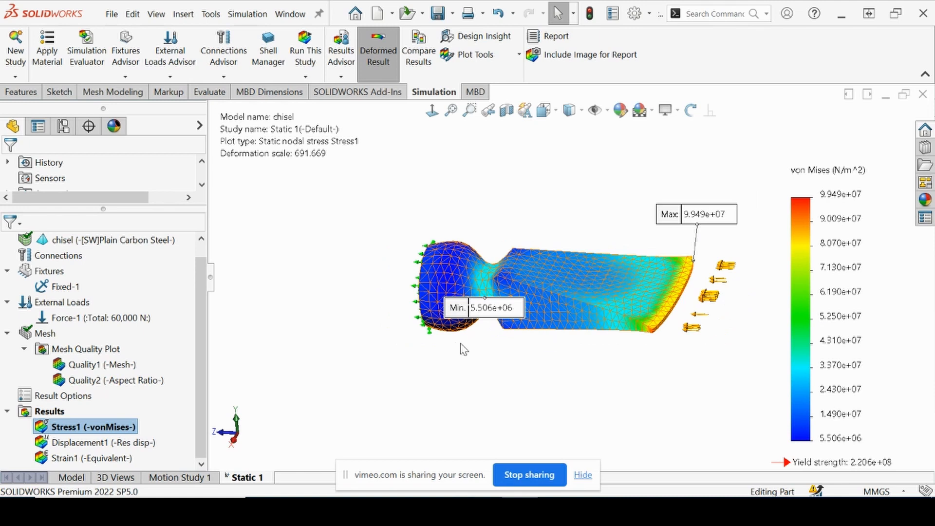
scroll(713, 293, down, 2)
scroll(712, 293, down, 2)
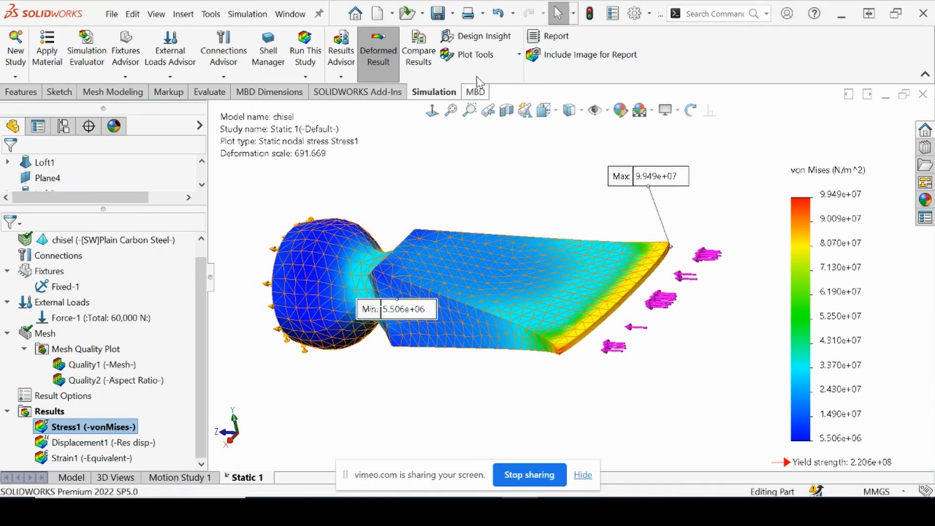
Probe the von Mises stress on selected entities, using the lower edge of the chisel's tip face, and list its nodal values
click(481, 56)
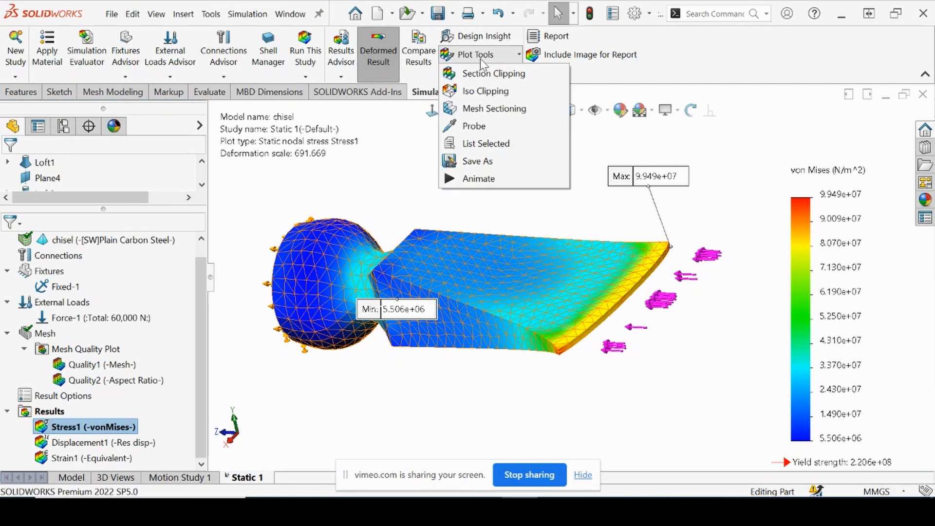
click(468, 128)
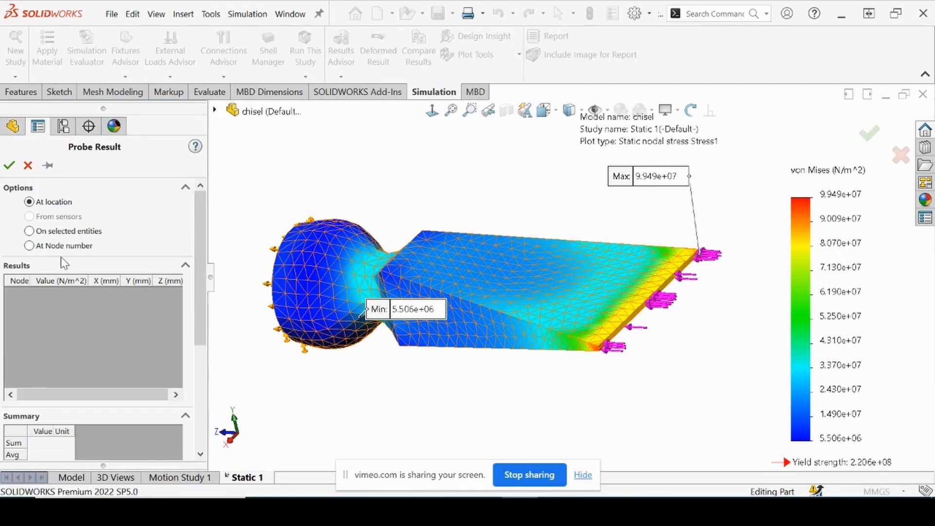
click(31, 232)
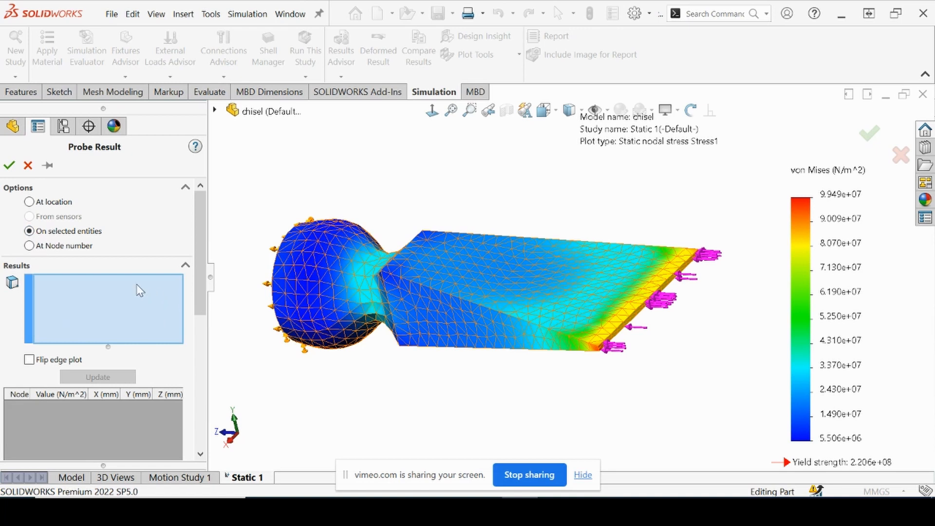
scroll(677, 309, down, 4)
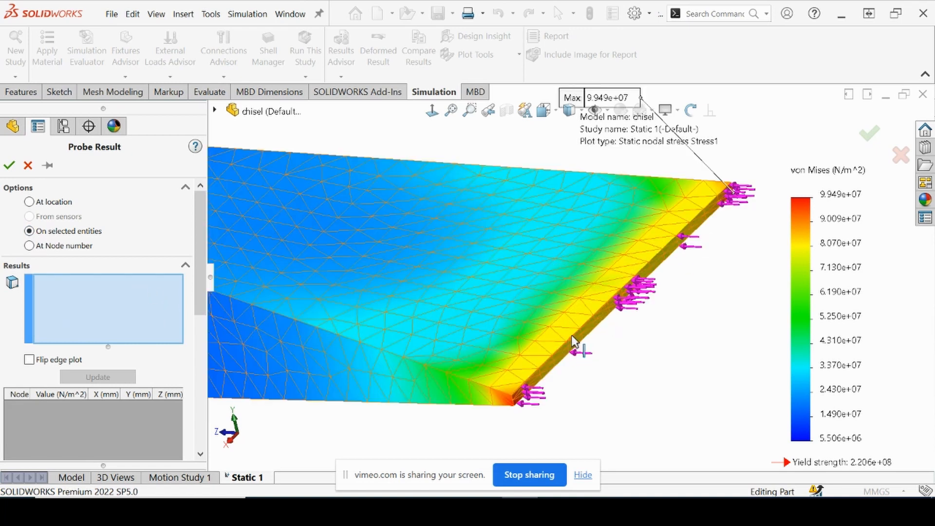
mouse_move(573, 348)
middle_down()
mouse_move(554, 323)
mouse_move(528, 377)
middle_up()
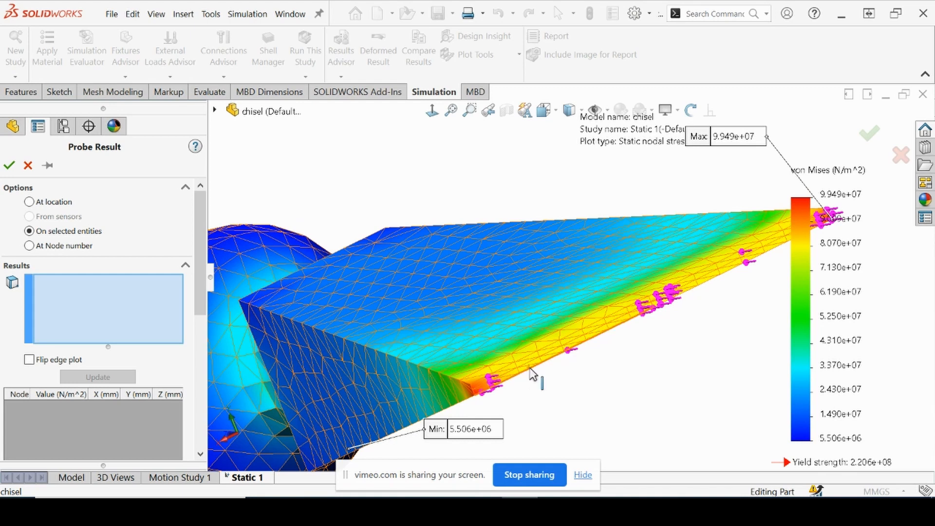
click(532, 373)
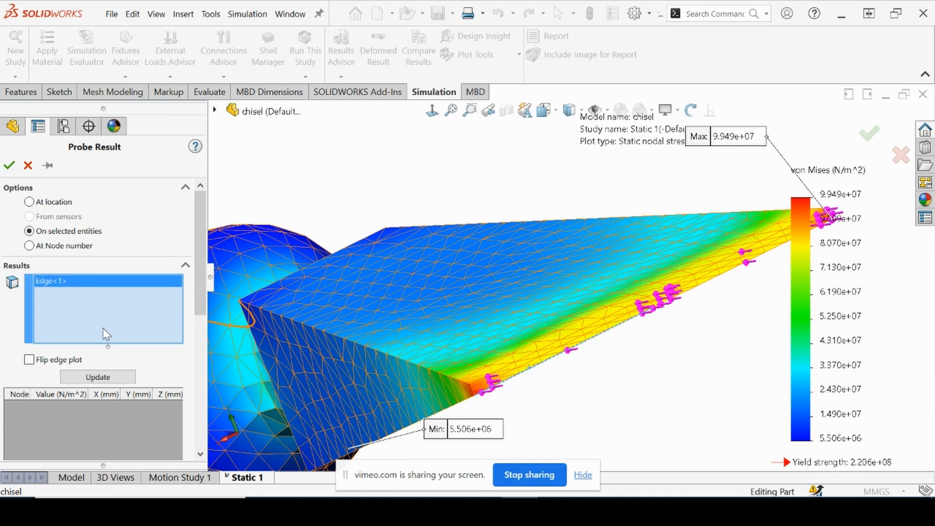
click(98, 377)
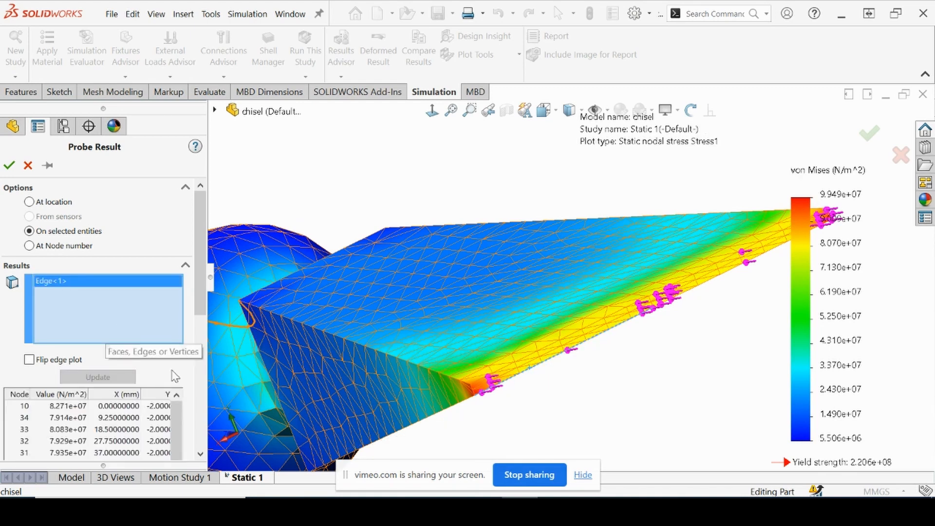
Review the probe summary, plot the von Mises stress along the tip edge, and close the graph and the probe
drag(198, 292, 197, 356)
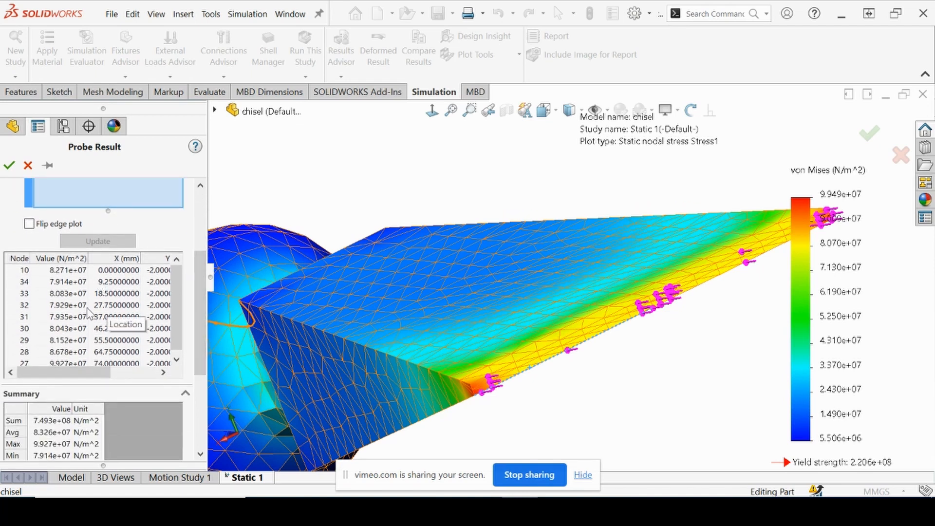
drag(197, 280, 196, 370)
click(67, 360)
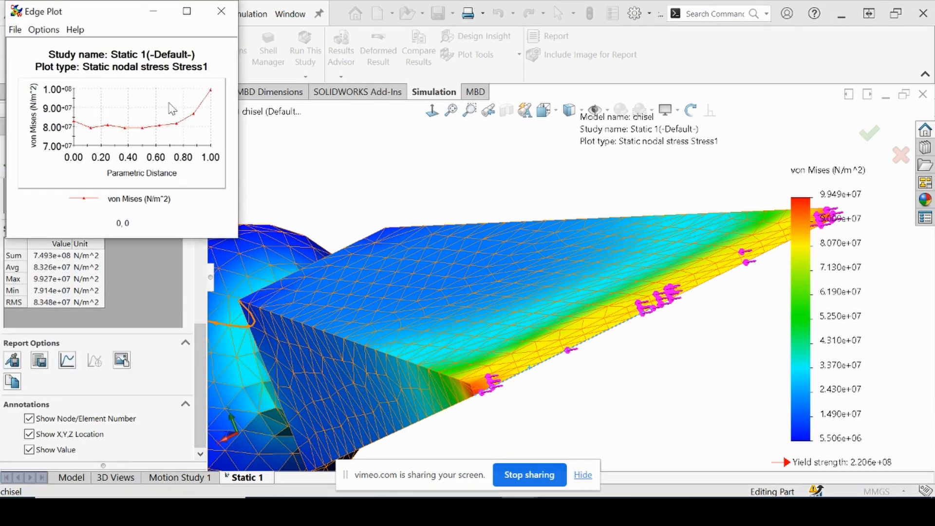
drag(104, 18, 170, 72)
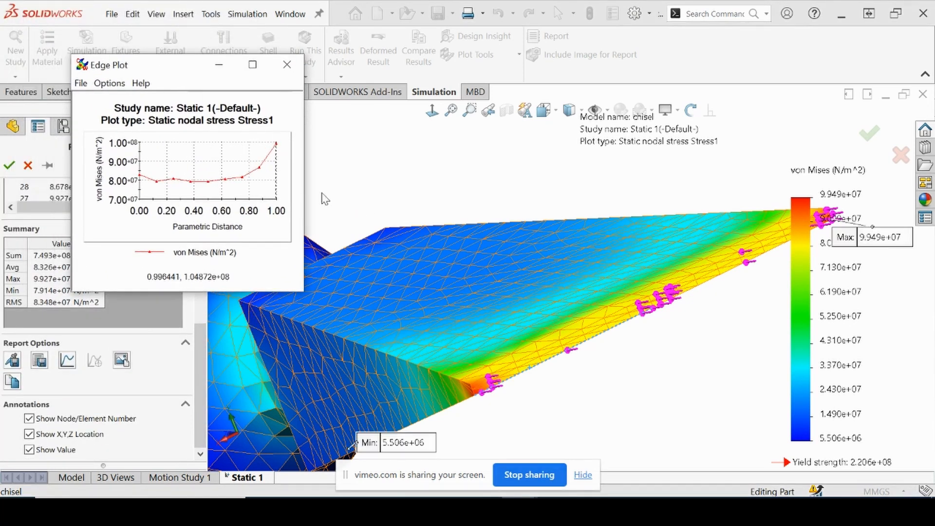
scroll(492, 276, up, 1)
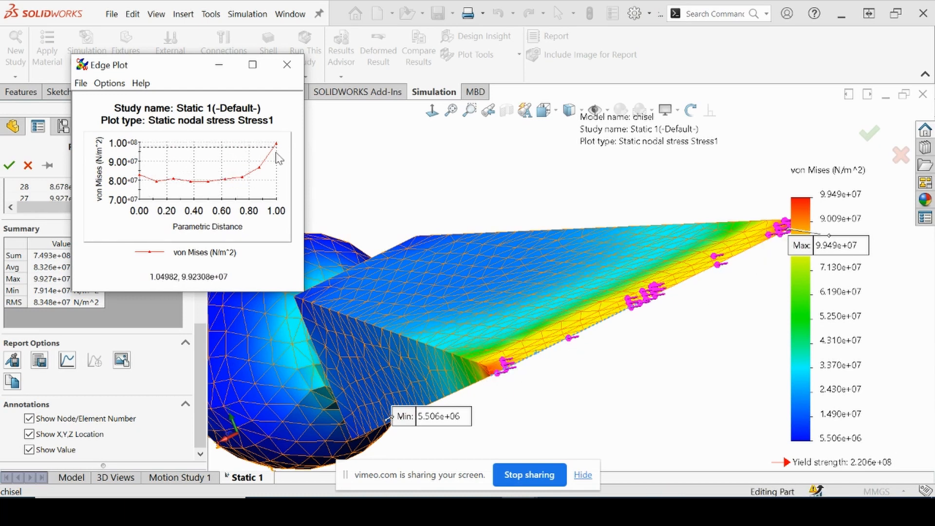
click(285, 66)
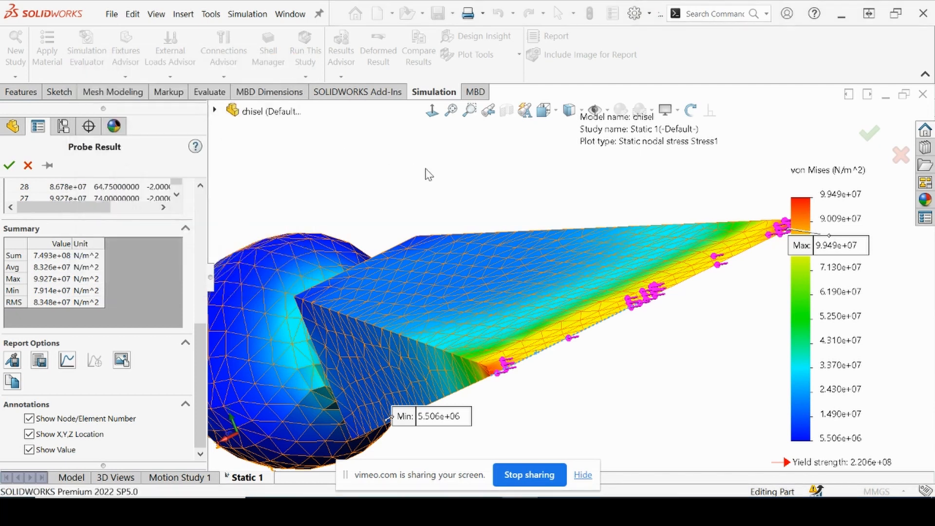
click(8, 166)
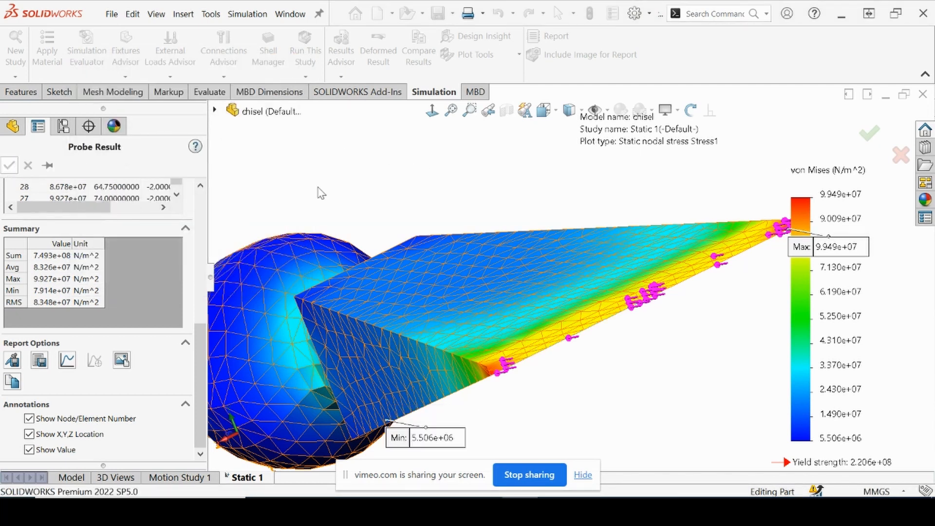
List the reaction force on the chisel's fixed end face in SI units and review its components
scroll(441, 216, up, 4)
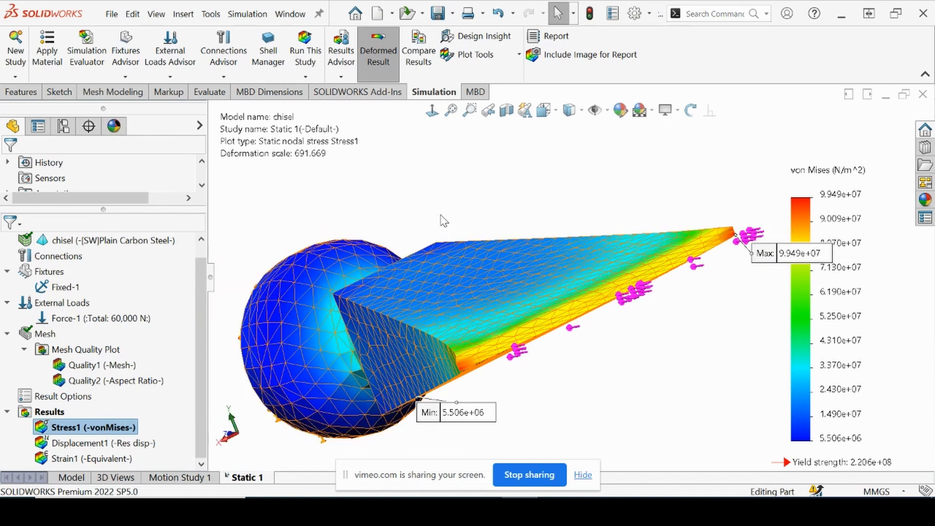
middle_drag(374, 237, 395, 334)
middle_drag(527, 406, 436, 277)
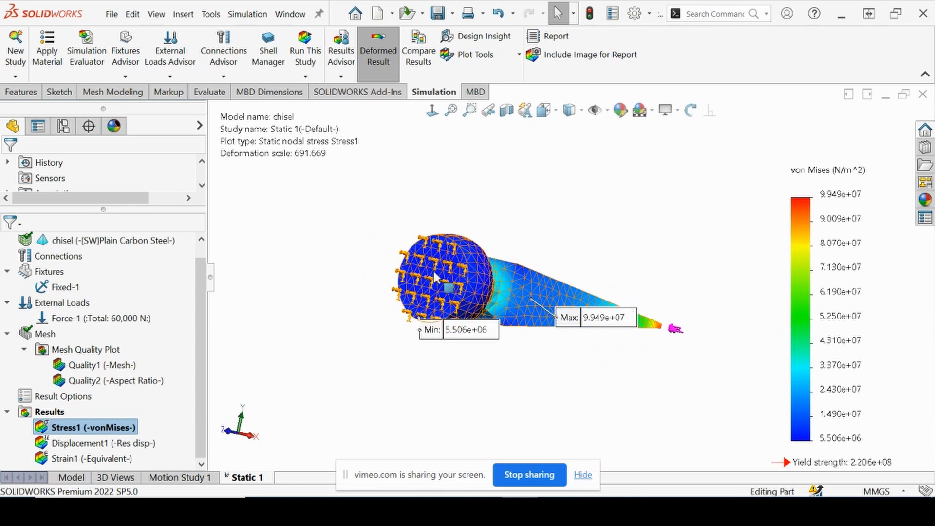
right_click(436, 278)
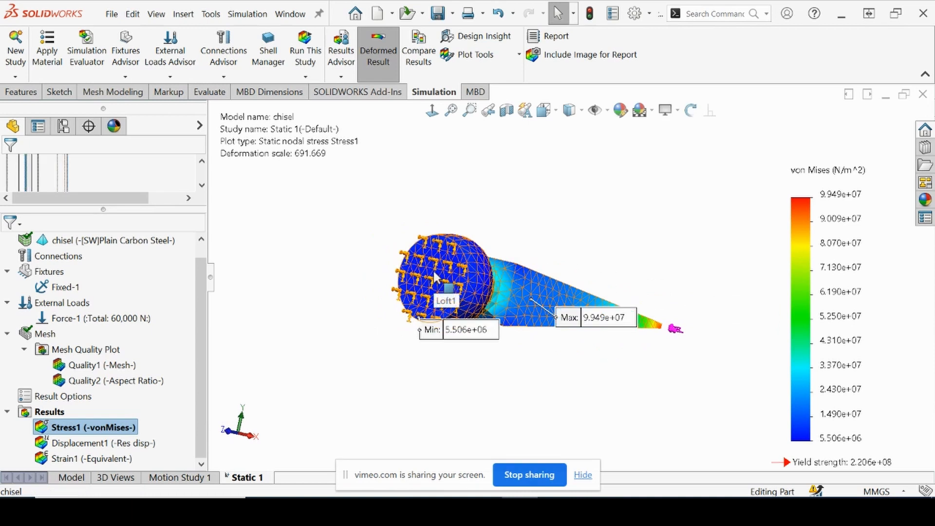
click(308, 263)
middle_drag(372, 283, 267, 331)
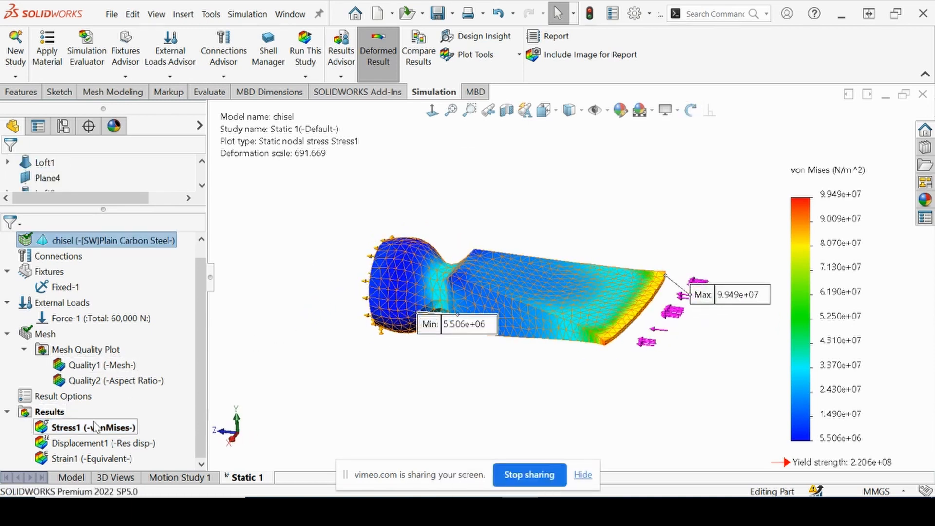
right_click(58, 413)
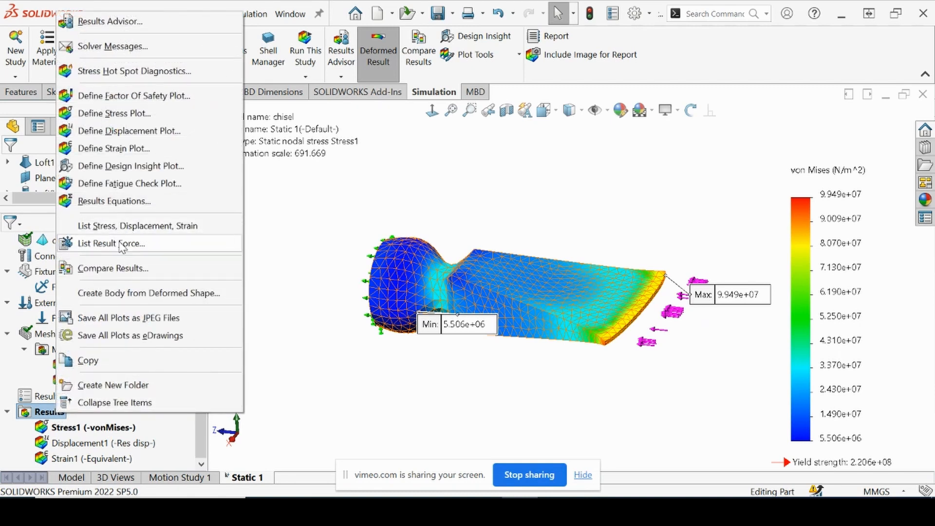
click(122, 246)
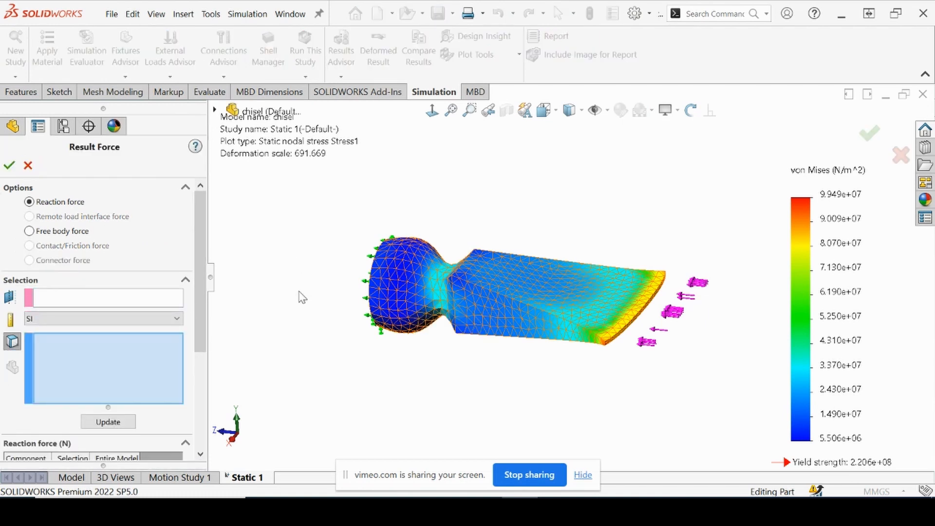
click(395, 292)
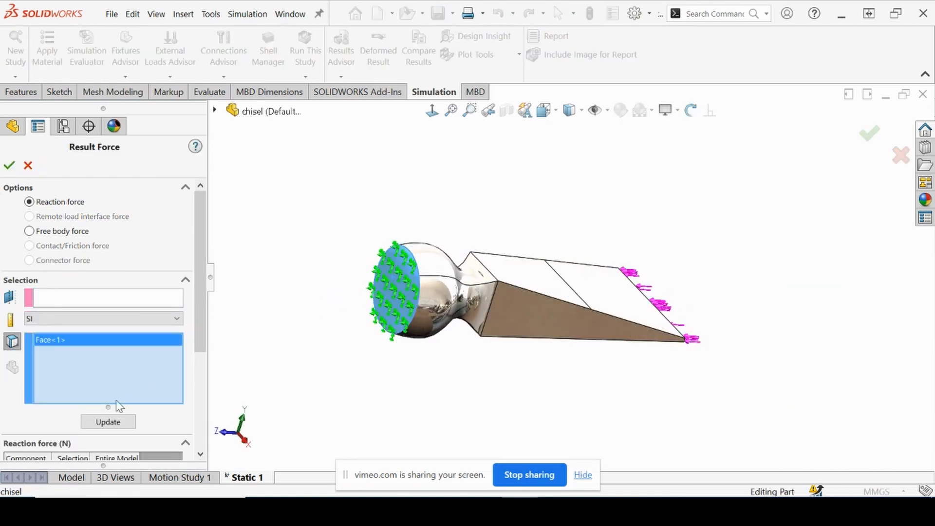
click(102, 424)
middle_drag(359, 385, 310, 366)
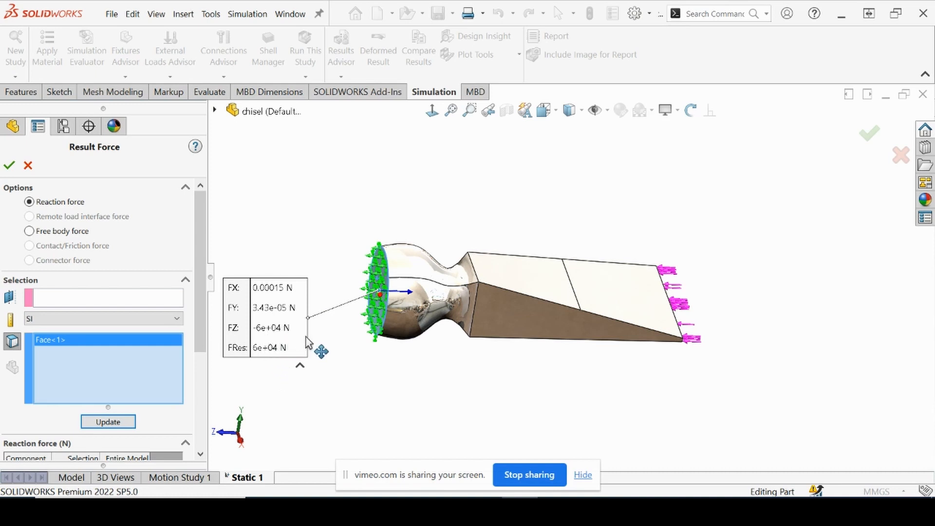
click(9, 165)
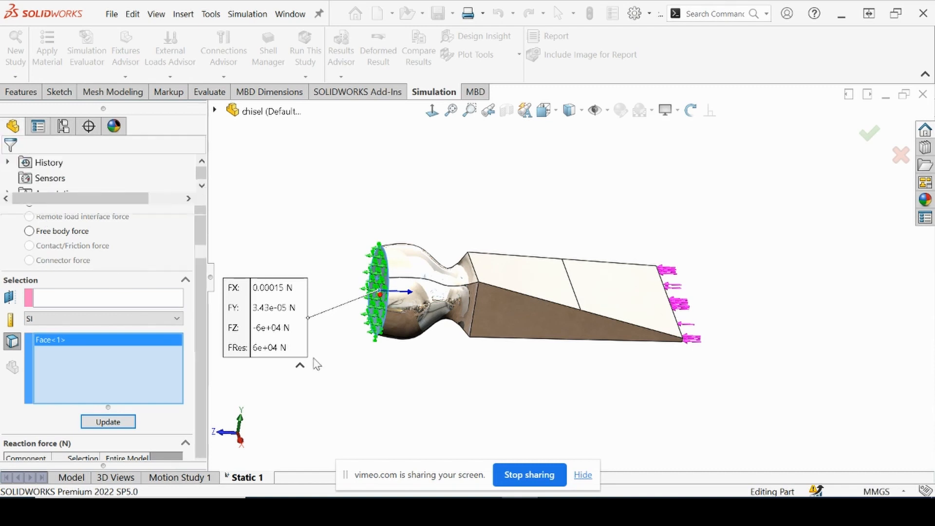
Create a Design Insight plot from the static study's results
middle_drag(576, 385, 591, 274)
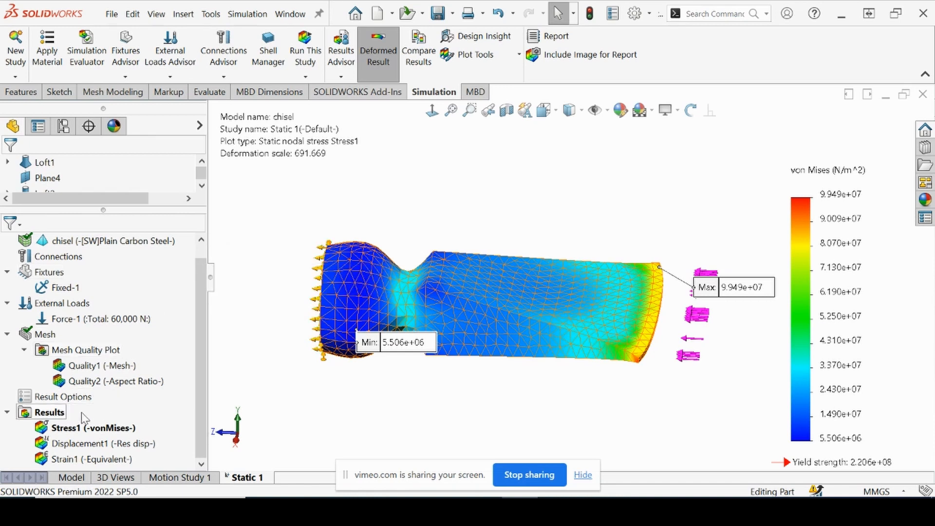
right_click(61, 413)
click(432, 184)
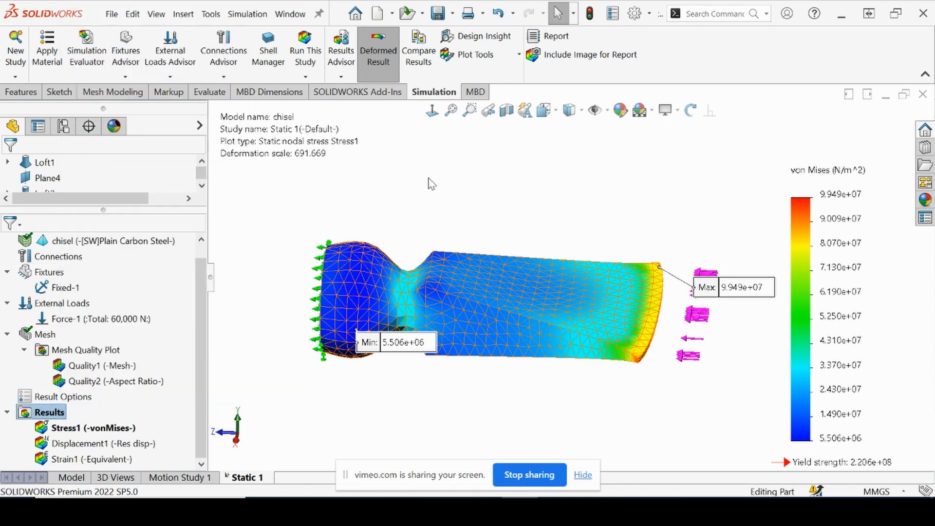
click(482, 38)
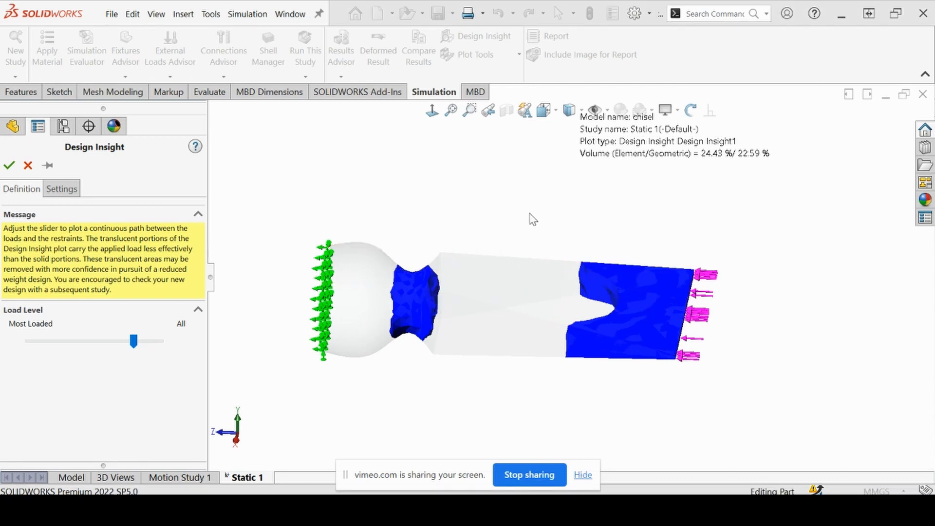
Examine from several angles which regions of the chisel carry the load in the Design Insight plot
scroll(560, 234, up, 2)
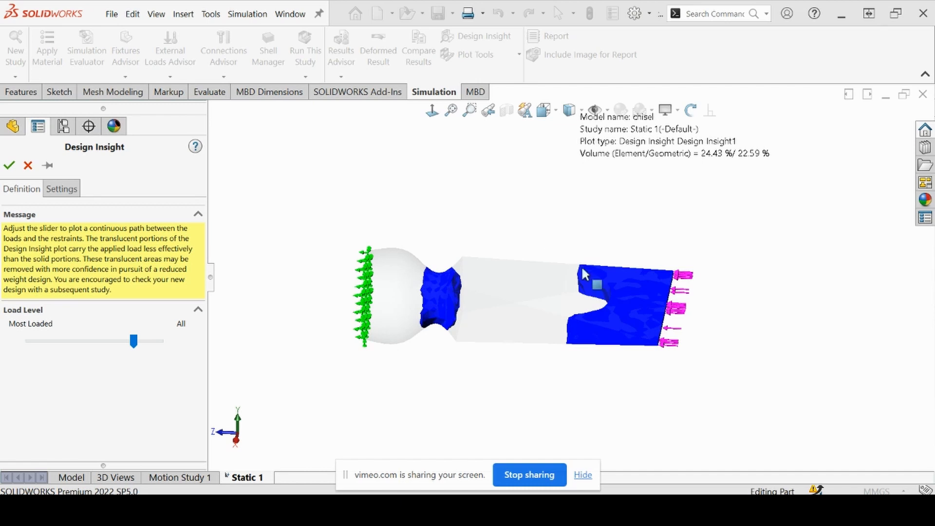
middle_drag(584, 276, 549, 309)
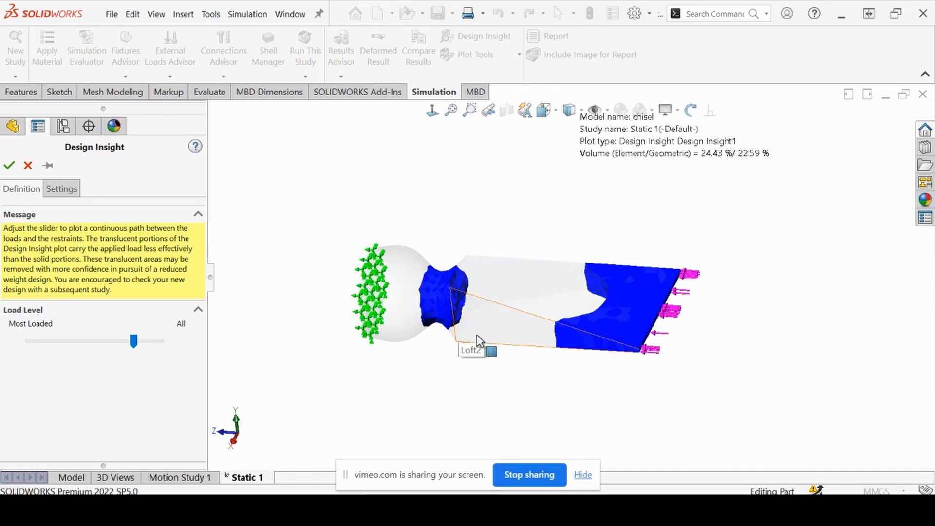
scroll(532, 329, down, 2)
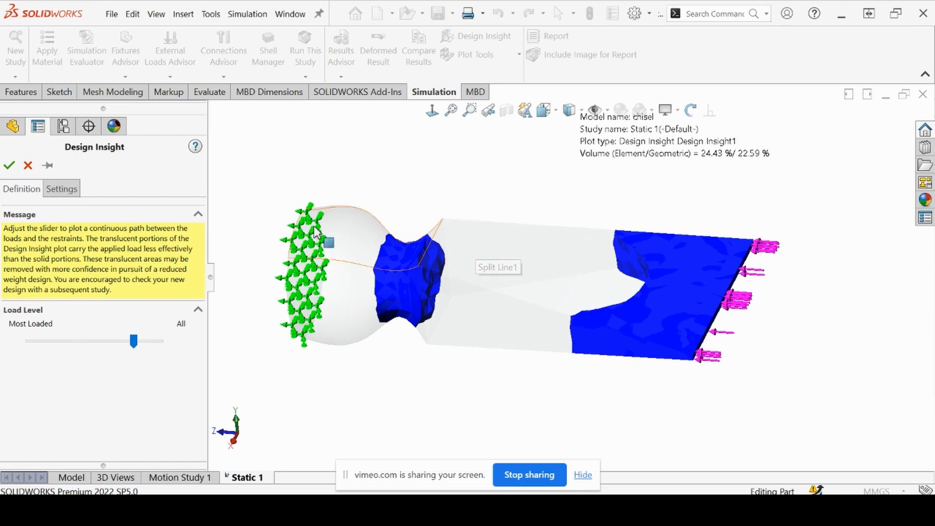
middle_drag(526, 276, 531, 374)
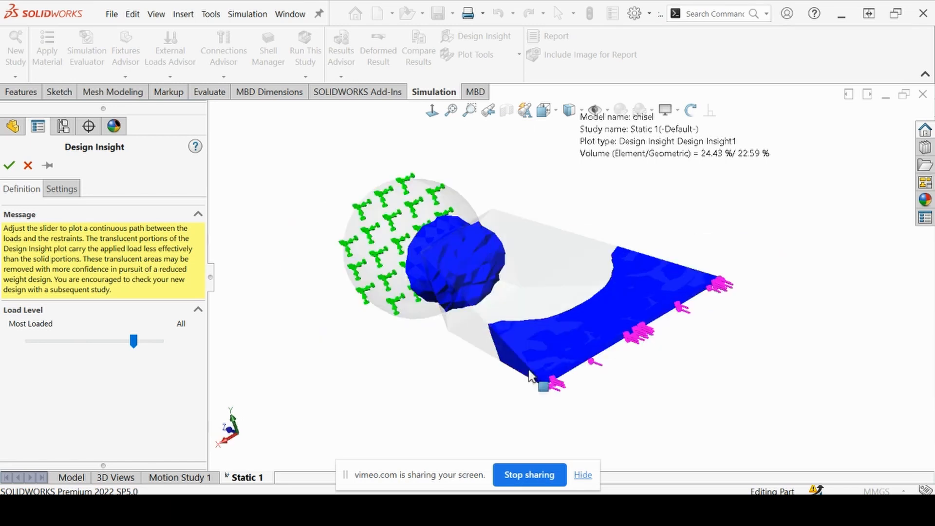
middle_drag(477, 321, 502, 348)
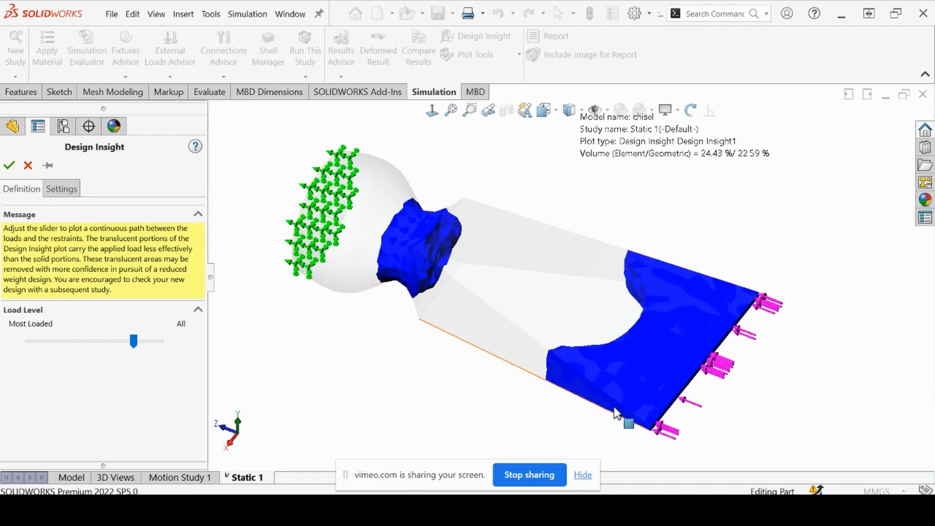
middle_drag(733, 297, 664, 289)
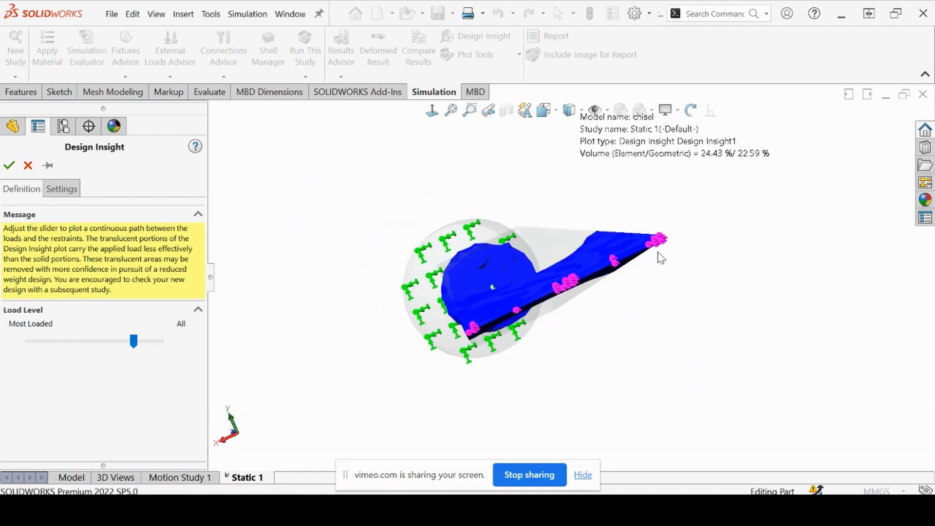
middle_drag(516, 303, 557, 335)
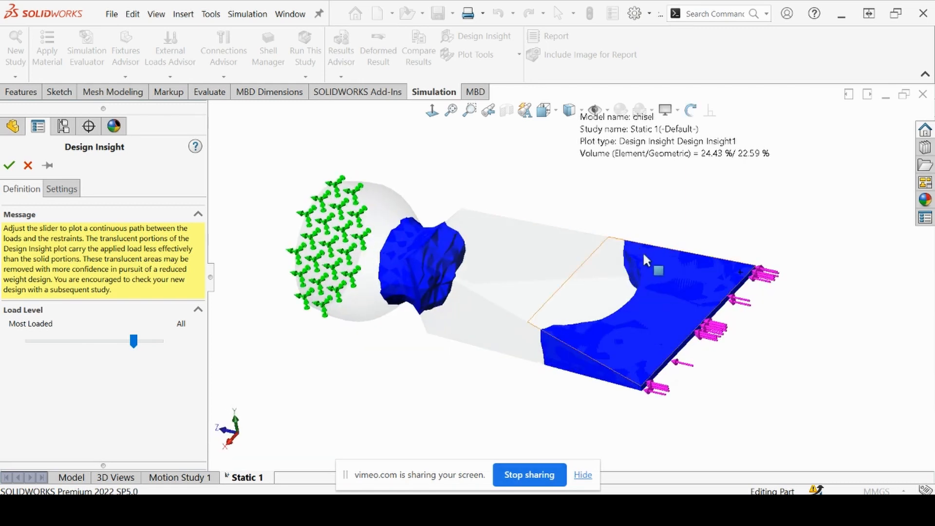
middle_drag(694, 287, 646, 290)
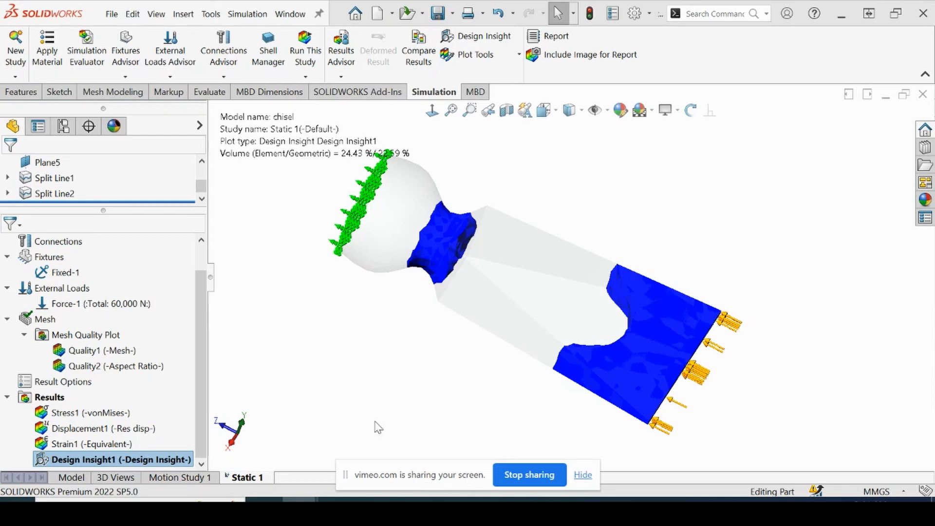
Copy the Static 1 study to a new static study named Static 2, keeping the Default configuration
right_click(249, 479)
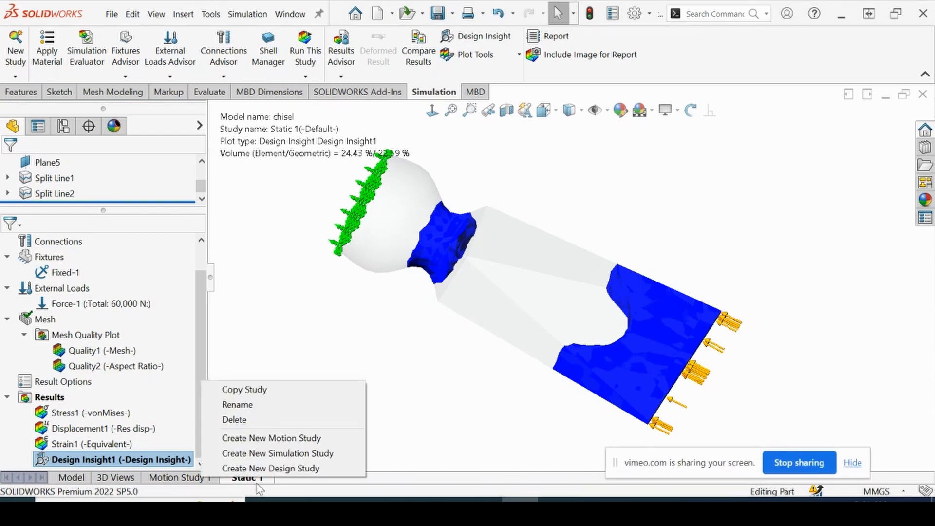
click(259, 394)
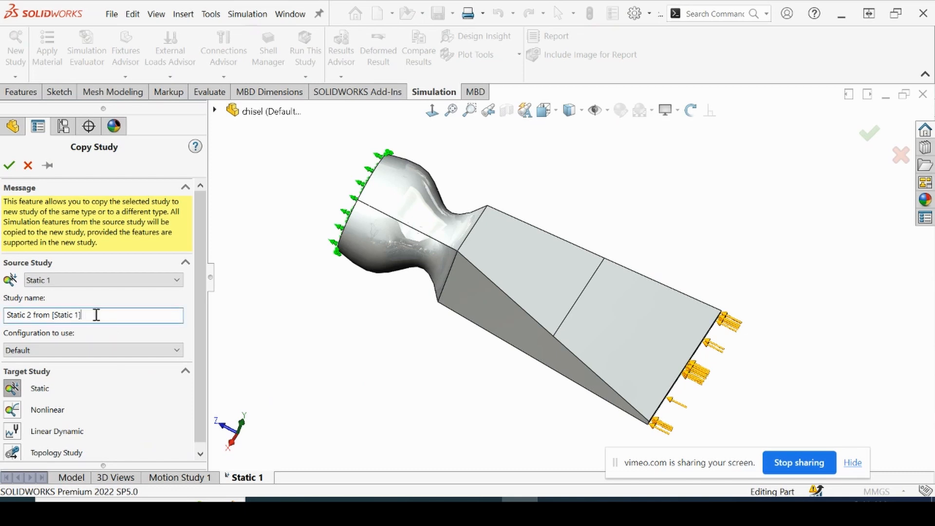
drag(98, 315, 49, 321)
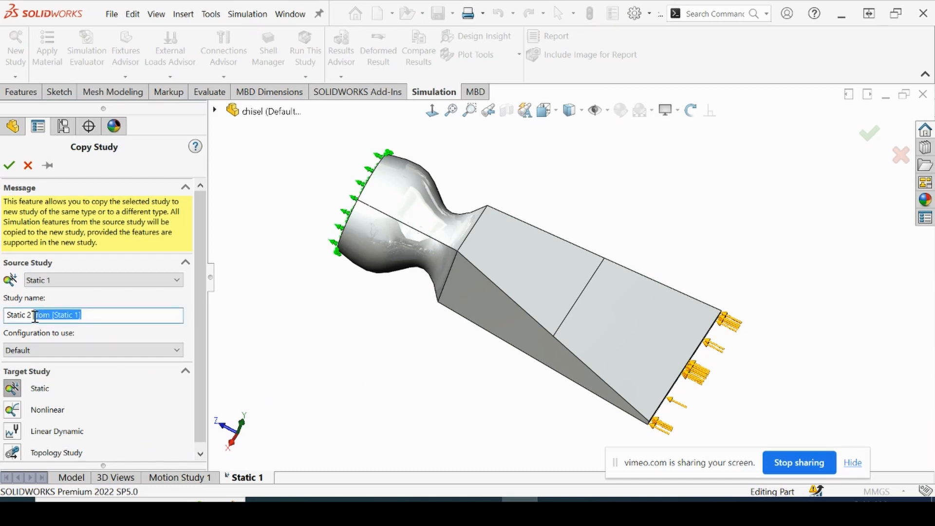
key(BackSpace)
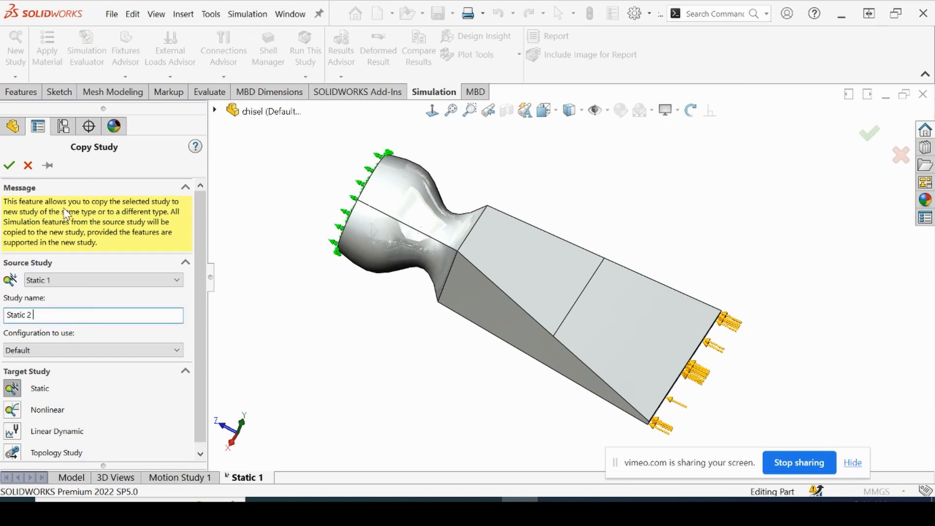
click(25, 165)
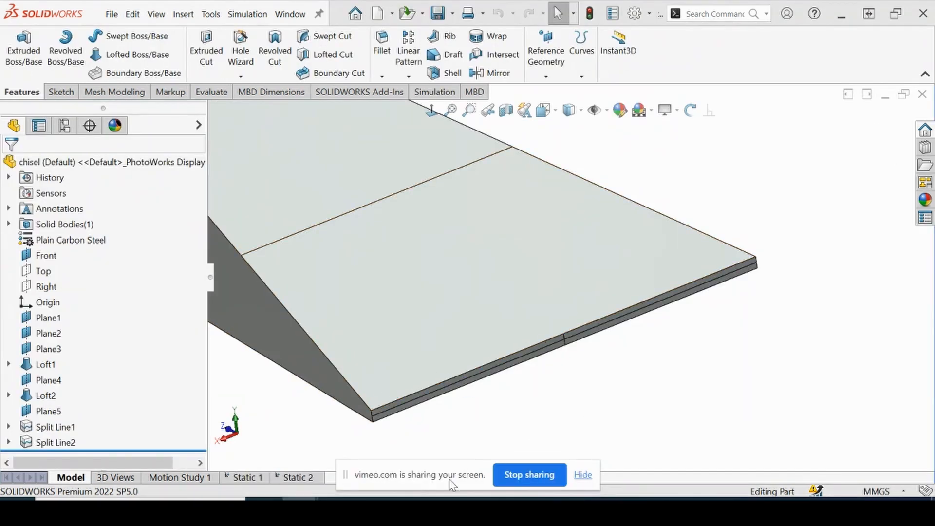
Start a coordinate system at the vertex in the centre of the tip face, with its X axis along the upper tip edge
drag(452, 485, 648, 435)
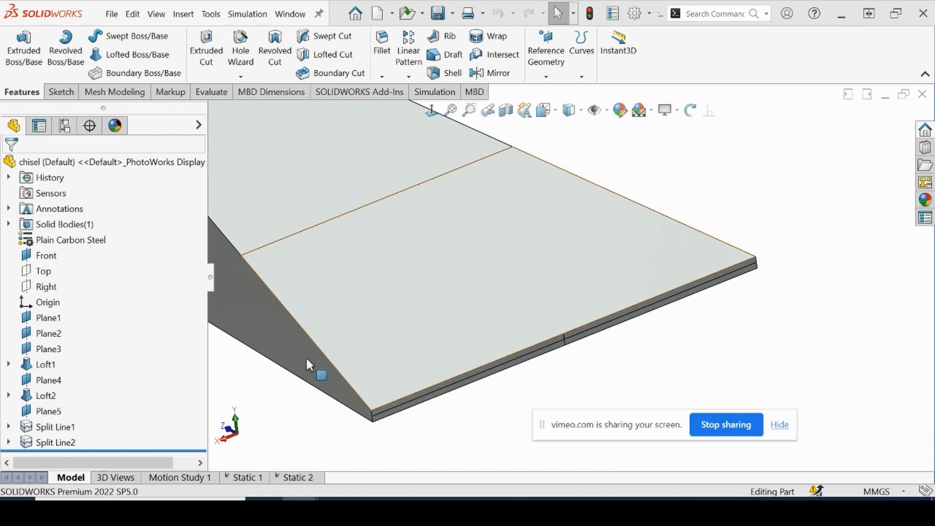
scroll(562, 357, down, 5)
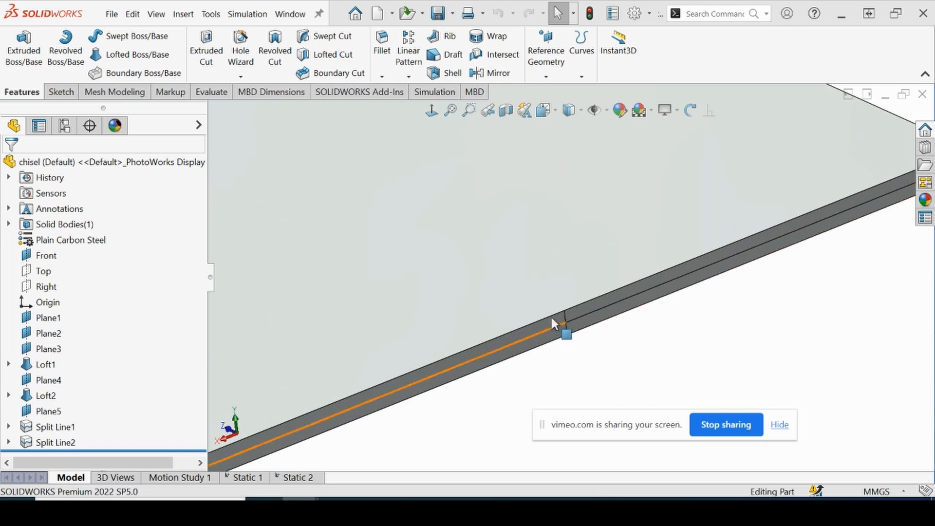
click(546, 68)
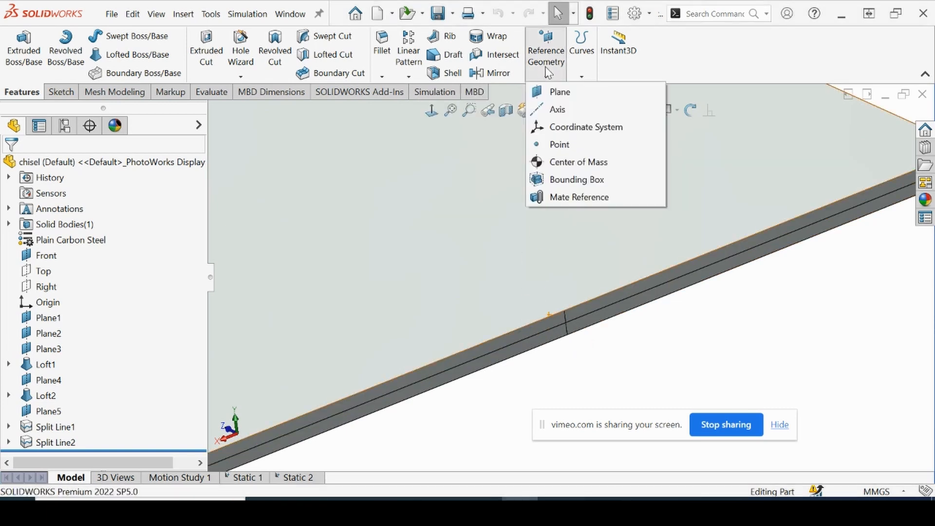
click(565, 128)
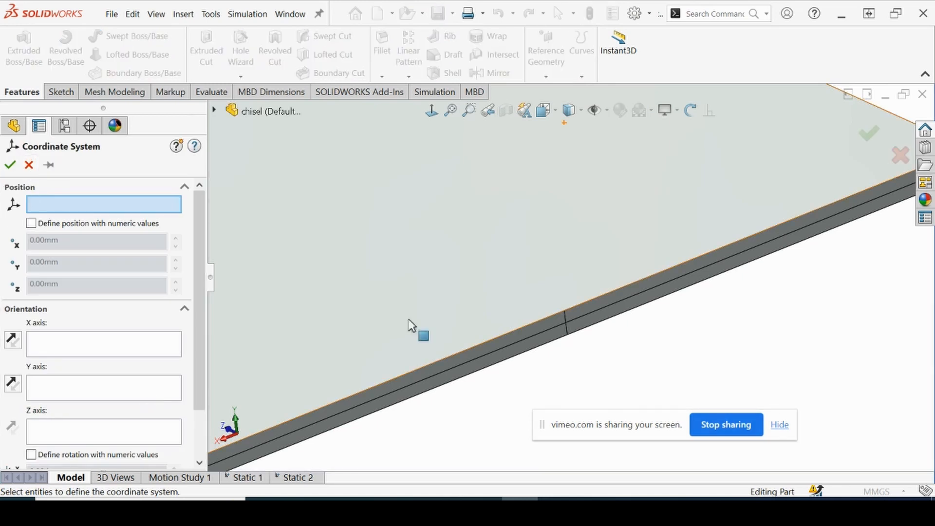
middle_drag(558, 349, 591, 309)
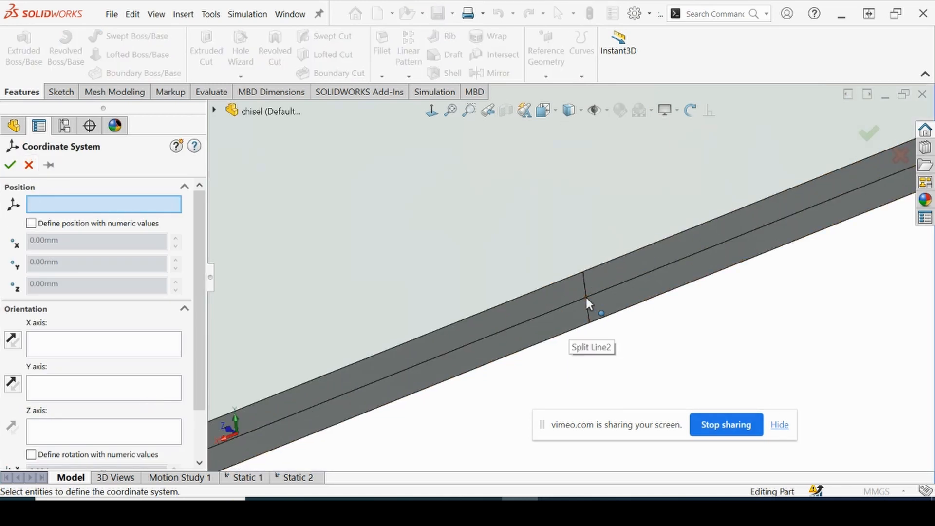
click(586, 295)
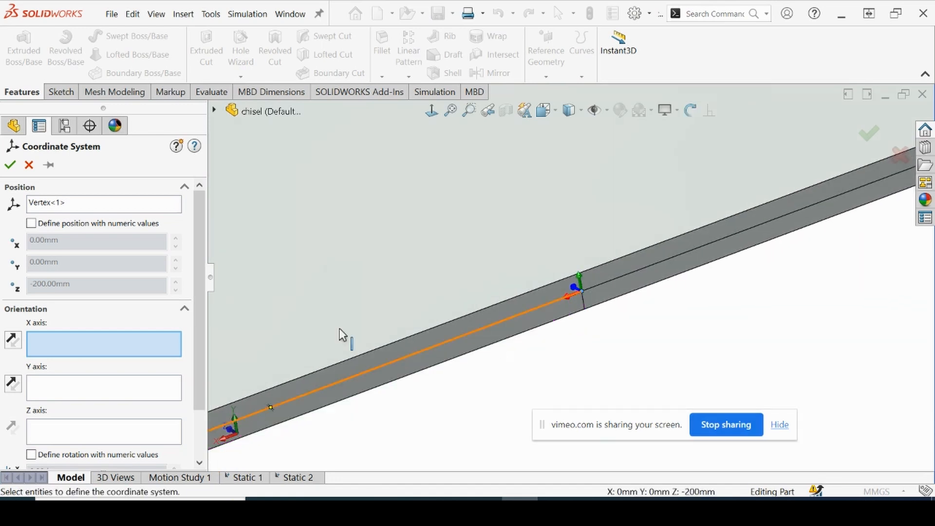
click(363, 352)
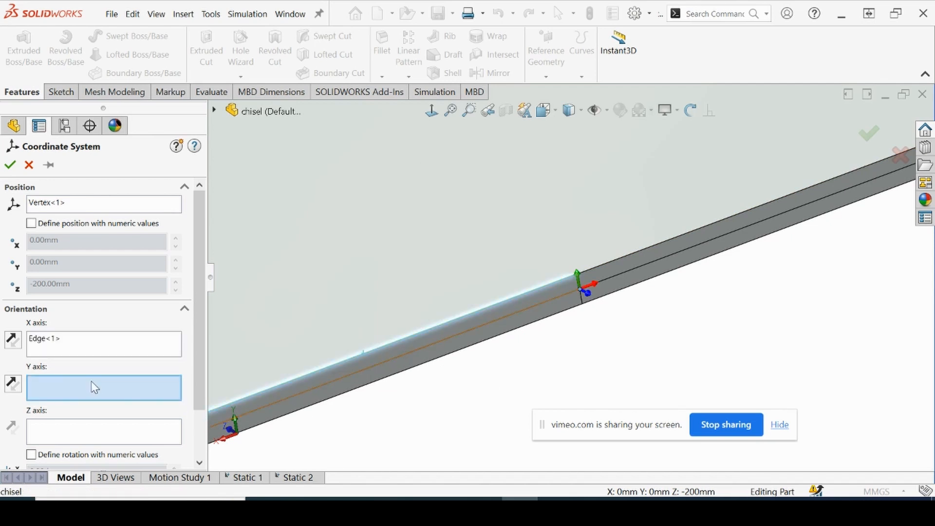
Align the coordinate system's Y axis with the short upper side edge of the tip face and create it
scroll(471, 397, up, 3)
scroll(346, 384, down, 3)
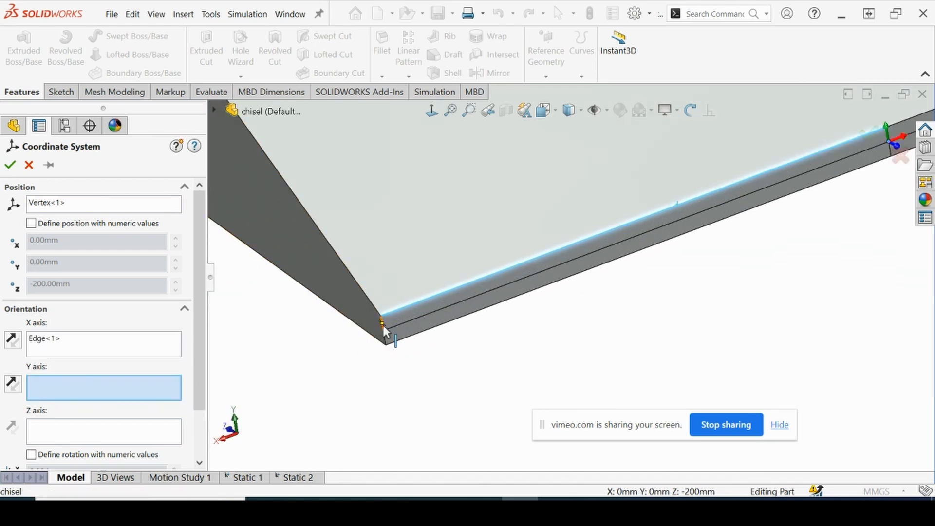
scroll(402, 318, down, 2)
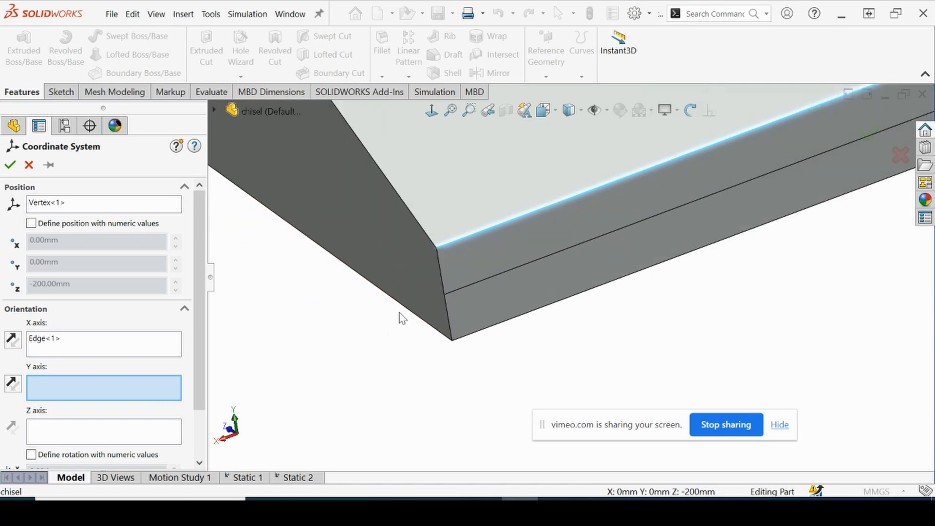
click(440, 266)
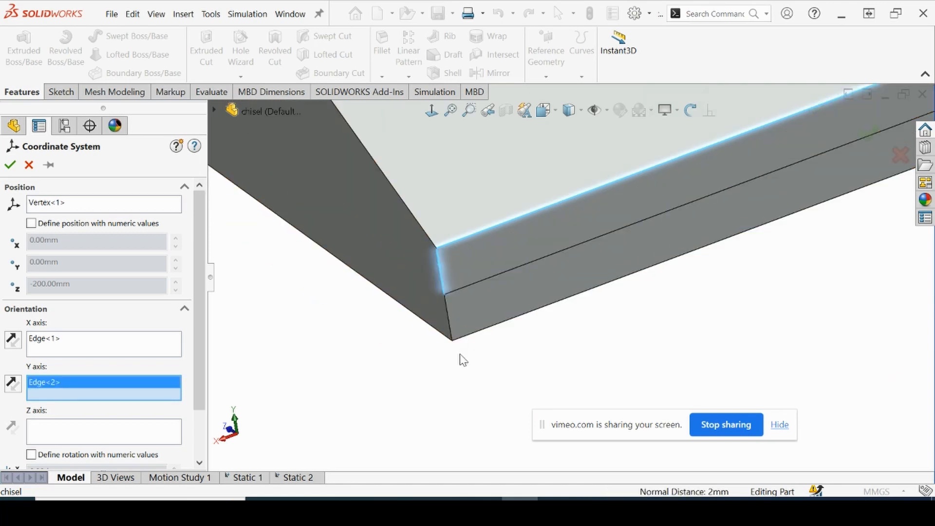
scroll(462, 361, up, 3)
scroll(740, 220, down, 3)
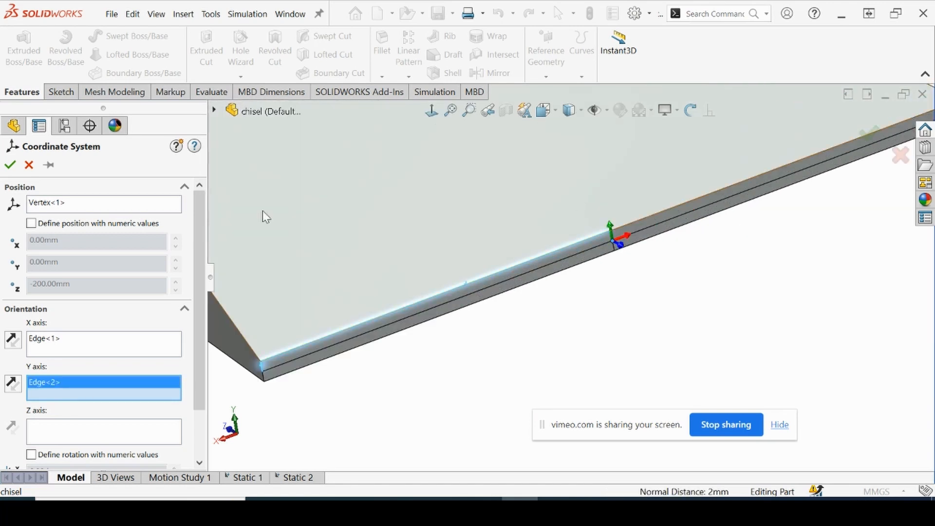
click(11, 166)
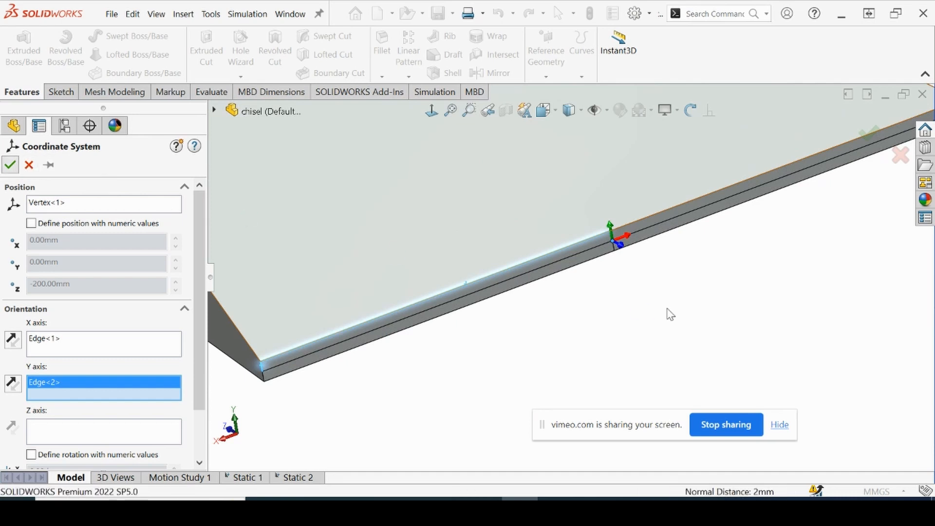
scroll(568, 207, up, 3)
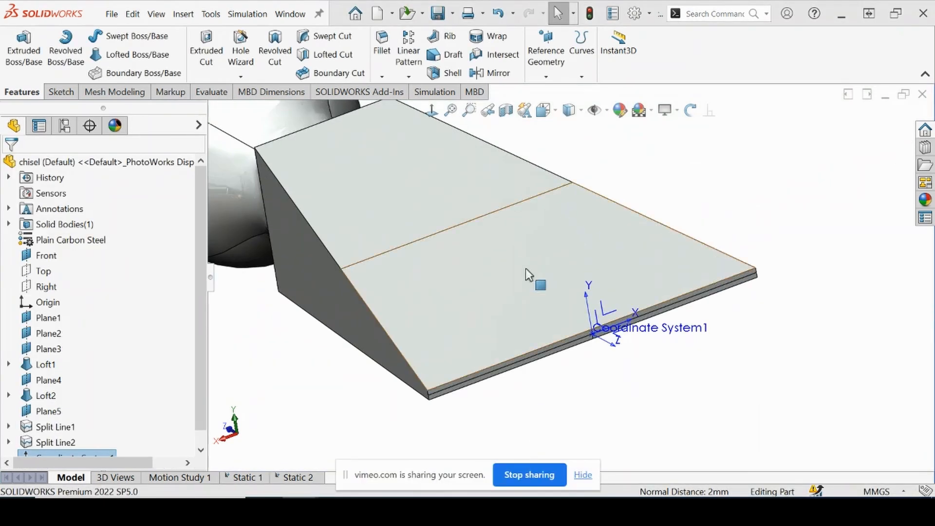
Suppress the 60,000 N force load in the Static 2 study
click(293, 478)
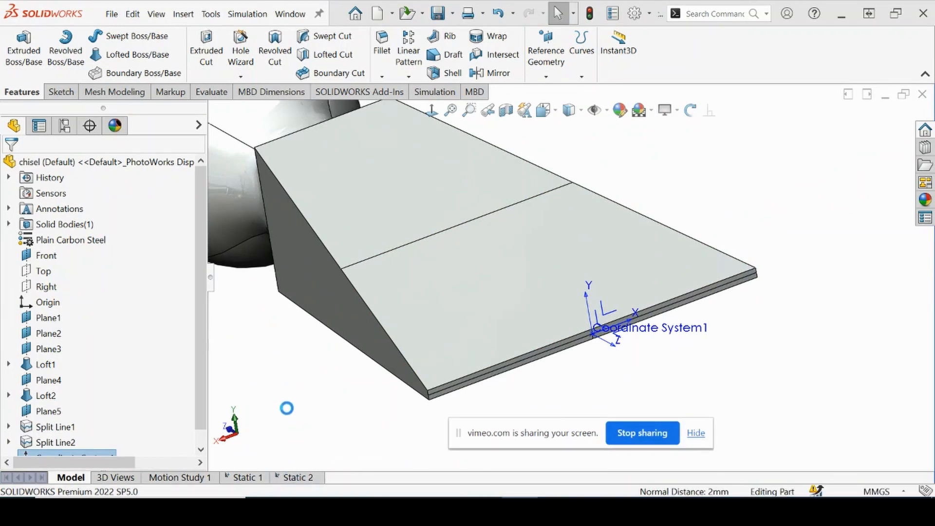
scroll(526, 294, up, 2)
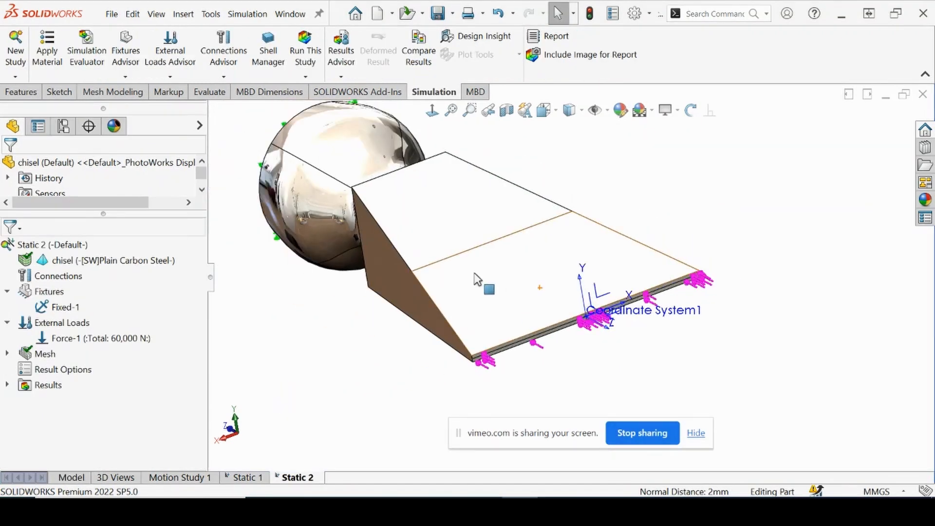
scroll(480, 297, down, 3)
scroll(378, 234, up, 2)
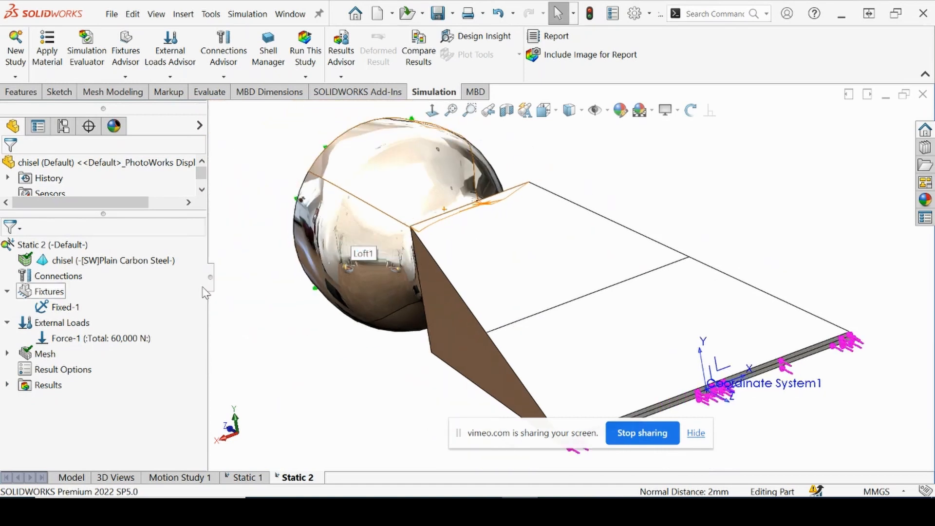
right_click(79, 341)
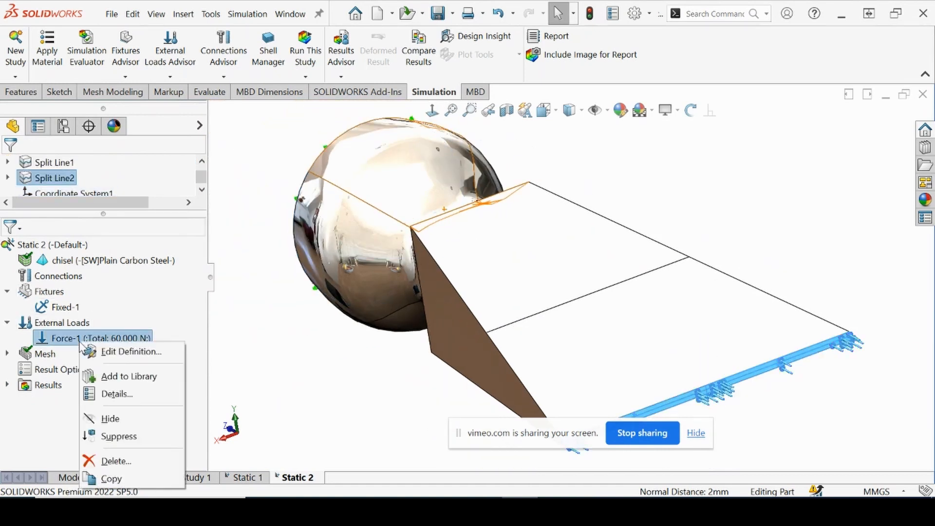
click(110, 436)
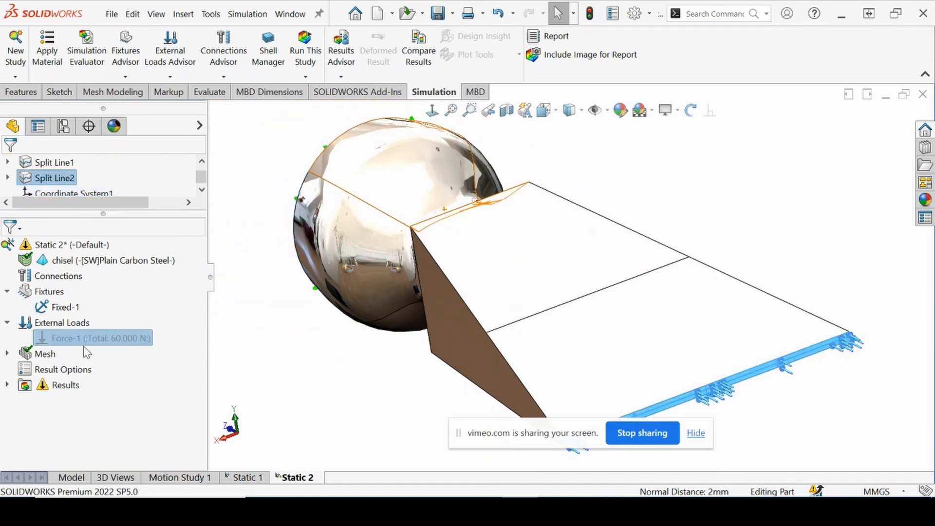
Start a new force load in Static 2 and apply it normal to all four split faces of the chisel tip
right_click(57, 323)
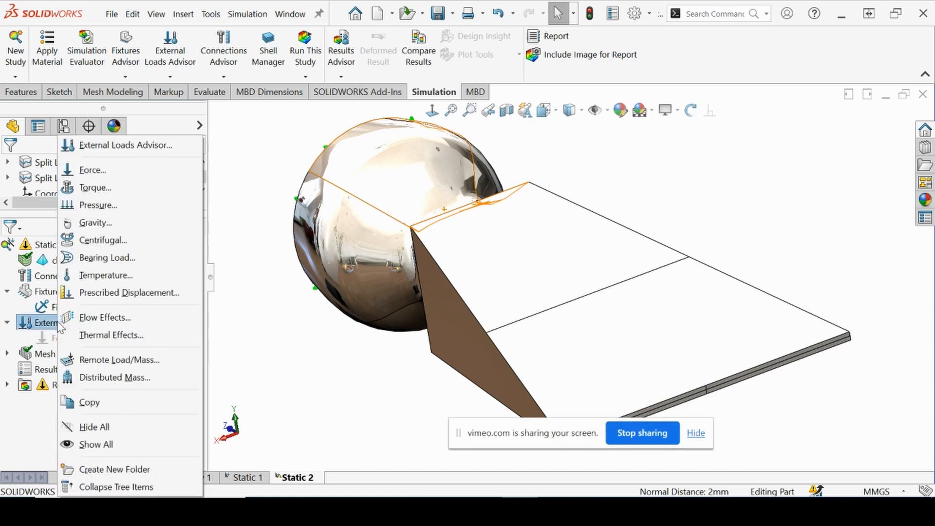
click(95, 172)
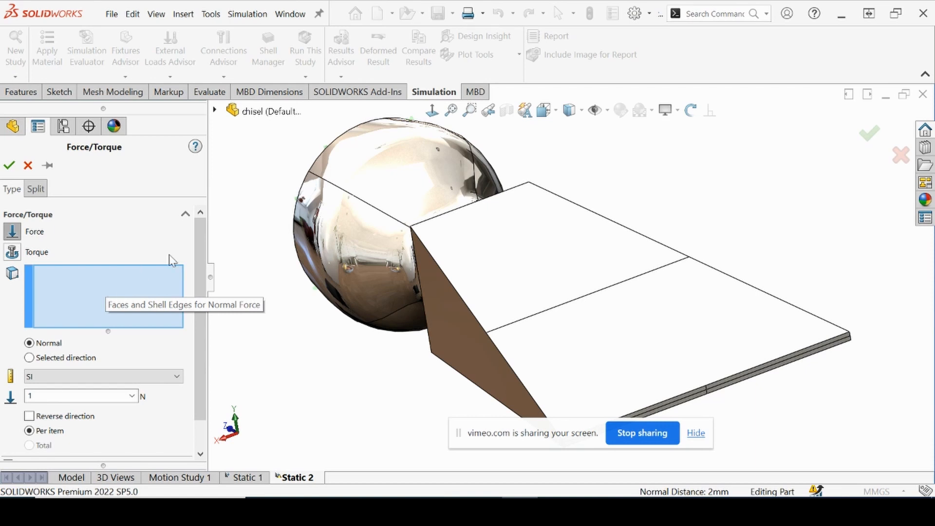
key(f)
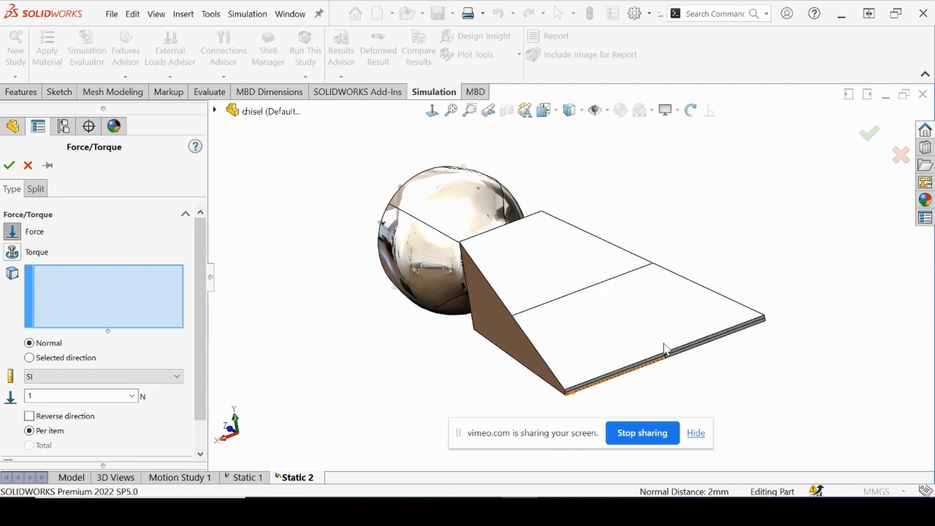
scroll(665, 350, down, 6)
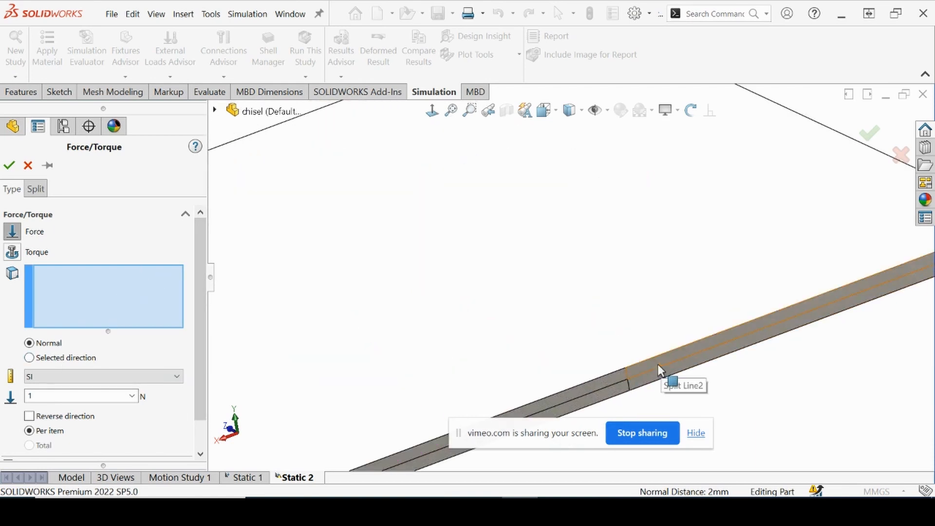
click(663, 374)
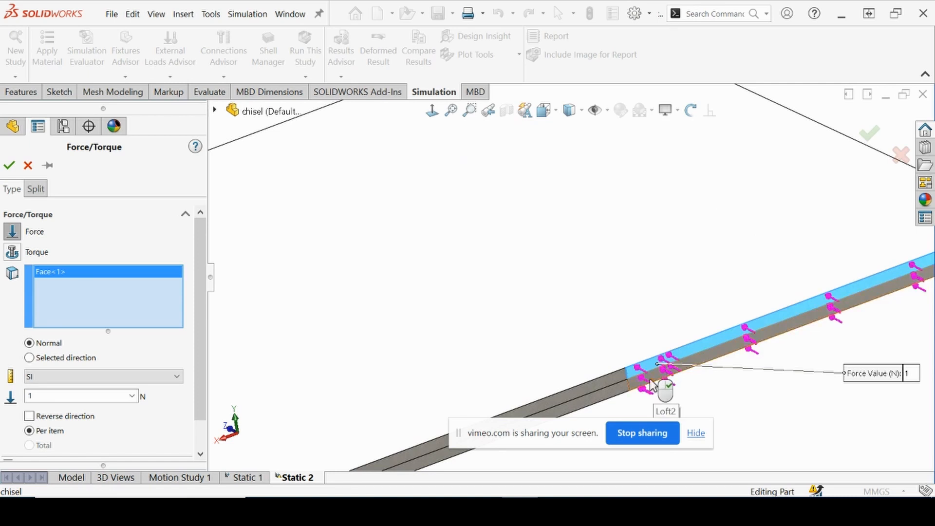
click(652, 385)
scroll(653, 385, up, 4)
scroll(653, 384, down, 3)
scroll(535, 279, down, 3)
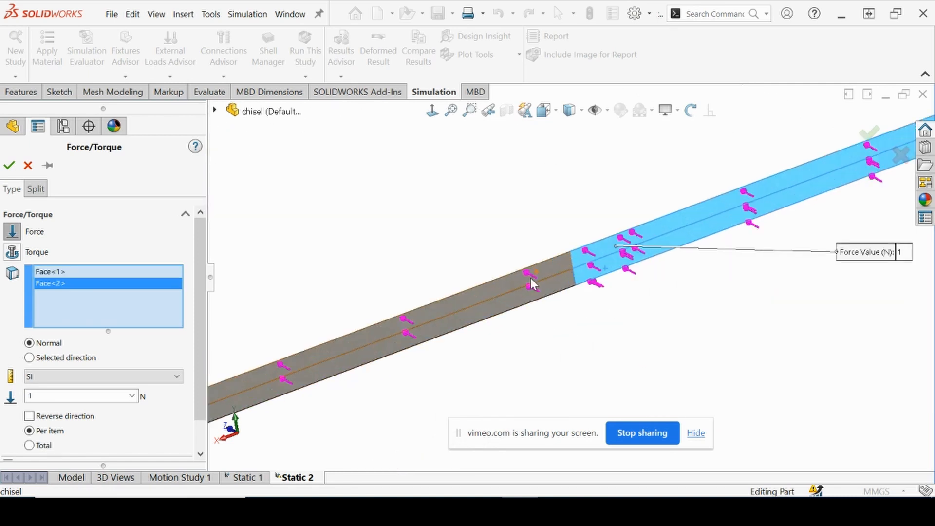
click(535, 280)
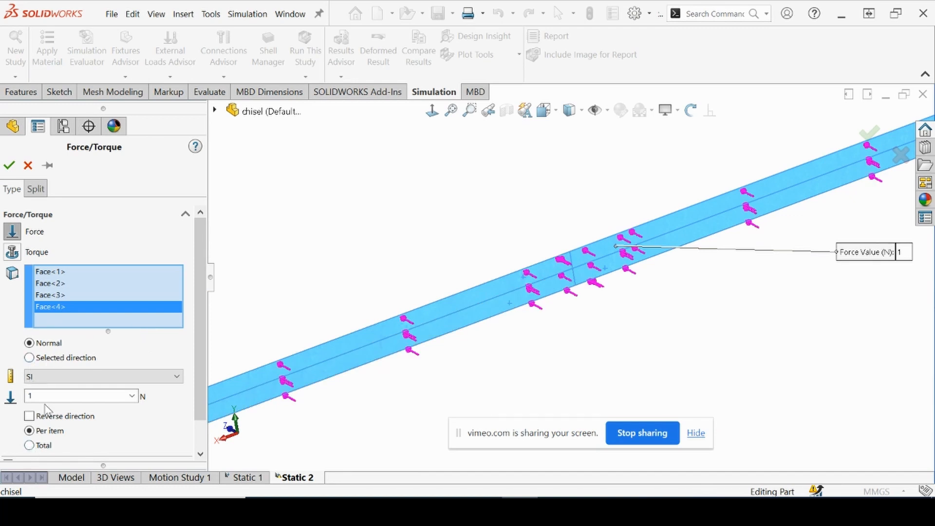
Set the force to a total of 60000 N across the selected tip faces
click(43, 445)
double_click(45, 396)
text(60000)
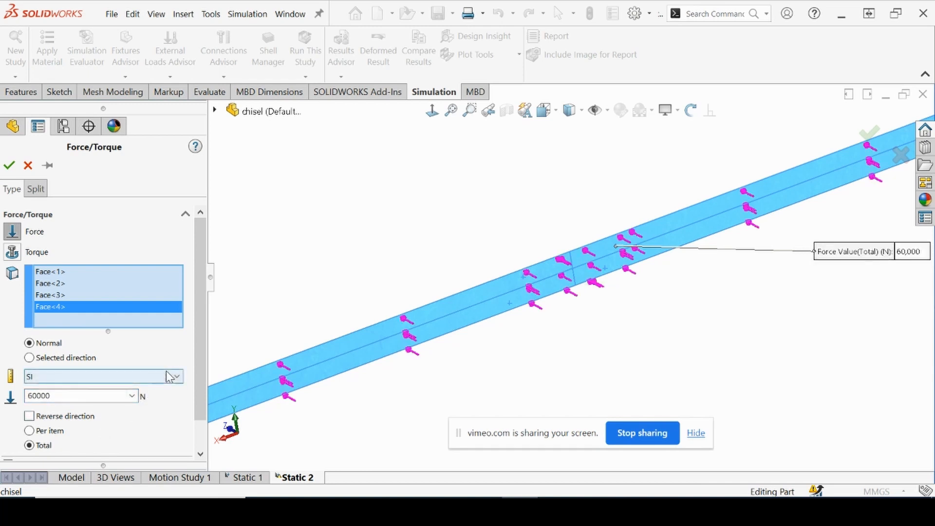
scroll(167, 374, down, 2)
click(132, 396)
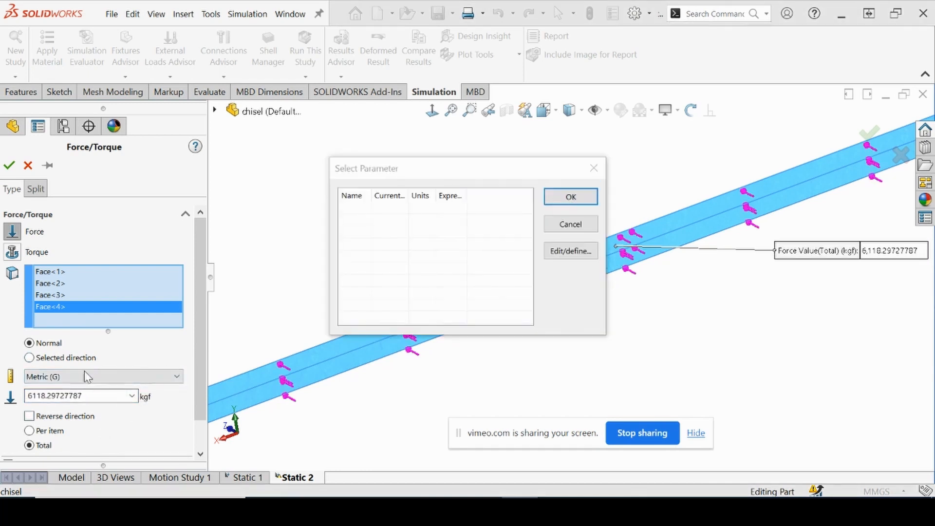
click(570, 222)
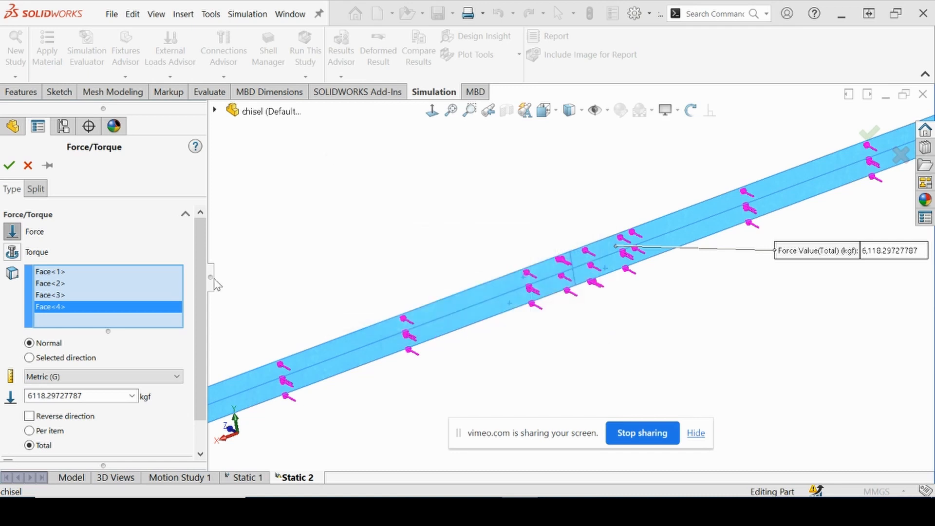
click(49, 377)
click(46, 388)
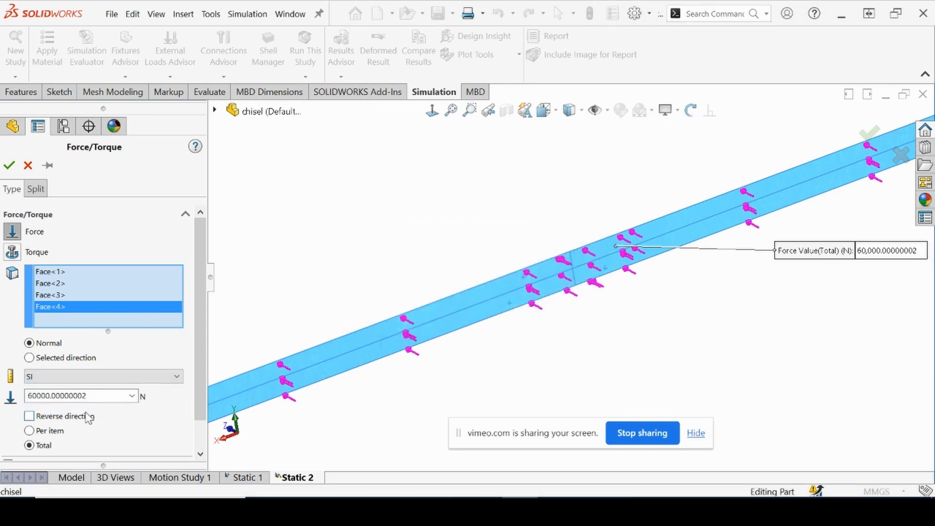
Enable nonuniform distribution for the force and reference it to Coordinate System1
drag(198, 345, 195, 375)
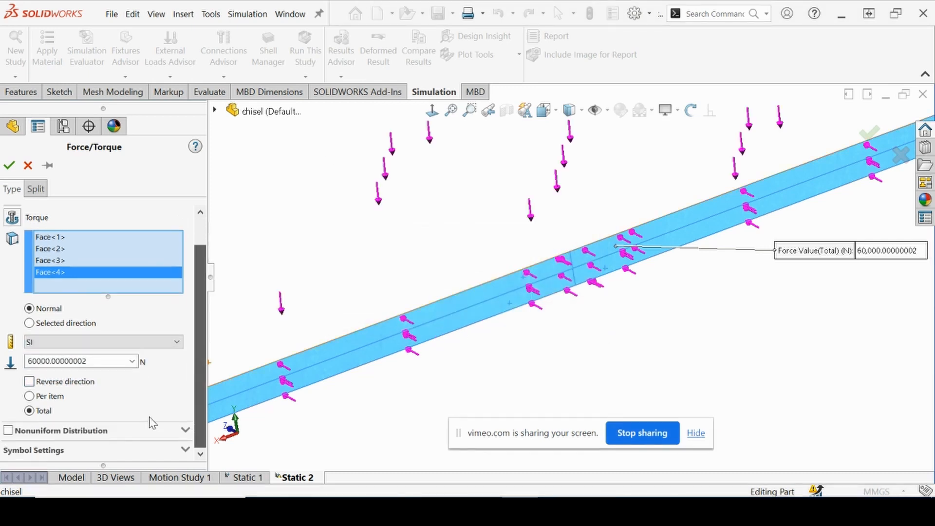
click(9, 432)
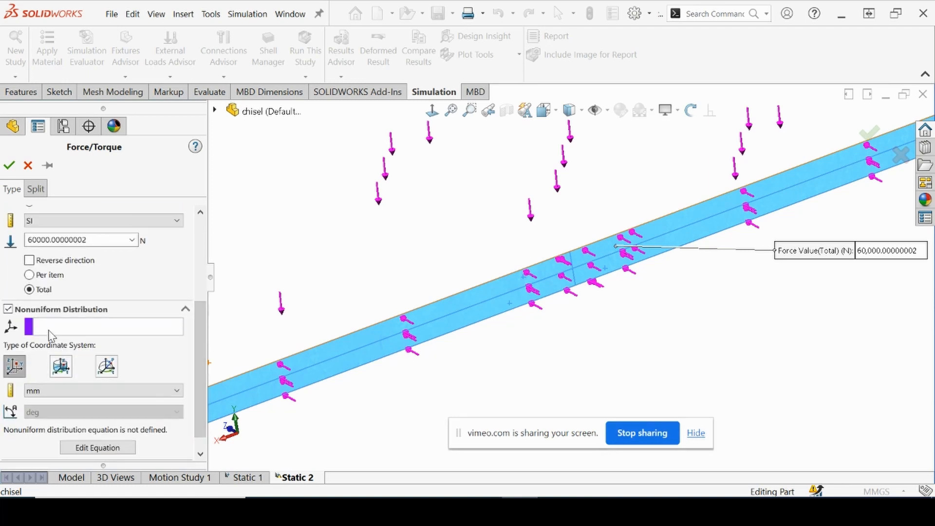
click(215, 111)
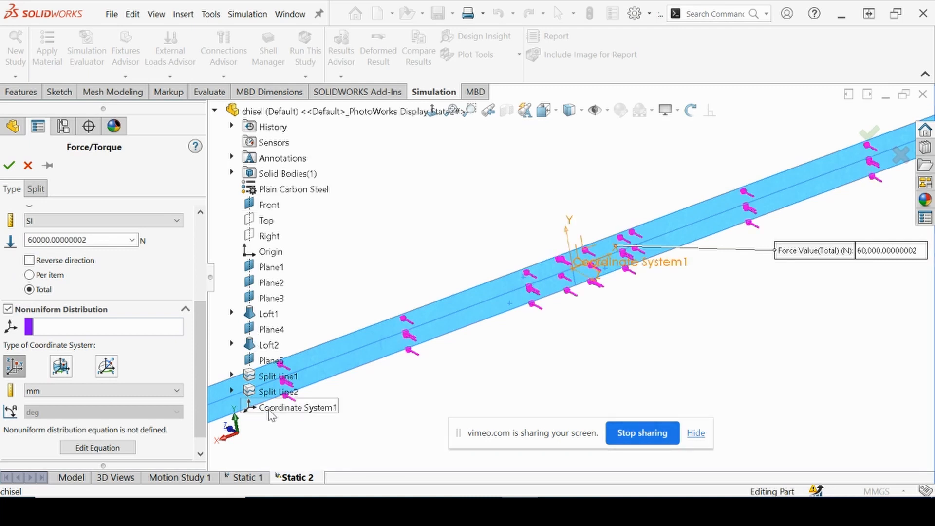
click(50, 331)
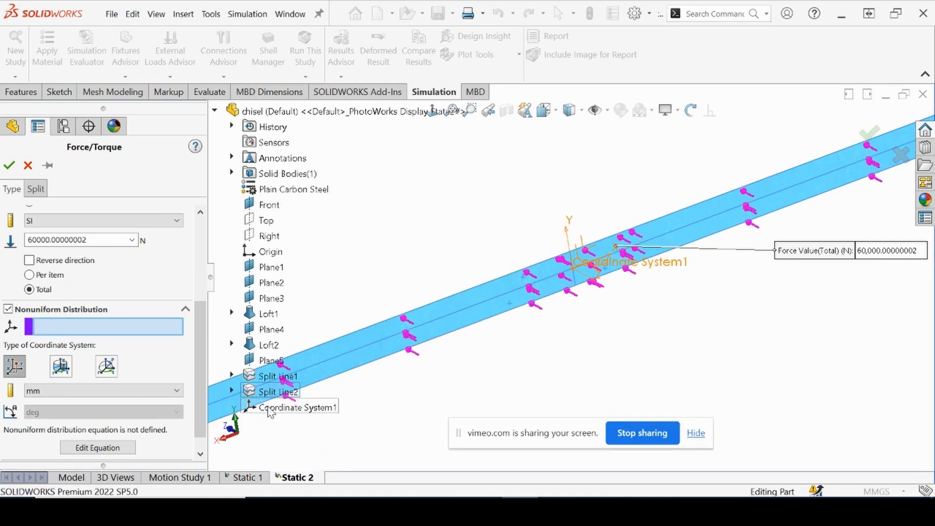
click(222, 400)
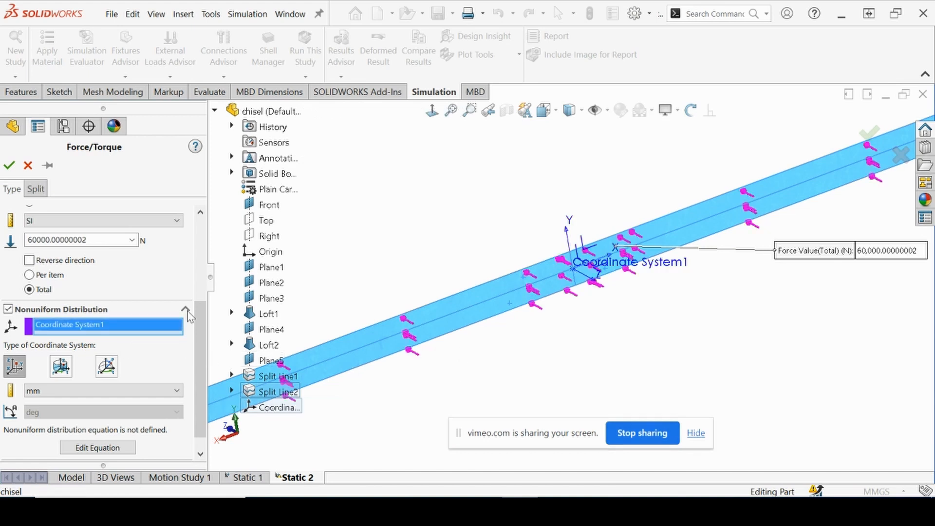
Replace the default Cartesian distribution equation with the copied equation 1+0*X+0*Y+0*XY-0.000177*X^2+0*Y^2
click(81, 449)
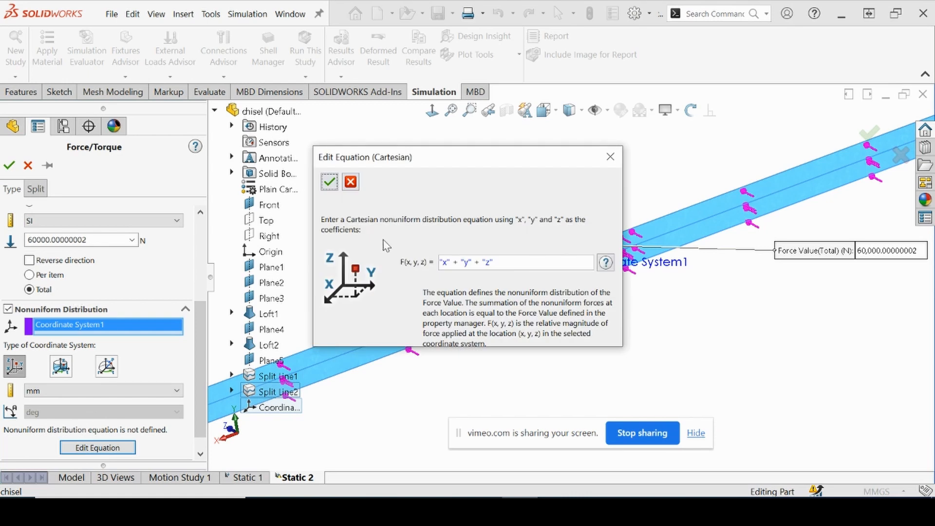
click(515, 266)
drag(512, 263, 419, 266)
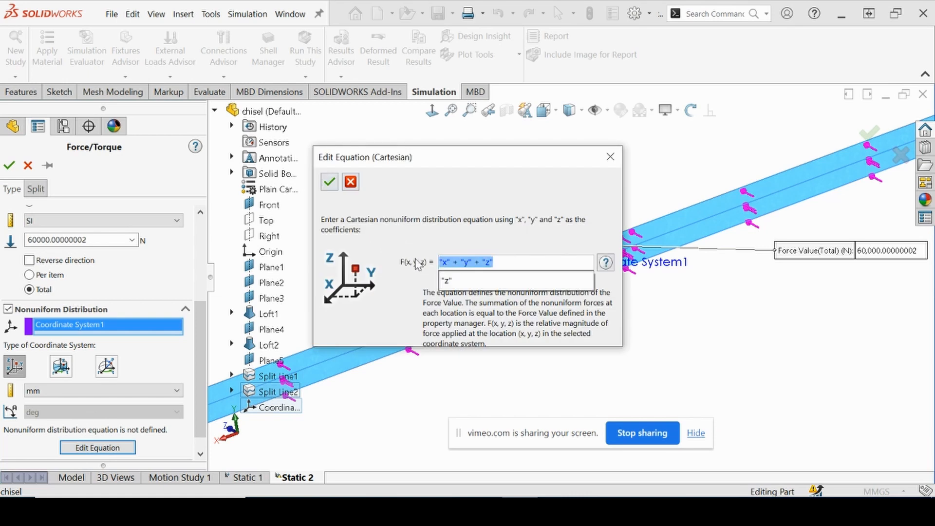
key(ctrl+v)
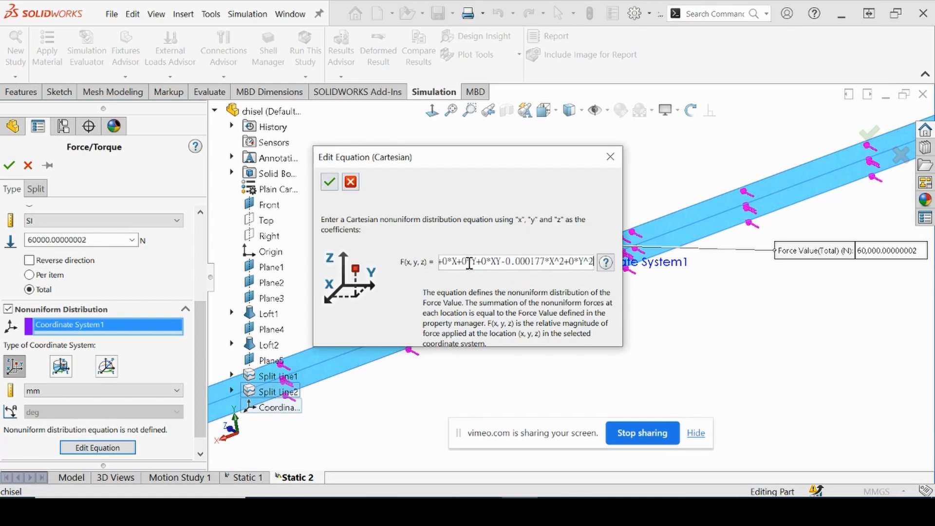
Replace the plain X and Y in the equation's linear terms with the built-in variables "x" and "y"
drag(481, 259, 412, 260)
click(466, 259)
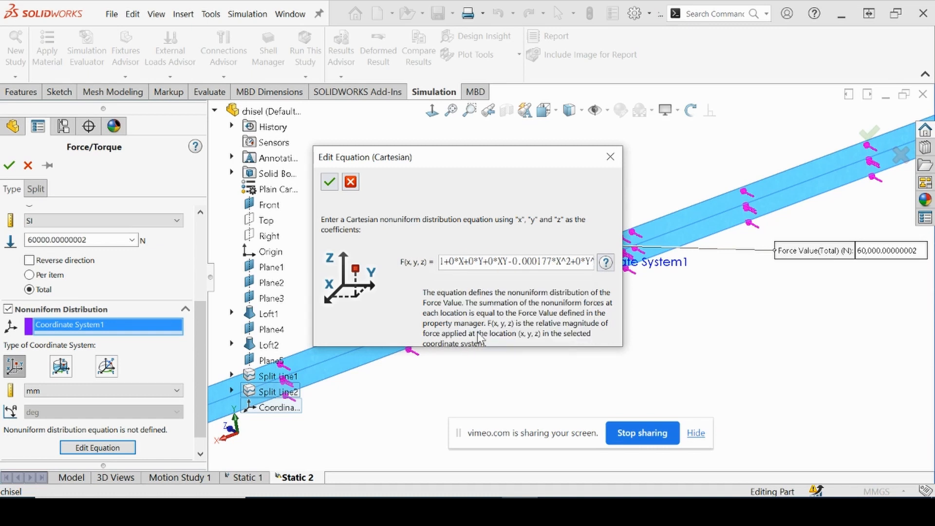
key(BackSpace)
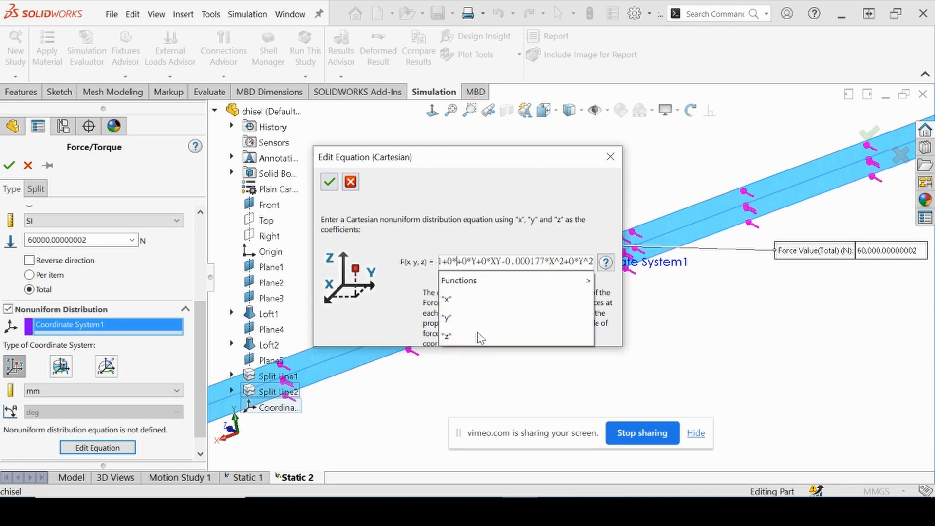
click(464, 298)
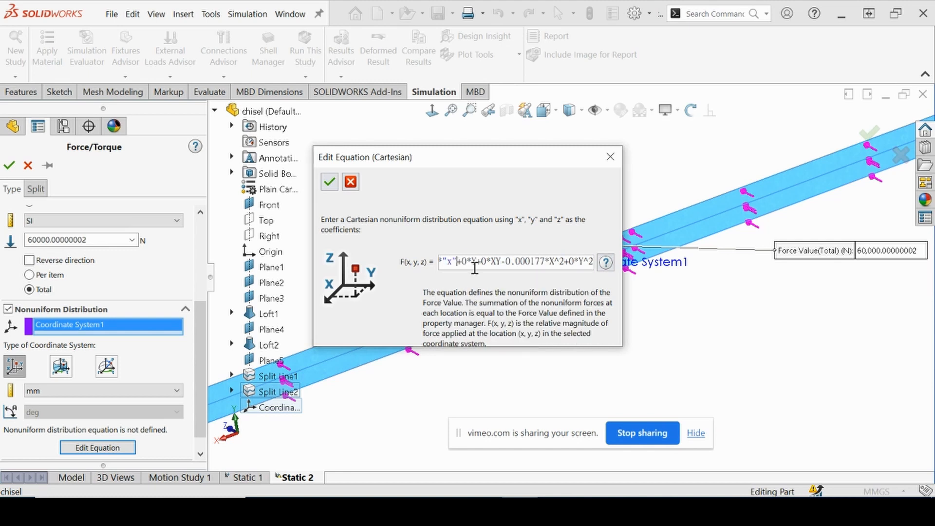
key(Right)
key(Right)
key(Right)
key(Right)
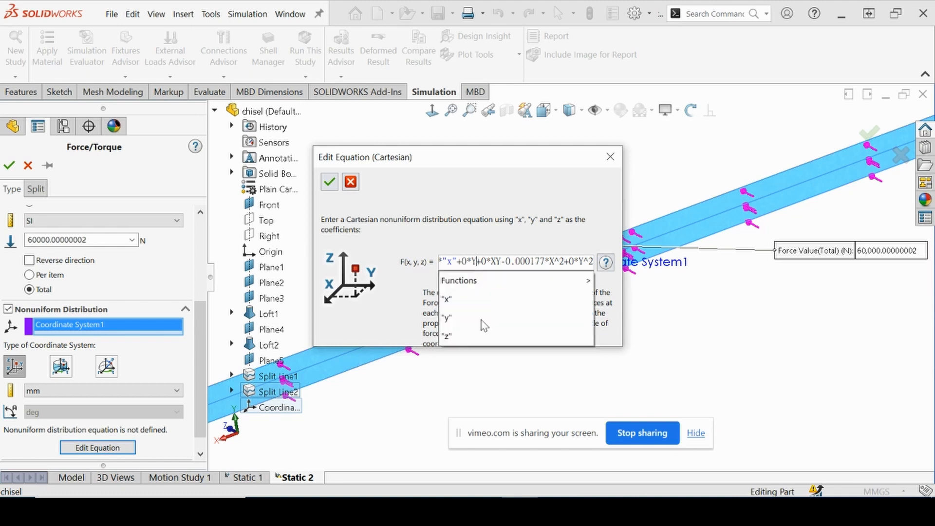
click(481, 319)
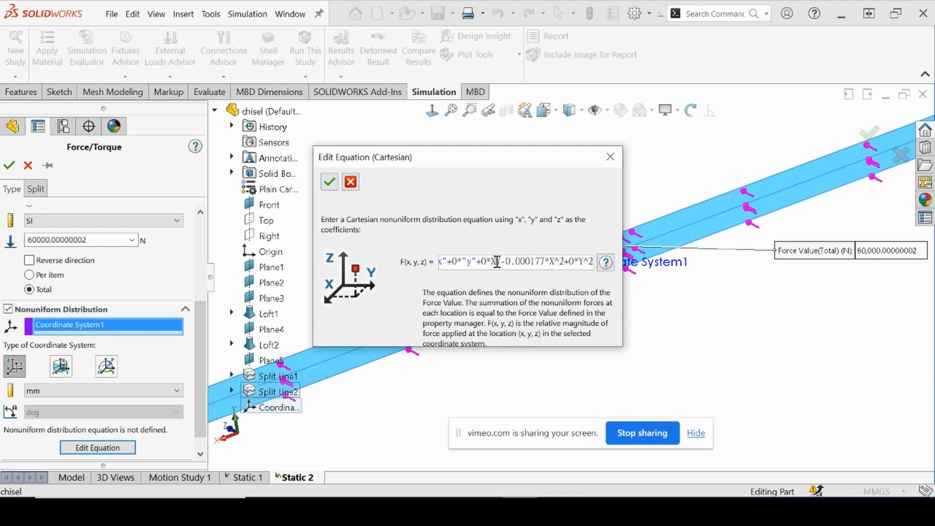
Rewrite the equation's XY cross term as the product "x"*"y" using the built-in variables
key(BackSpace)
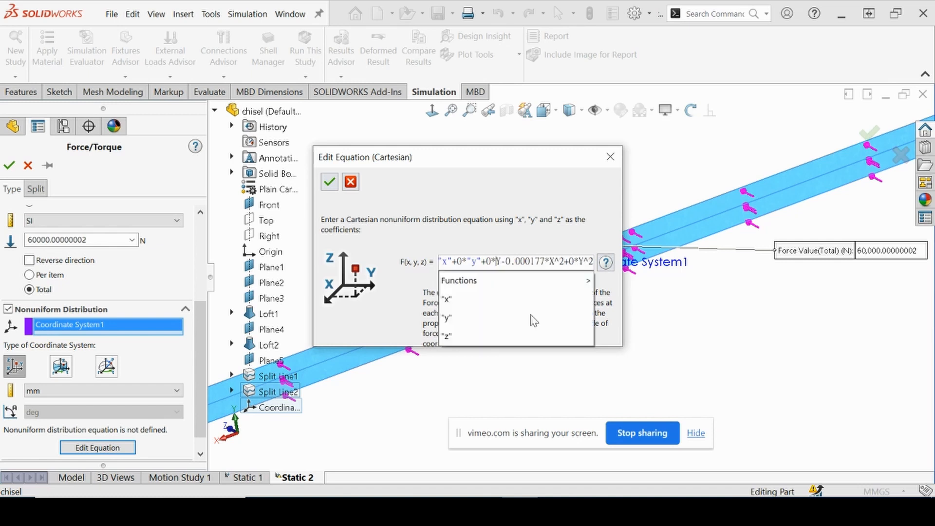
click(489, 303)
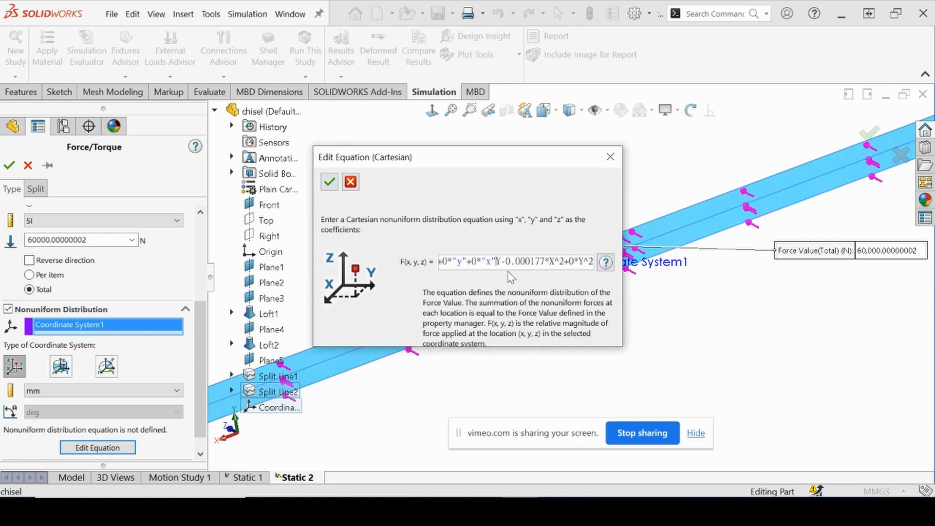
text(*)
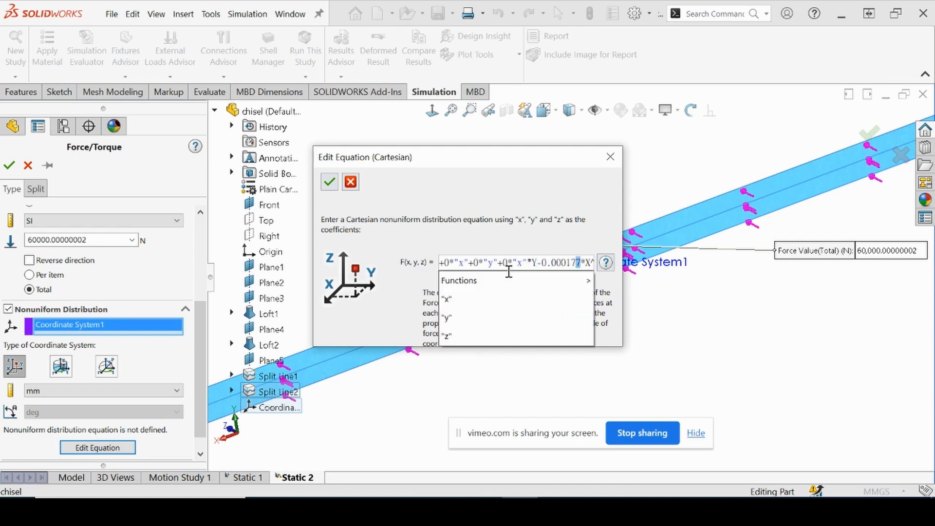
click(500, 262)
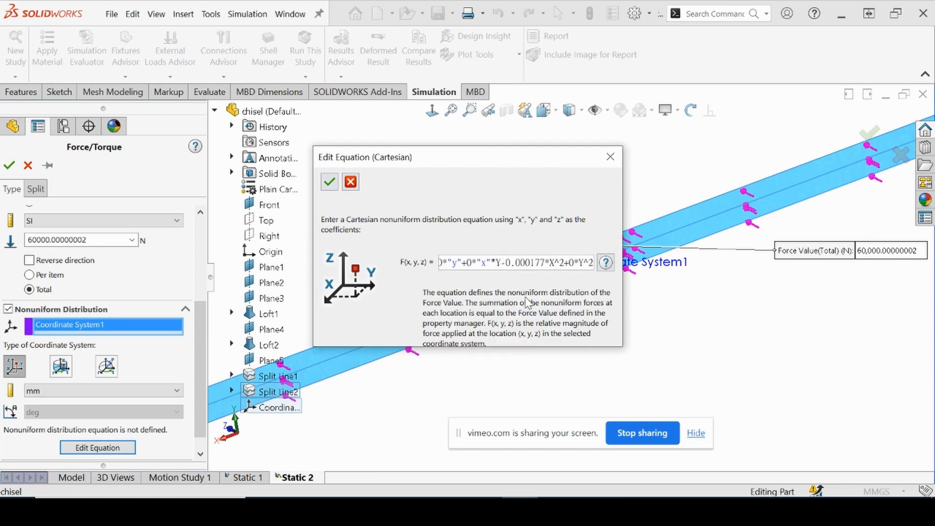
key(Delete)
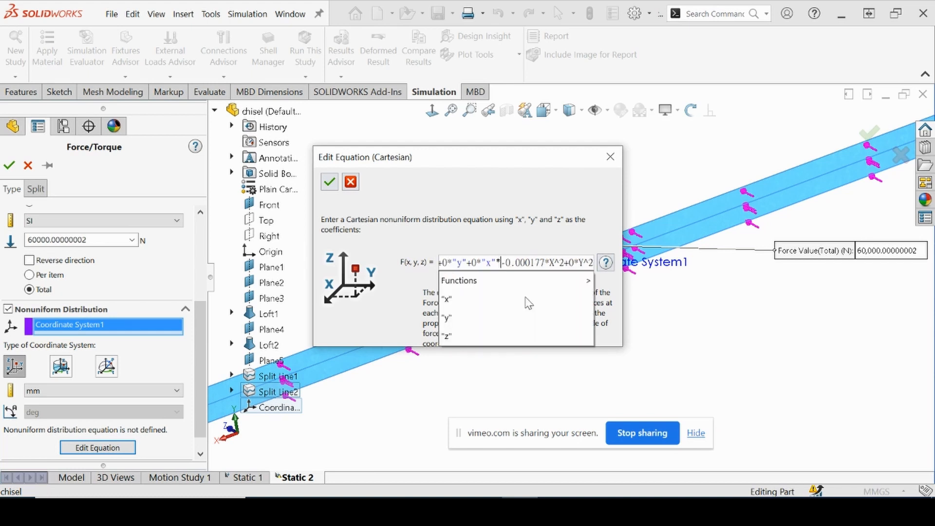
click(468, 317)
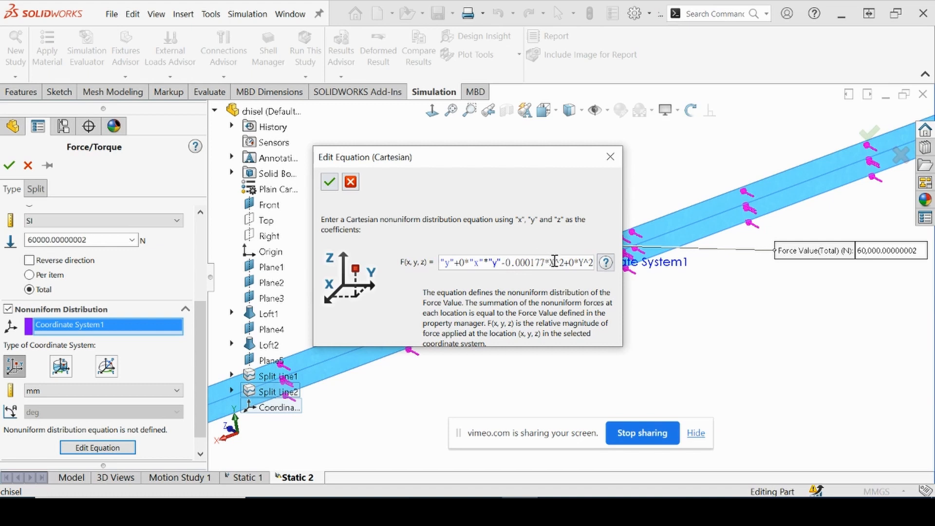
Replace X and Y in the squared terms with "x" and "y", giving -0.000177*"x"^2+0*"y"^2, and accept the equation
key(Delete)
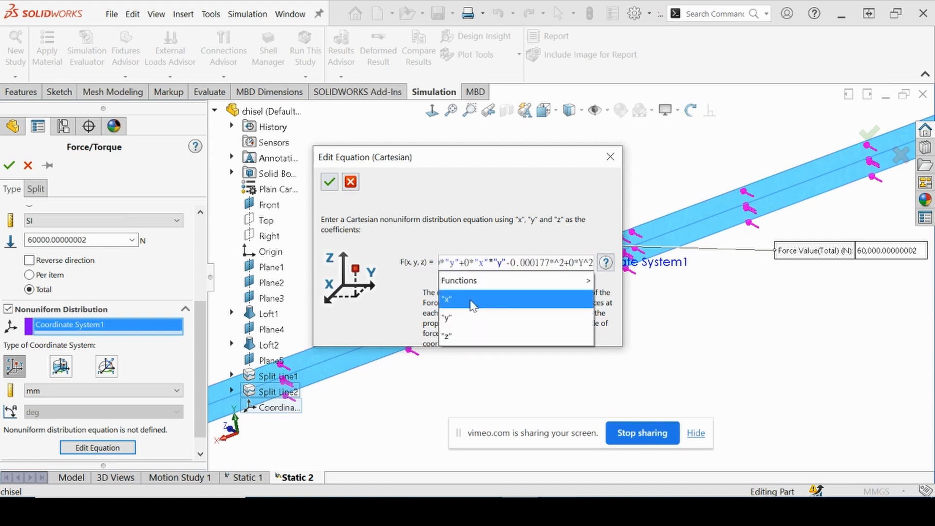
click(490, 295)
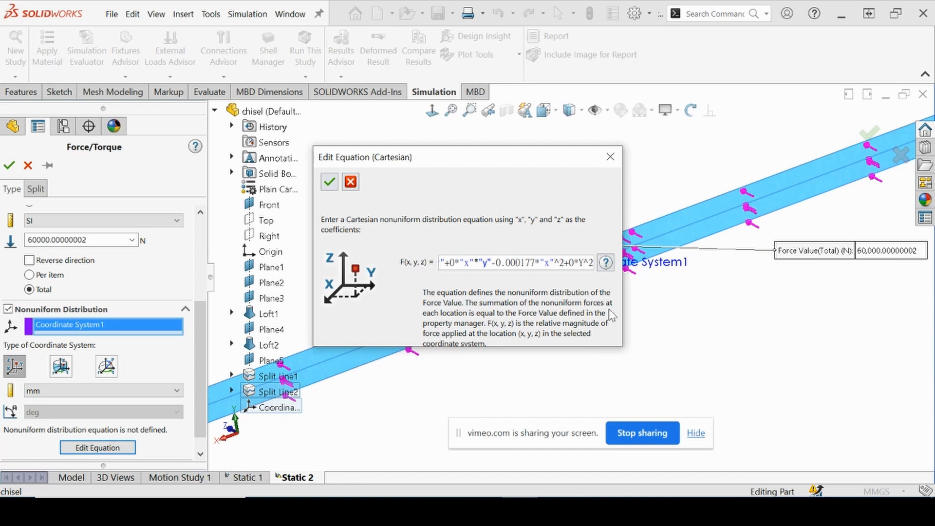
key(Delete)
click(469, 315)
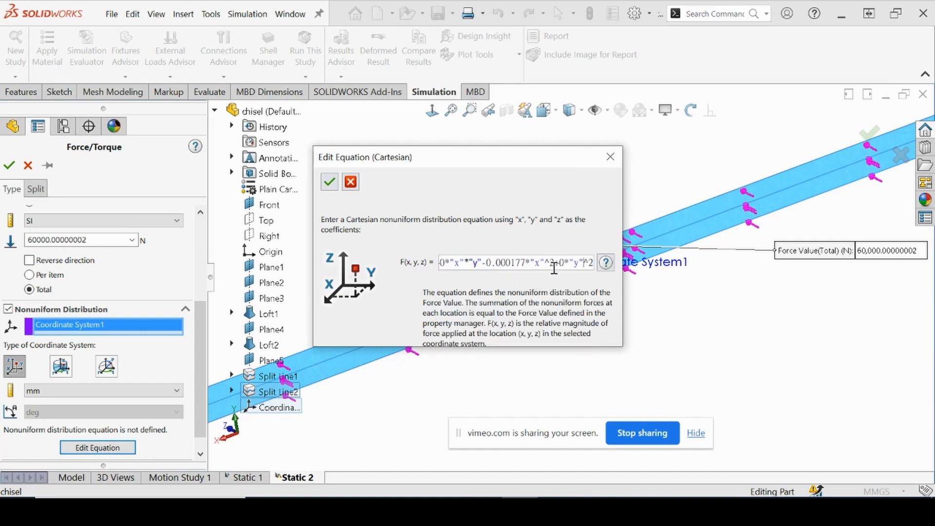
drag(564, 264, 593, 264)
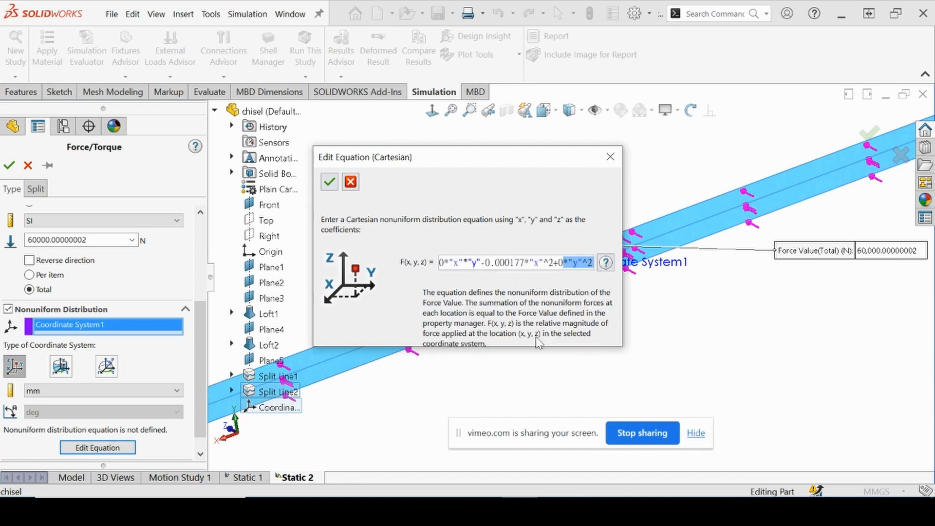
click(327, 185)
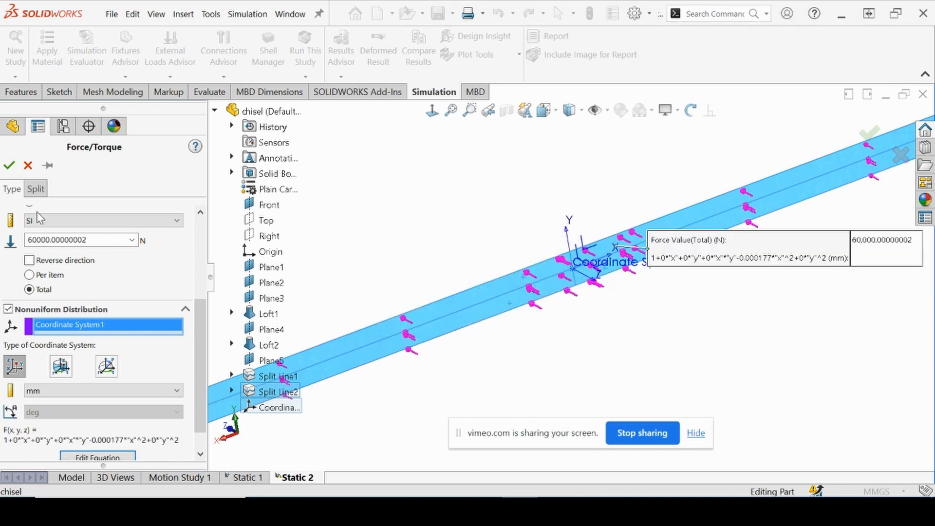
Accept the nonuniform 60000 N force definition and run the Static 2 study
click(9, 165)
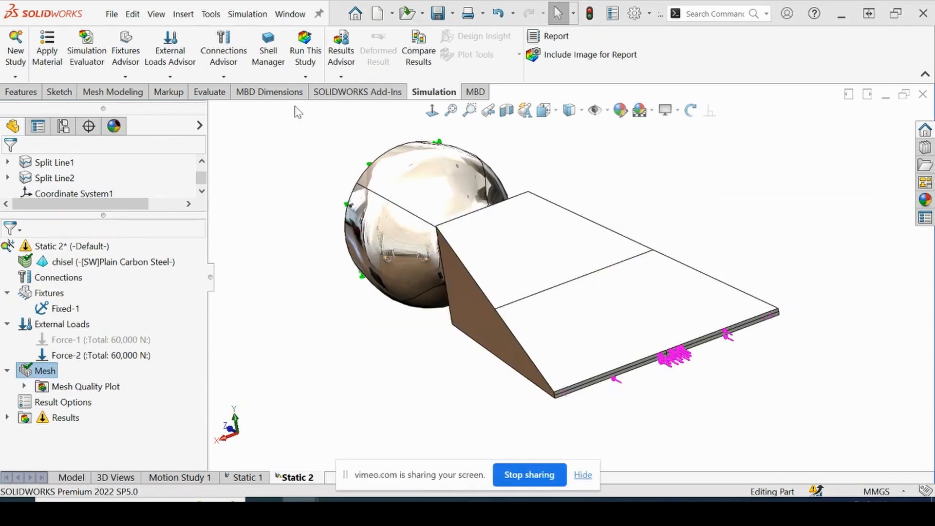
click(305, 54)
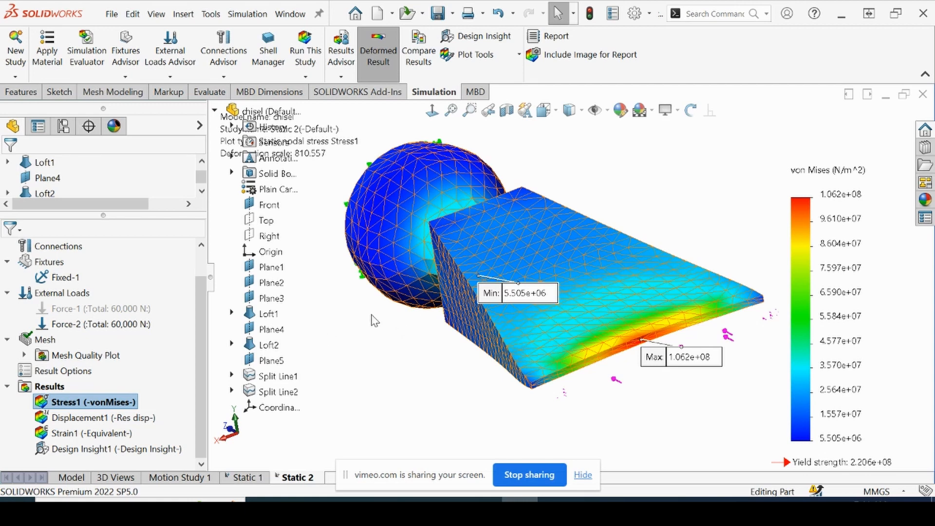
Examine the von Mises stress plot around the chisel tip, placing the Max label clear of the tip and dismissing the save reminder
middle_drag(399, 336, 463, 298)
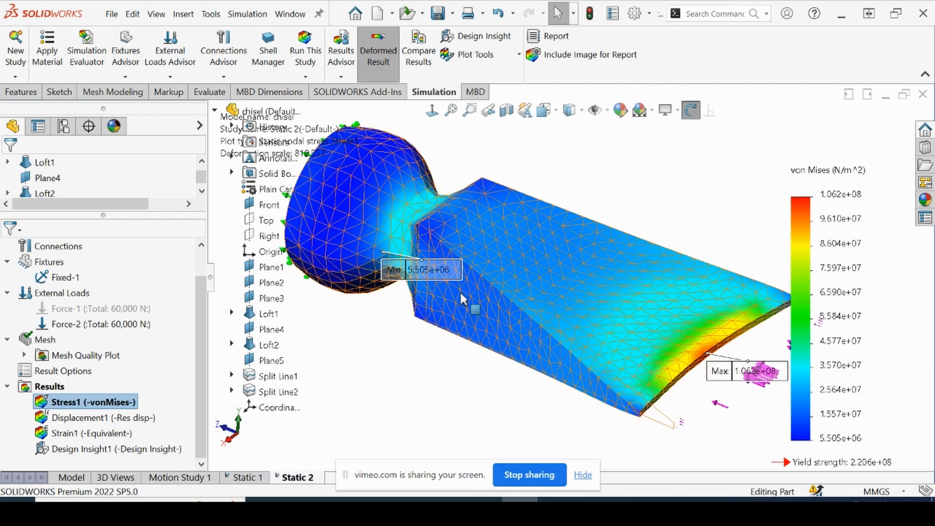
scroll(462, 299, up, 3)
scroll(688, 346, down, 1)
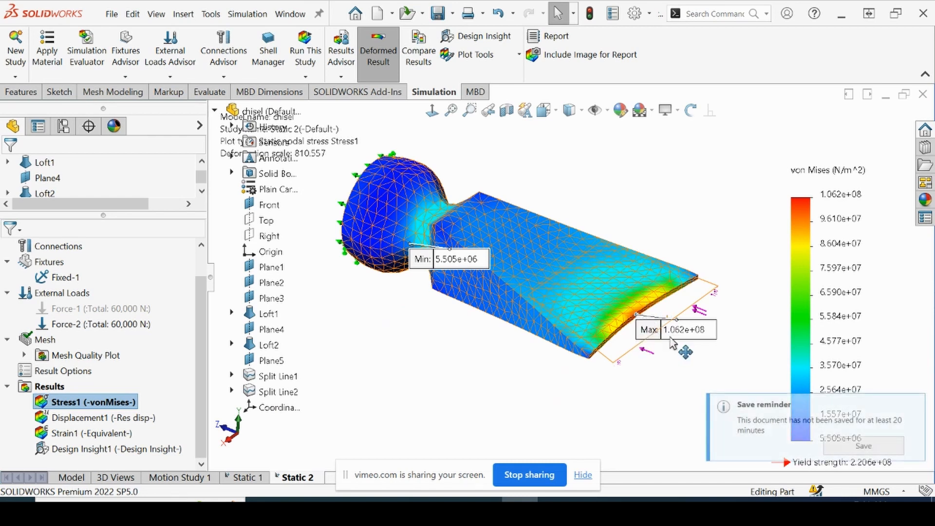
scroll(672, 341, down, 3)
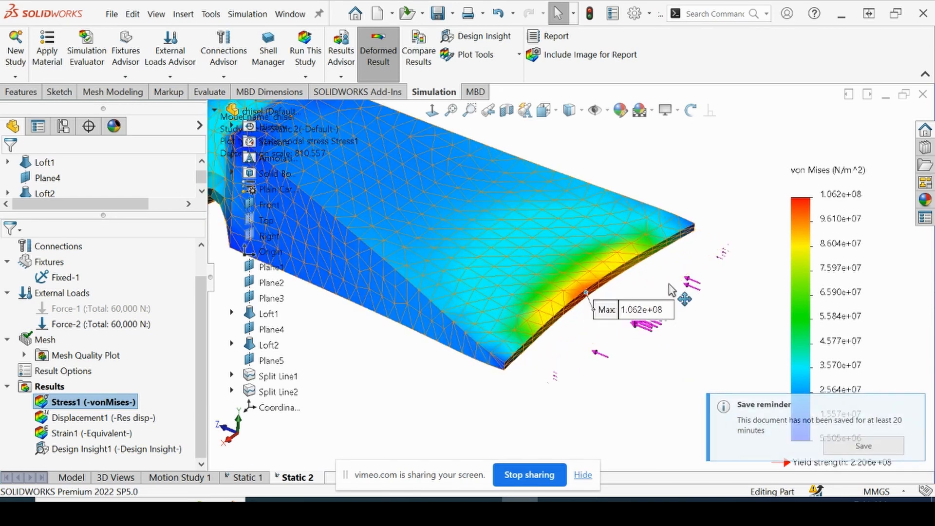
drag(672, 291, 730, 156)
scroll(710, 264, up, 1)
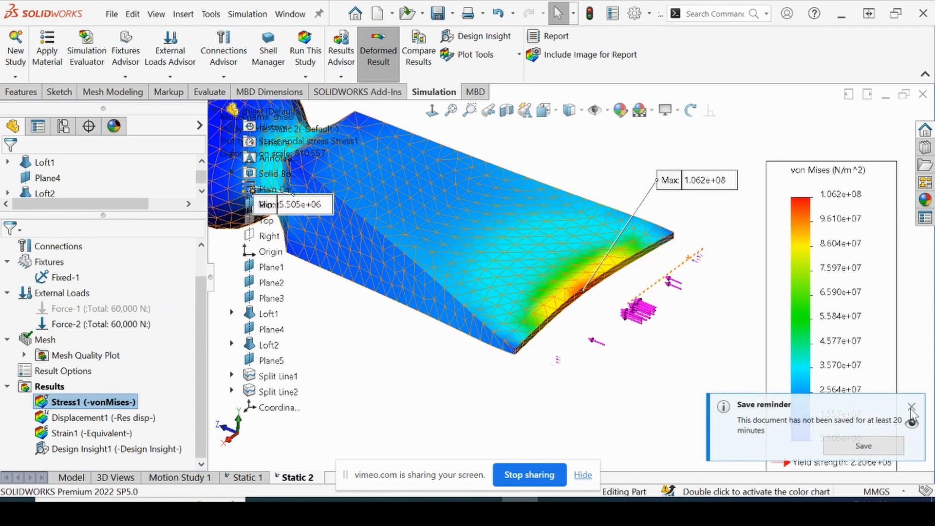
click(911, 407)
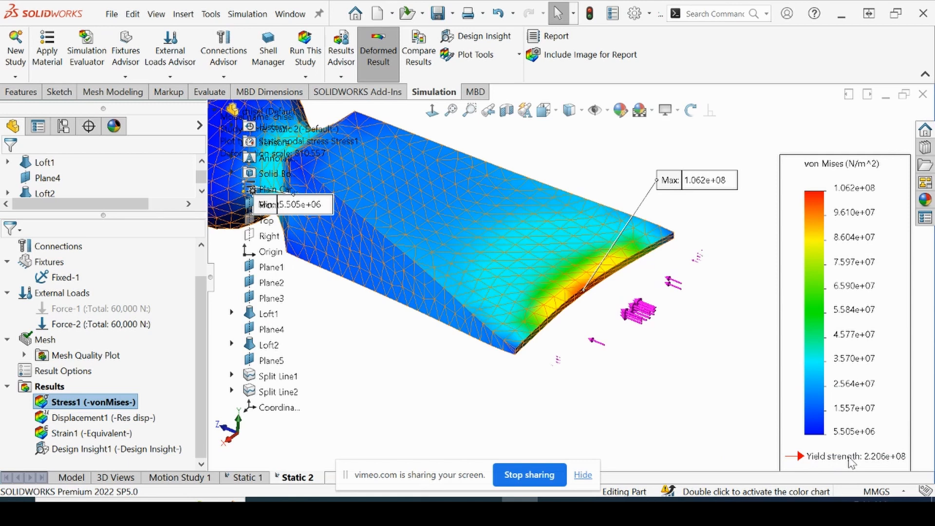
scroll(640, 284, up, 3)
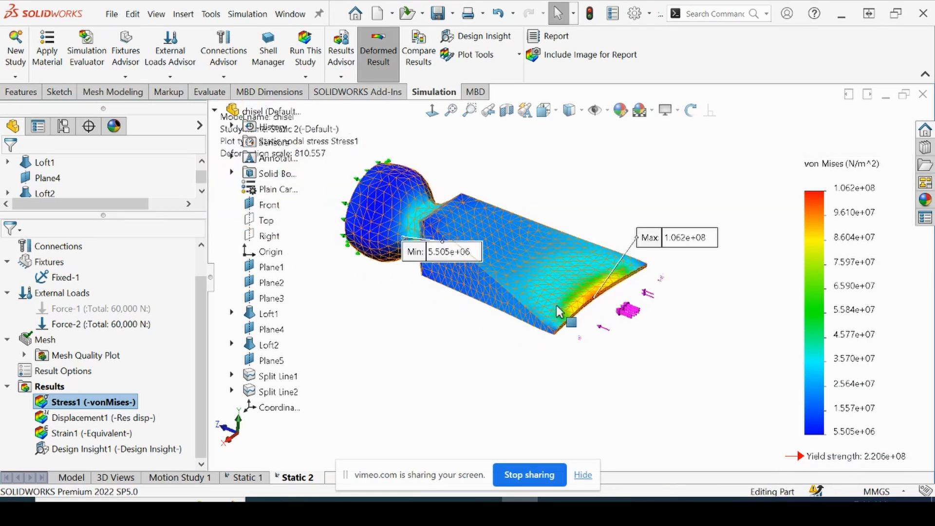
Inspect the deformed stress plot of the whole chisel from the side, the underside and the fixed end
scroll(598, 286, down, 2)
scroll(598, 286, down, 1)
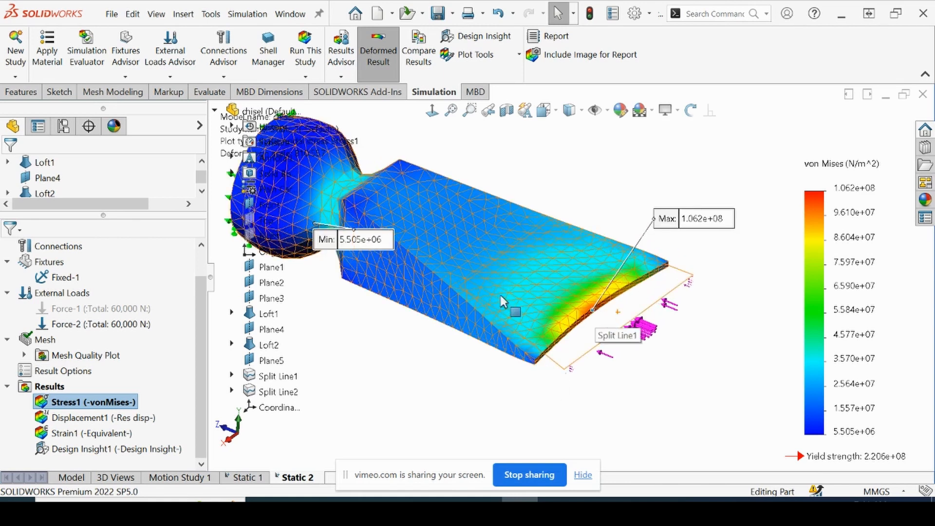
middle_drag(609, 331, 441, 285)
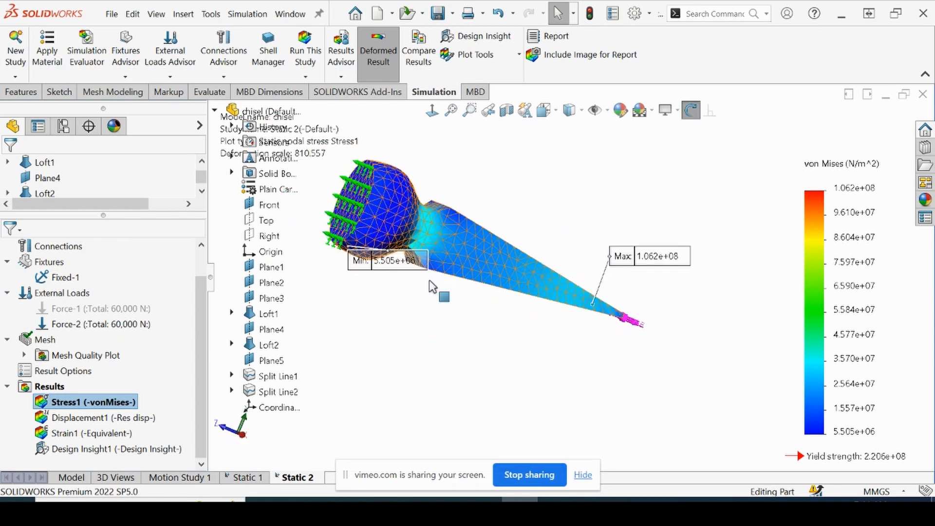
scroll(396, 268, down, 2)
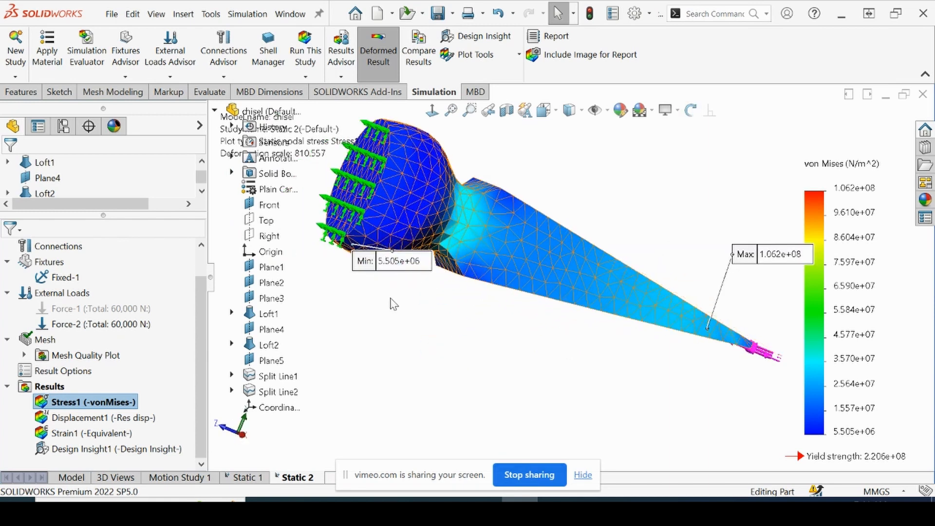
middle_drag(408, 237, 423, 190)
middle_drag(415, 211, 449, 209)
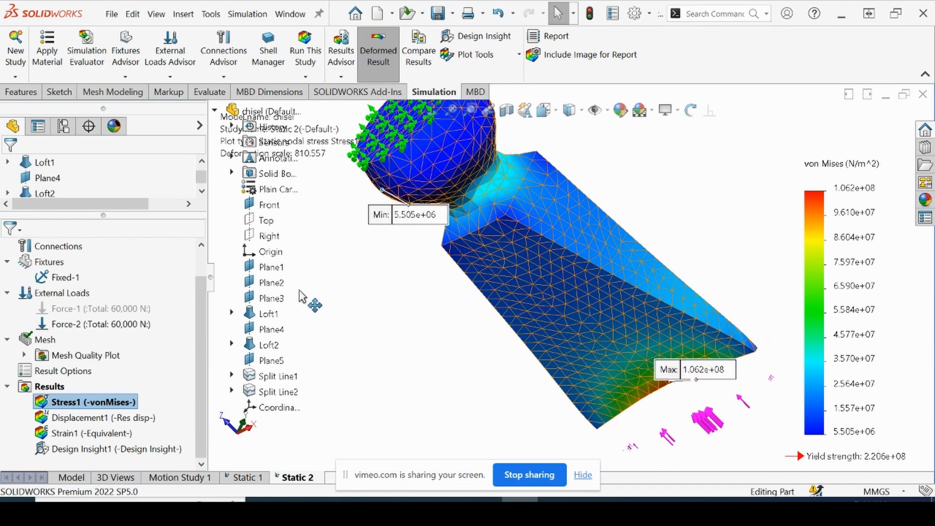
scroll(450, 315, up, 3)
middle_drag(449, 316, 370, 351)
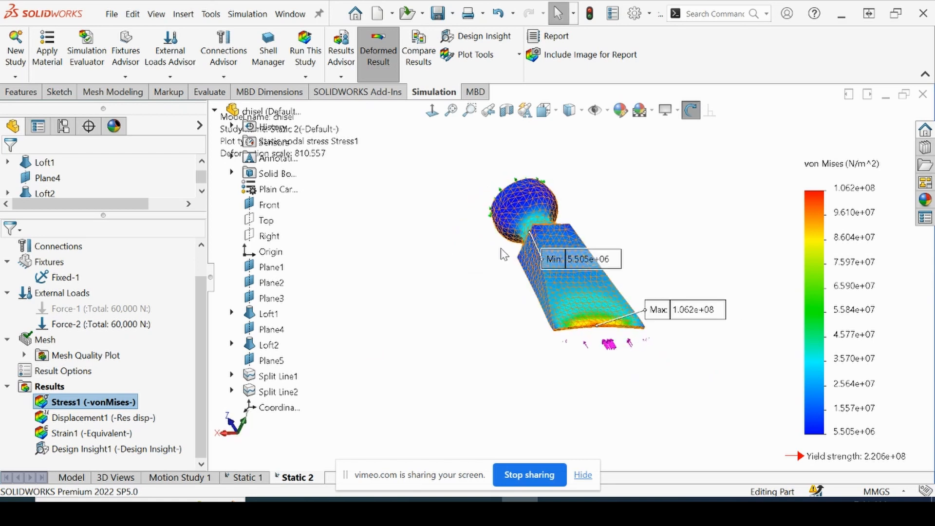
scroll(553, 233, down, 3)
middle_drag(553, 232, 584, 346)
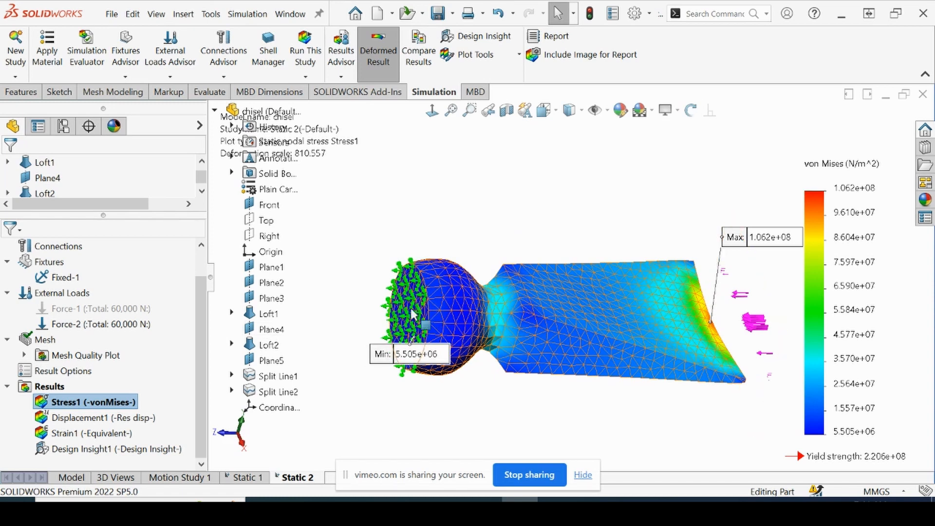
List the reaction force on the fixed end face of the chisel and close the result force listing
right_click(68, 385)
click(98, 328)
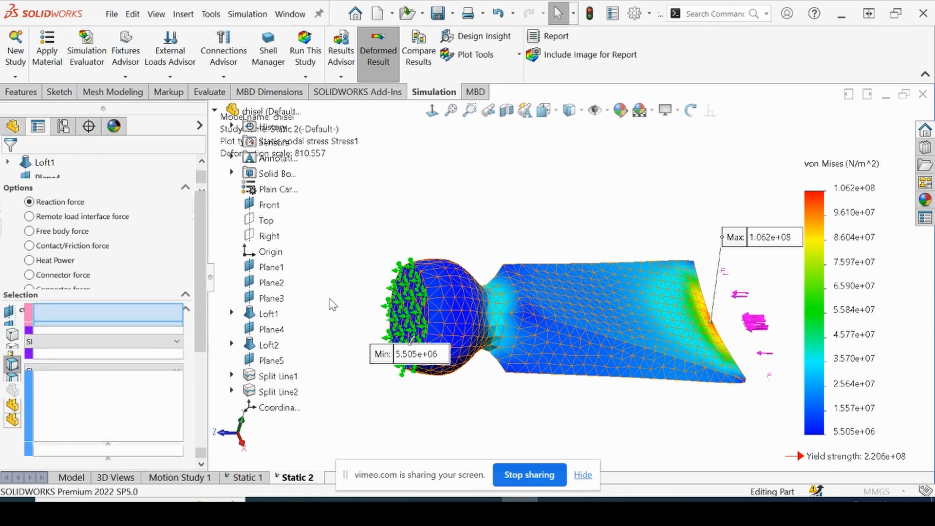
click(414, 307)
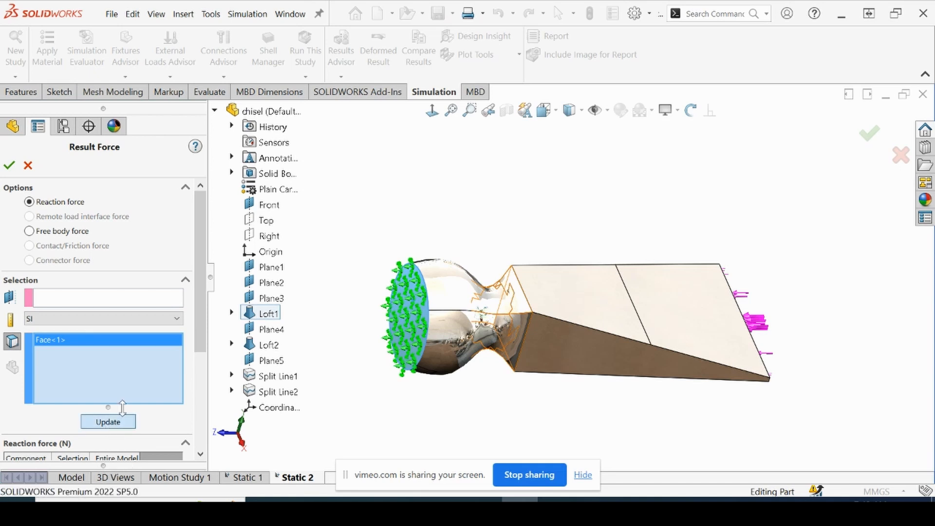
click(108, 422)
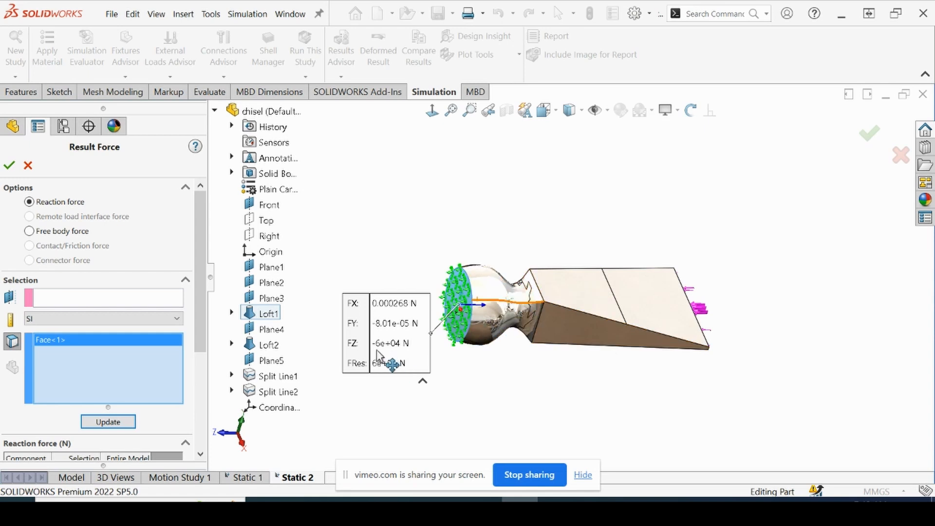
click(9, 166)
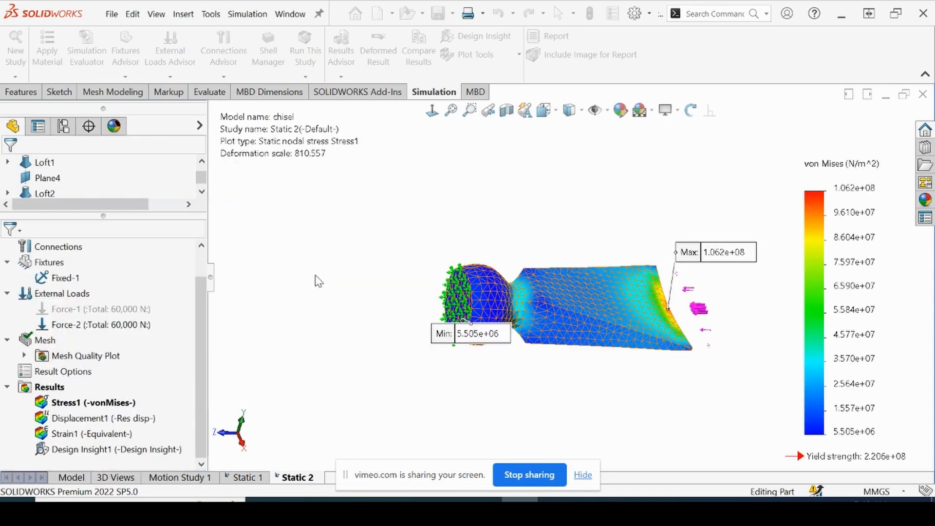
Create a Design Insight plot for Static 2 and examine the load path between the tip and the fixed end
right_click(40, 394)
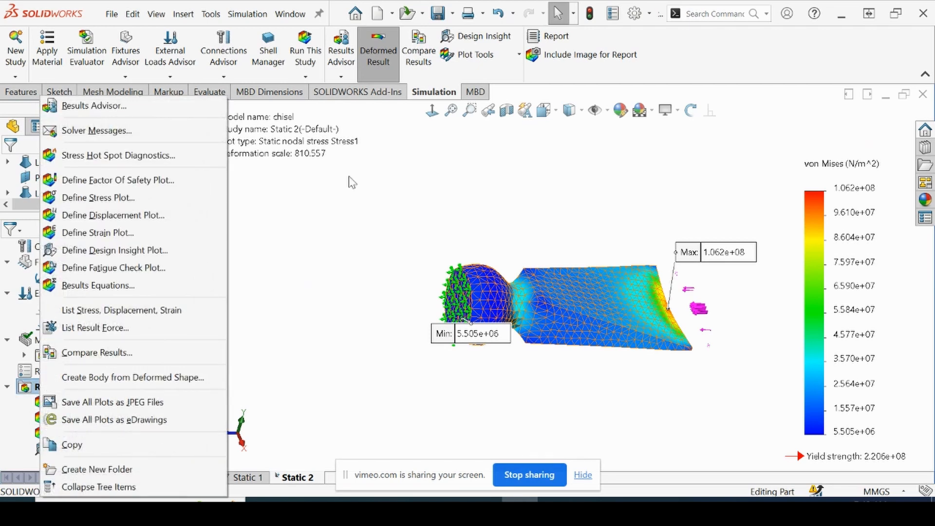
click(463, 43)
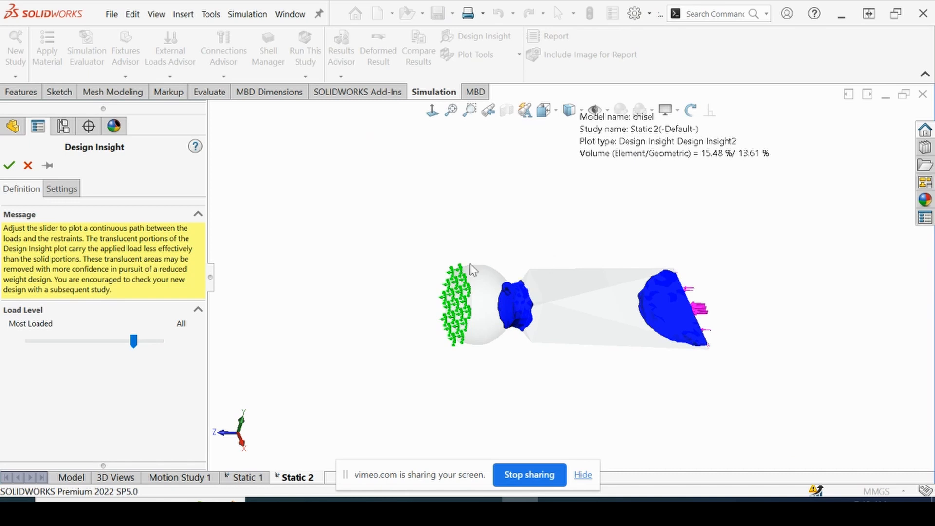
scroll(661, 318, down, 4)
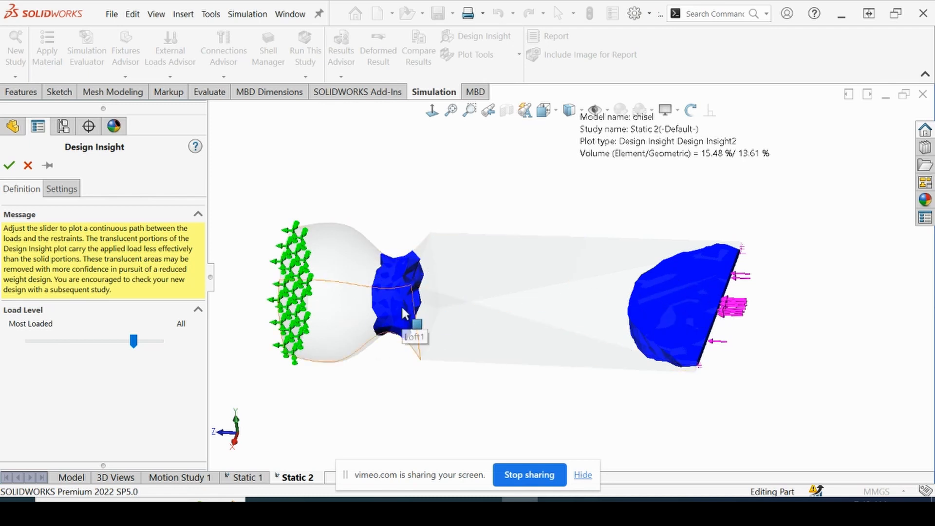
middle_drag(707, 362, 699, 397)
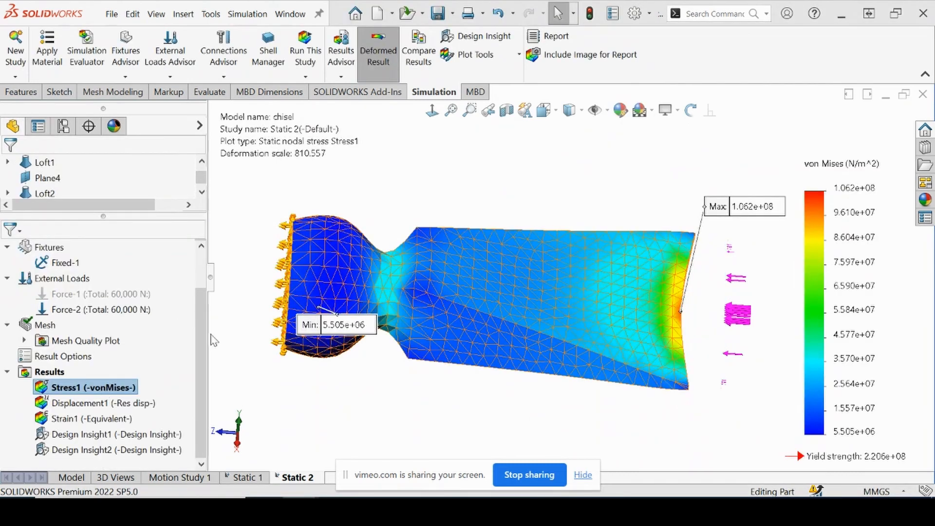
Probe the Stress1 plot on selected entities, picking one half of the split line edge along the middle of the tip face
click(483, 54)
click(473, 126)
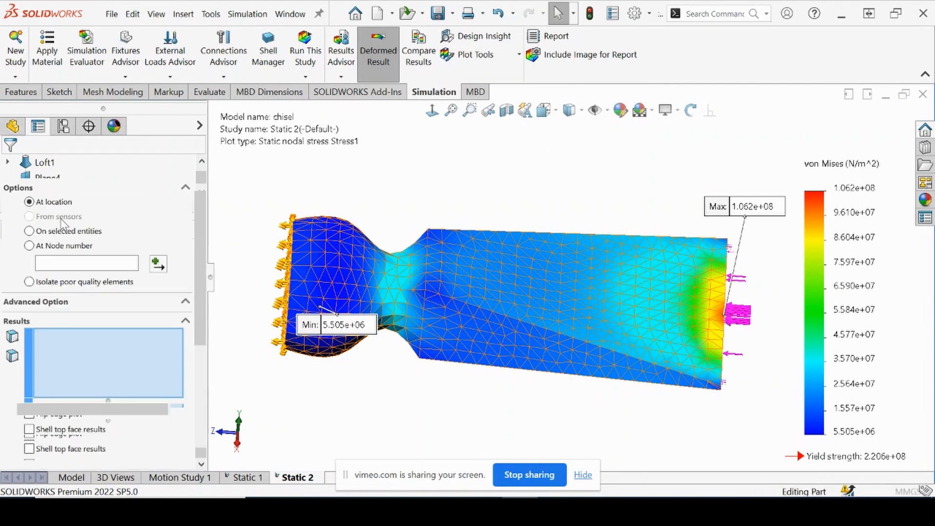
click(30, 232)
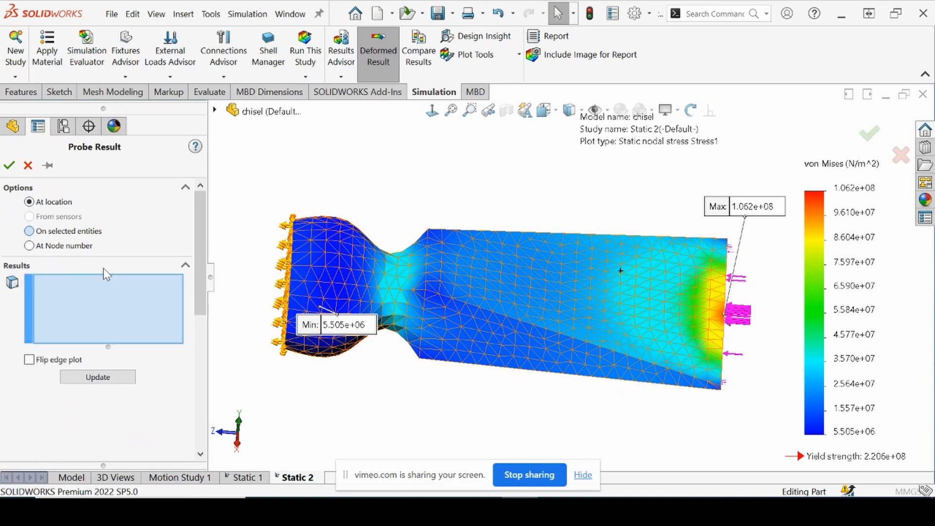
middle_drag(517, 295, 599, 344)
scroll(453, 389, down, 5)
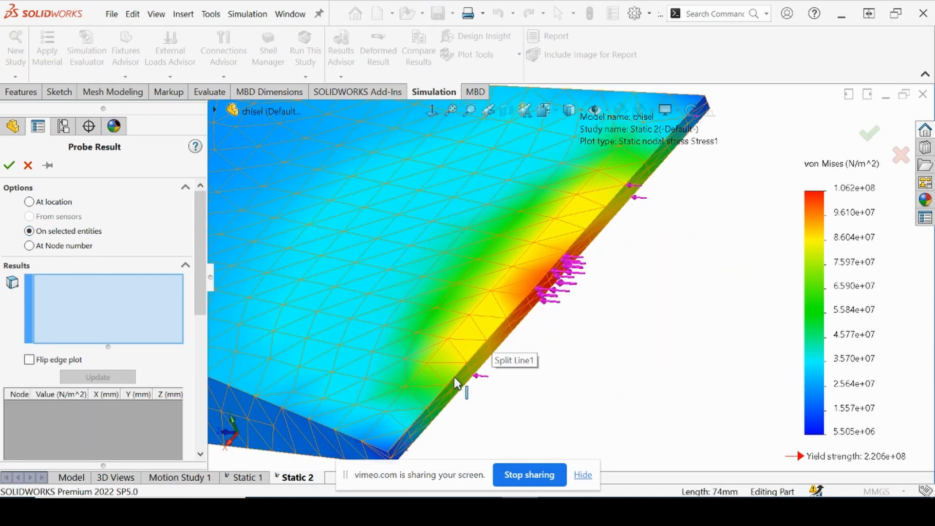
scroll(469, 370, down, 4)
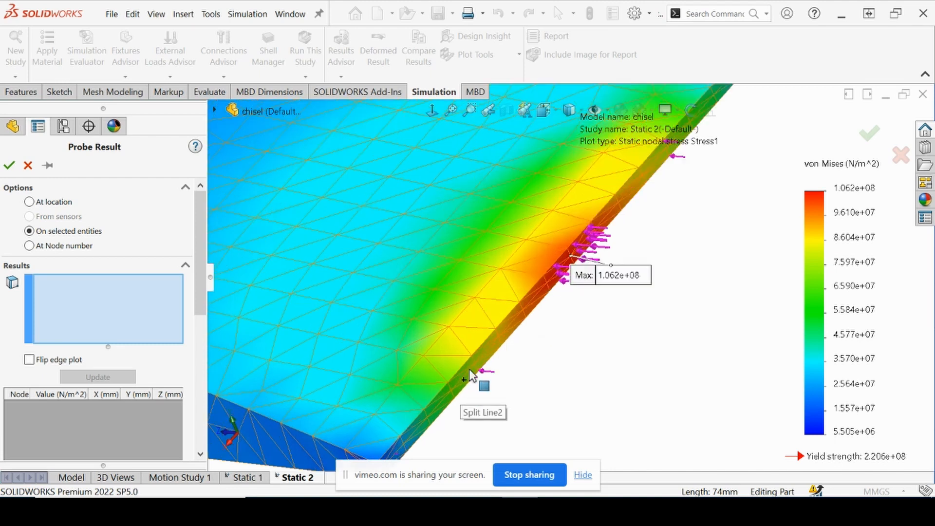
click(469, 372)
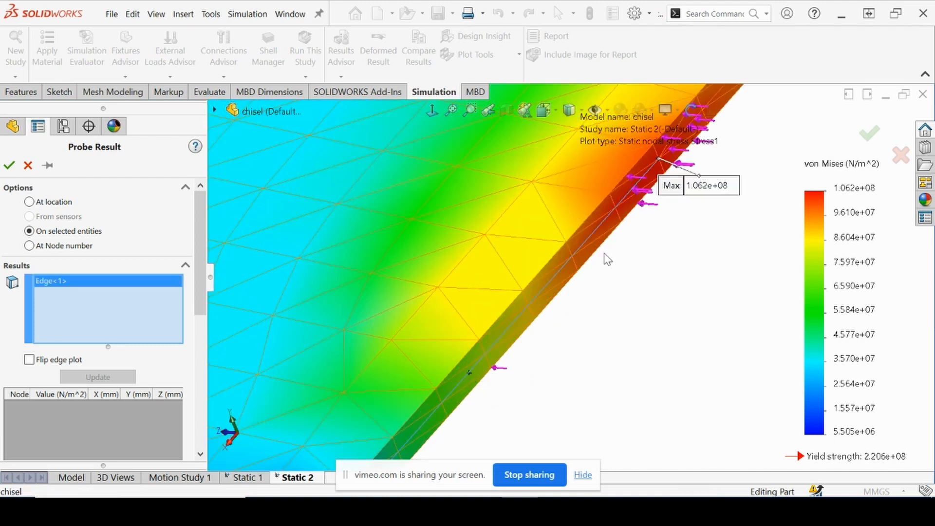
Add the other half of the tip face's middle split line edge to the probe selection
middle_drag(622, 240, 677, 164)
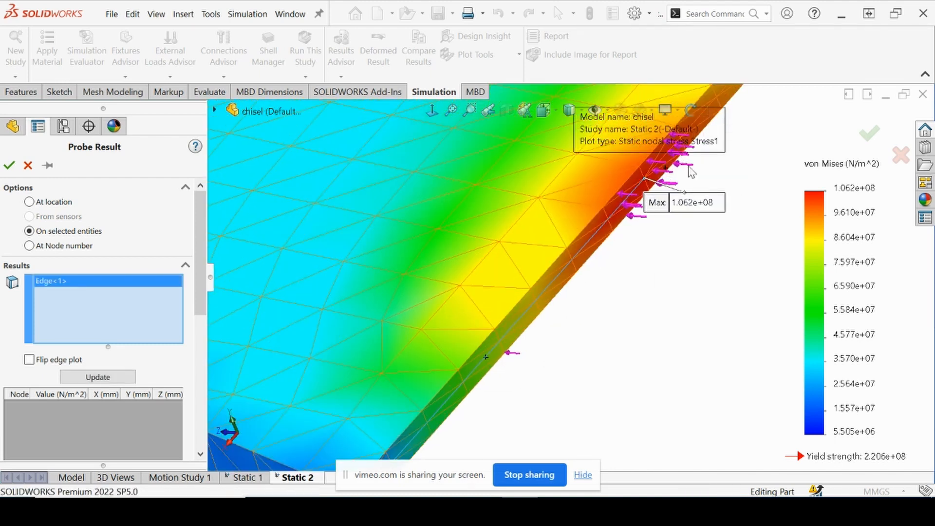
scroll(666, 195, up, 2)
scroll(668, 195, down, 5)
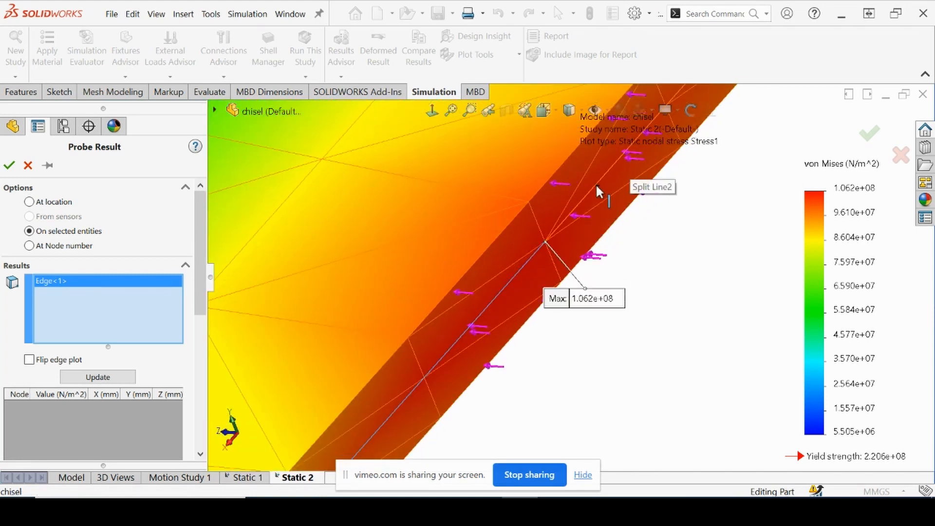
click(595, 184)
scroll(434, 345, up, 3)
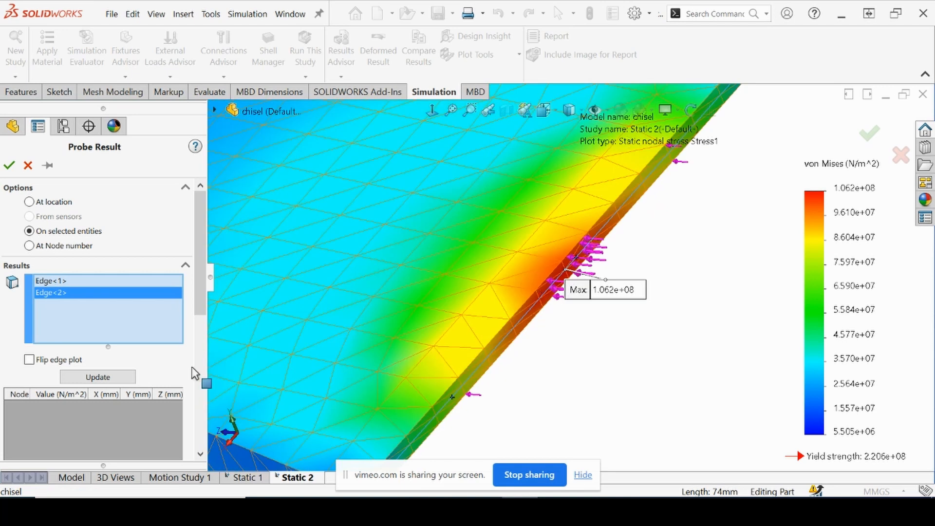
Update the probe results for both edges and plot the von Mises stress along them
click(69, 377)
drag(200, 288, 203, 385)
click(67, 440)
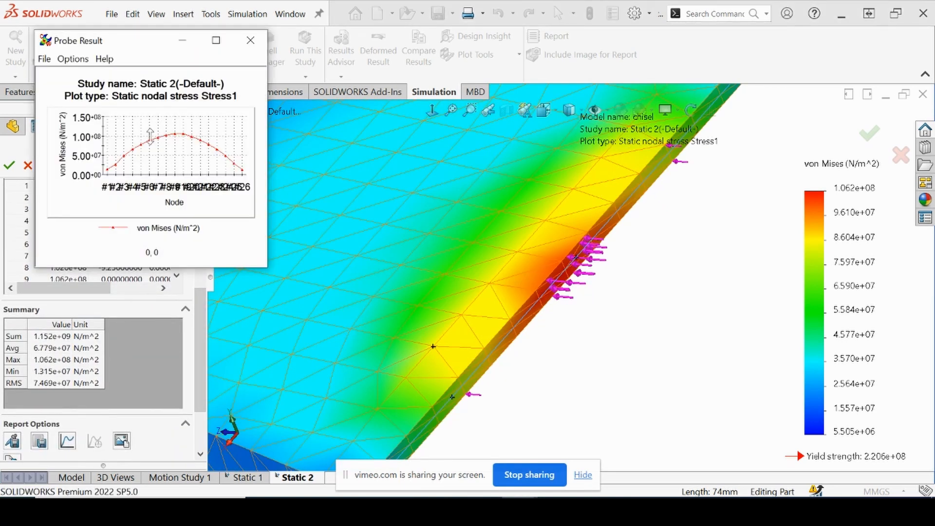
click(234, 189)
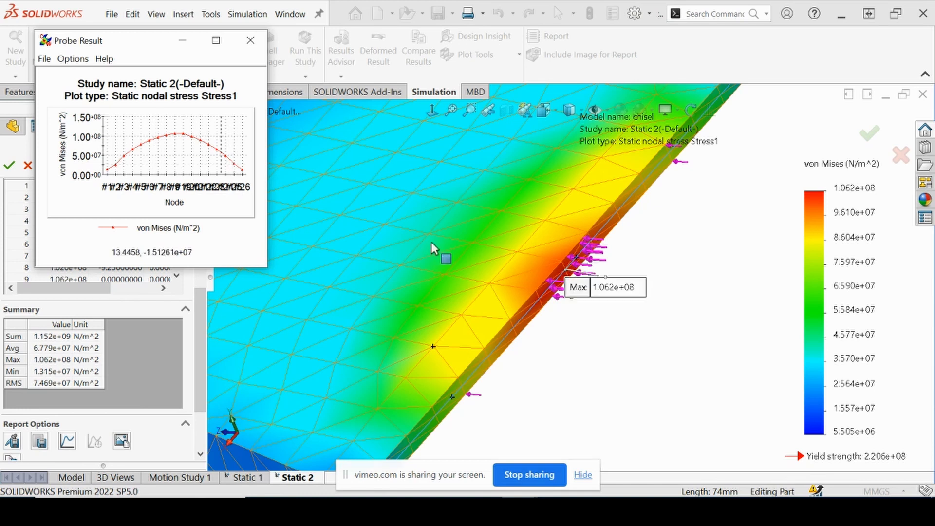
scroll(582, 276, up, 2)
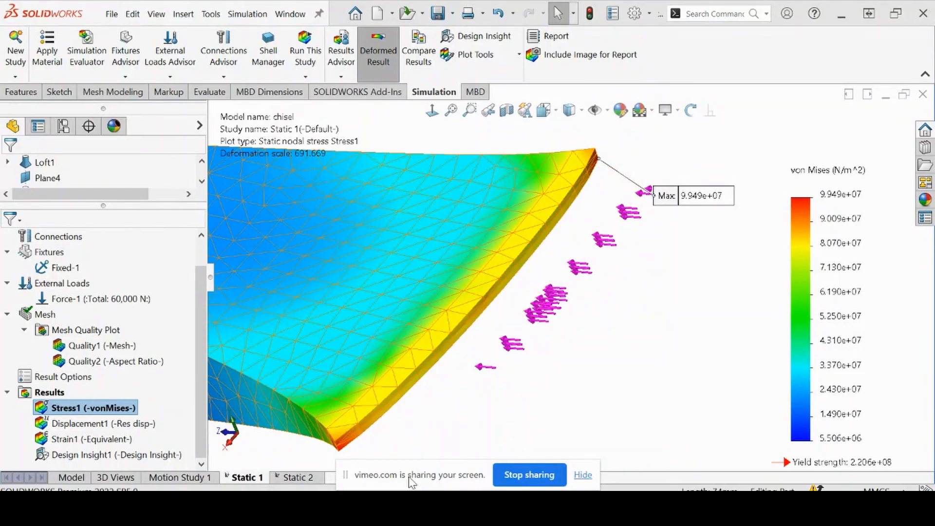
Copy the Static 1 study as a static study named Static 3 and suppress its 60,000 N force
drag(408, 476, 501, 451)
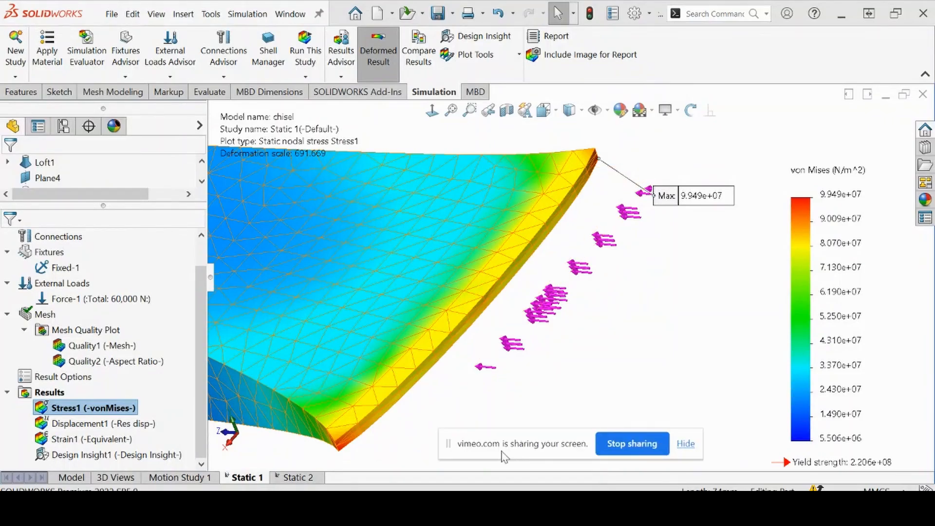
right_click(252, 483)
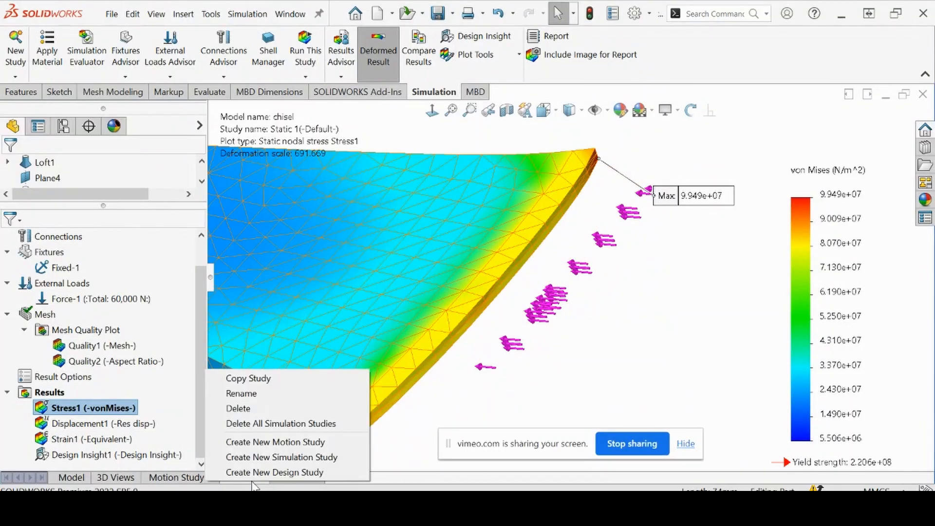
click(267, 380)
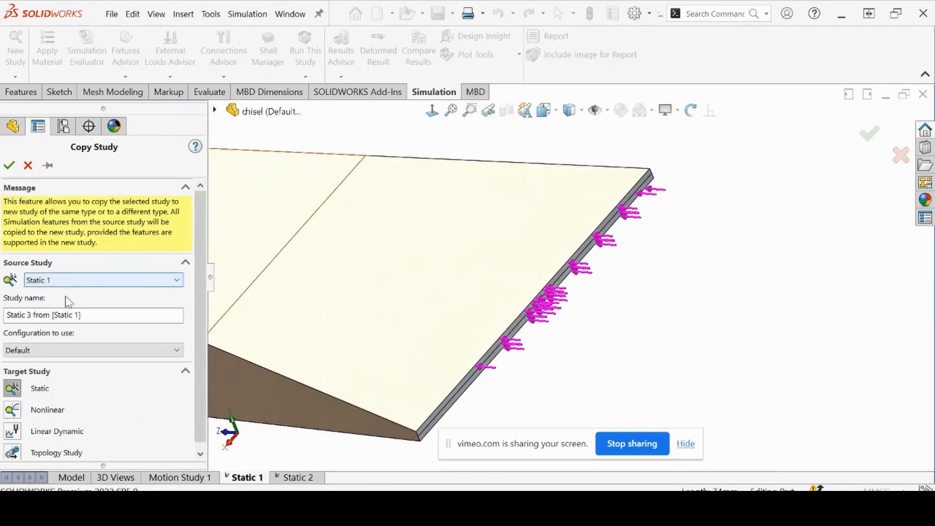
click(99, 316)
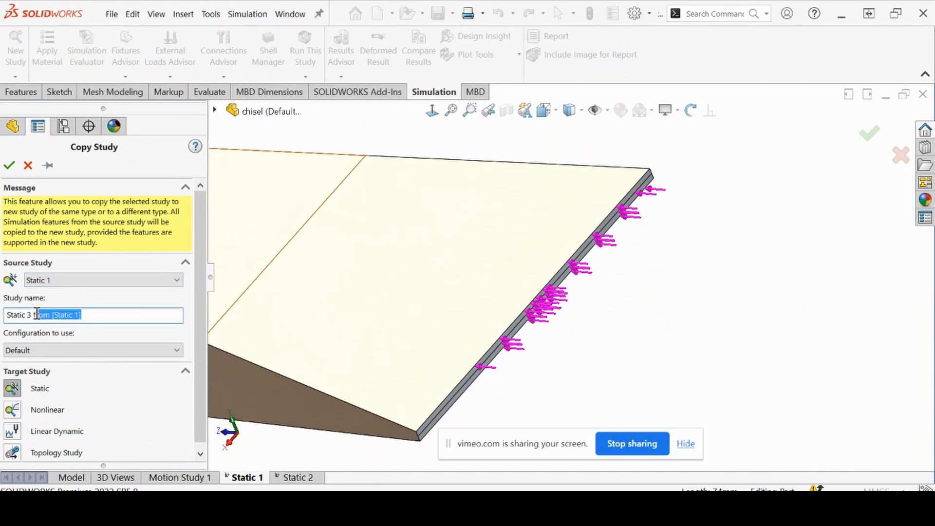
key(BackSpace)
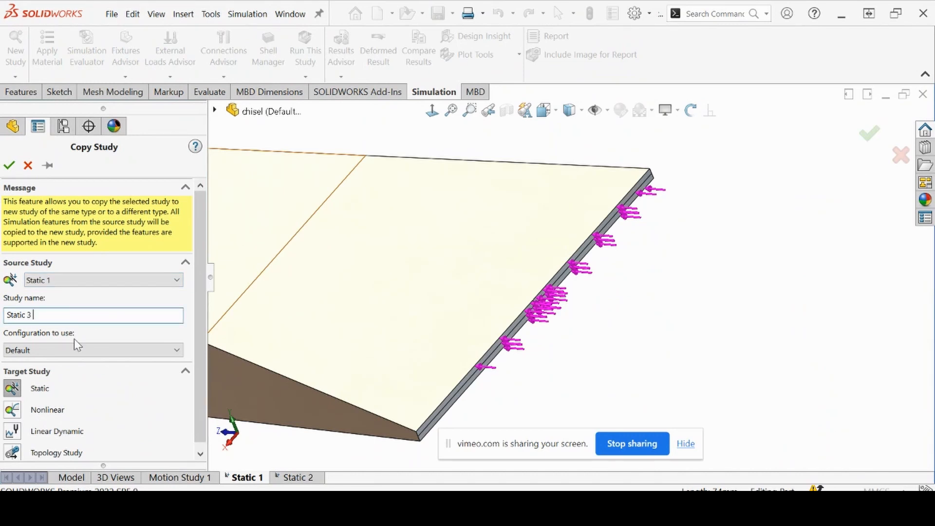
click(12, 164)
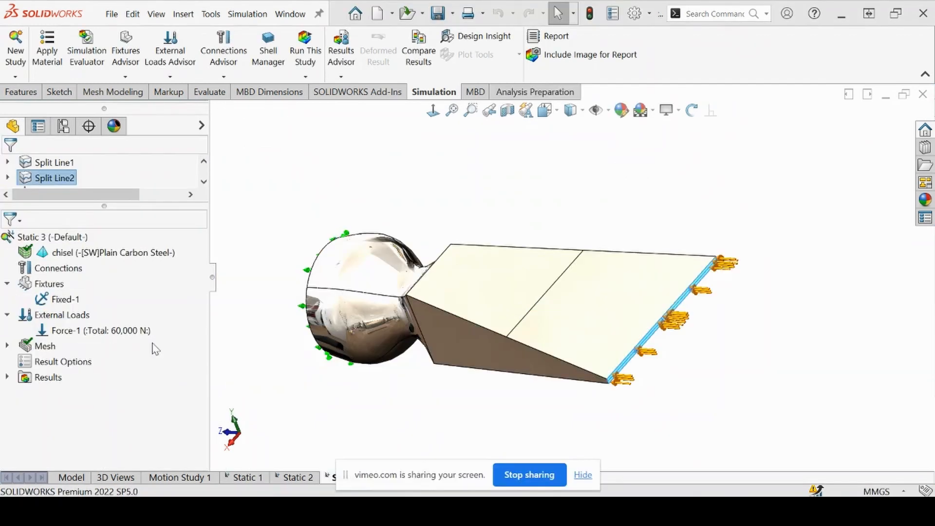
right_click(135, 336)
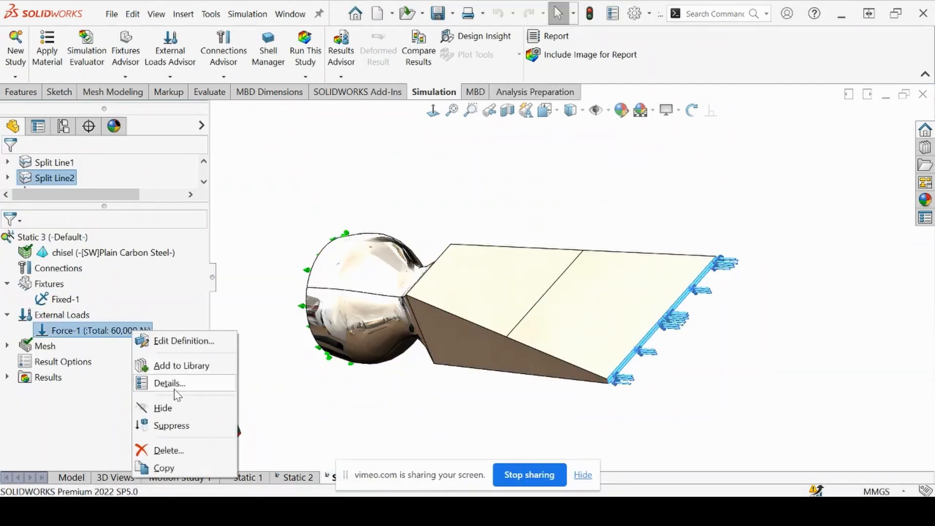
click(172, 424)
Start a pressure load directed by reference geometry, using the tapered split face next to the tip with Along Plane Dir 2
right_click(61, 315)
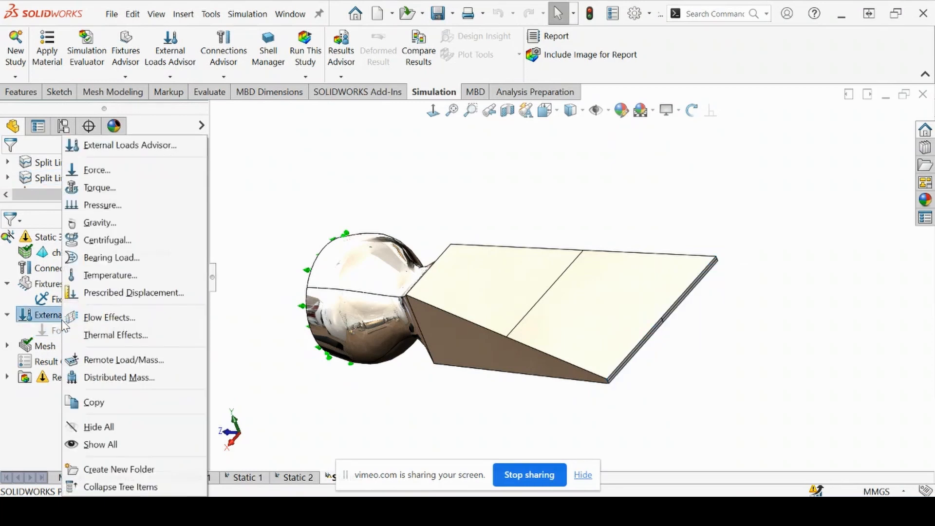
click(112, 204)
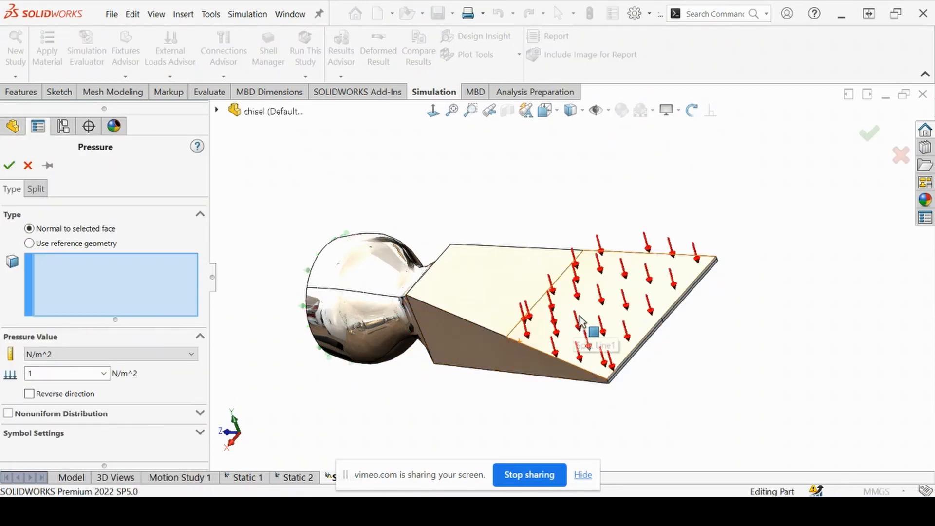
click(29, 243)
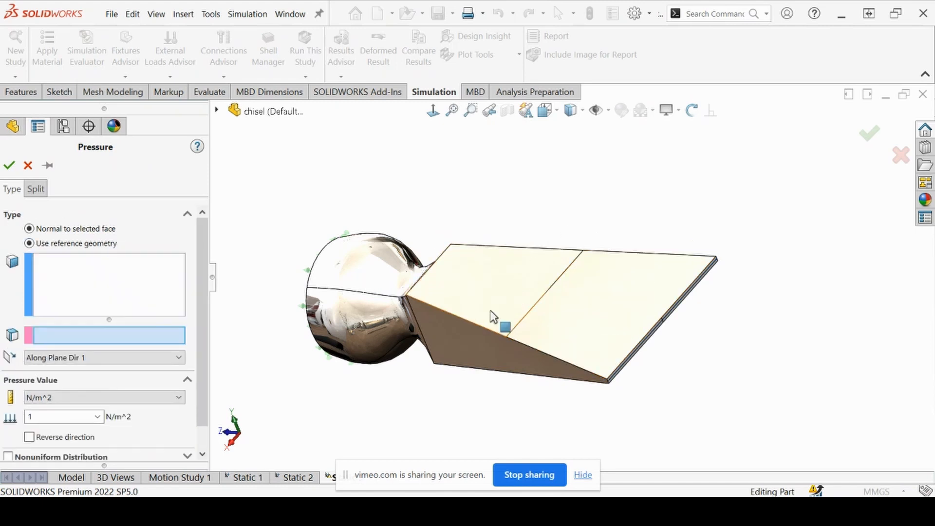
click(588, 312)
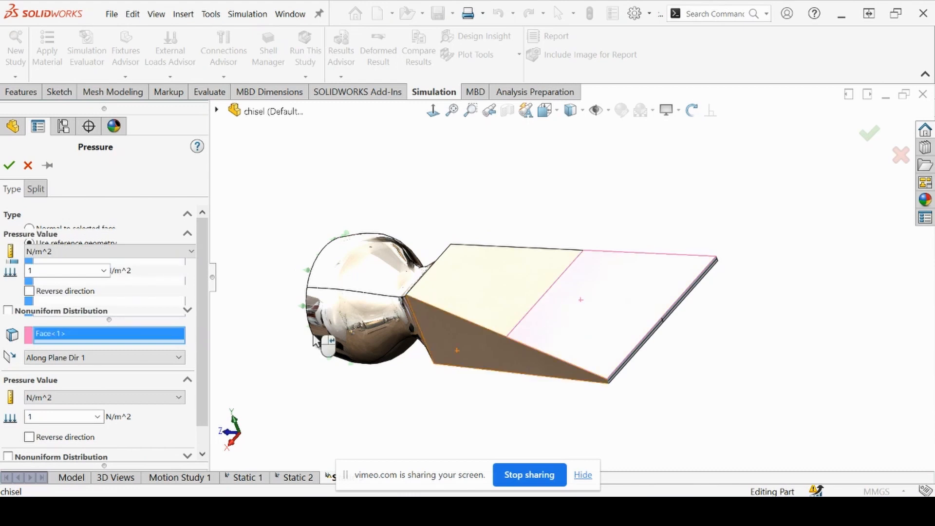
click(94, 357)
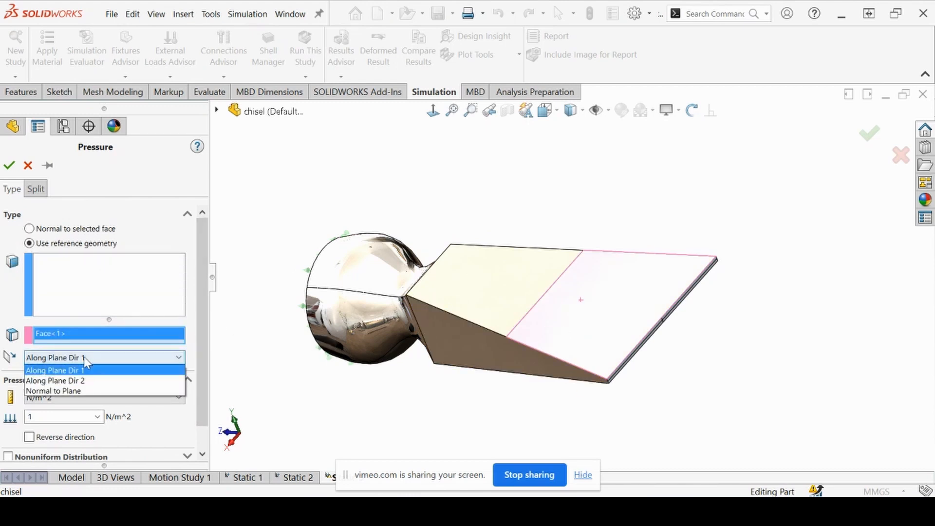
click(85, 381)
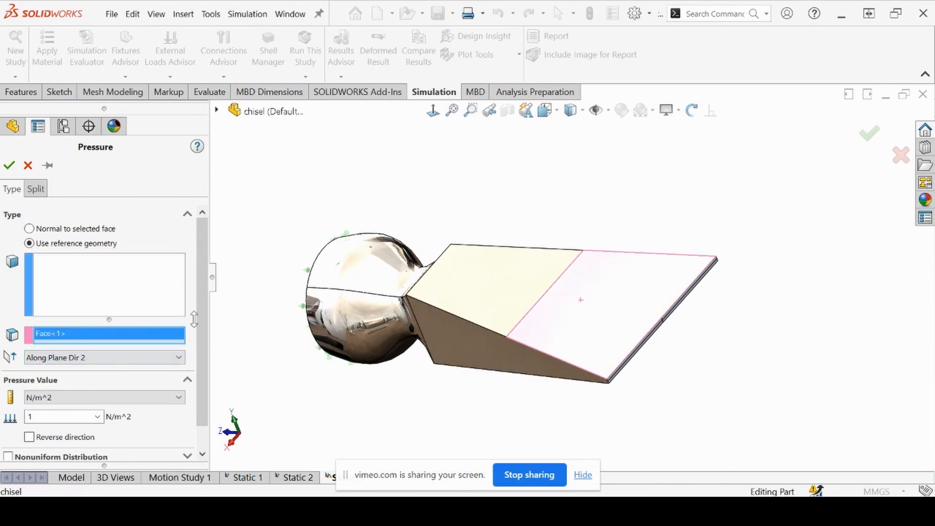
Set the pressure to 10 N/mm^2 (MPa) and reverse its direction
scroll(204, 321, down, 2)
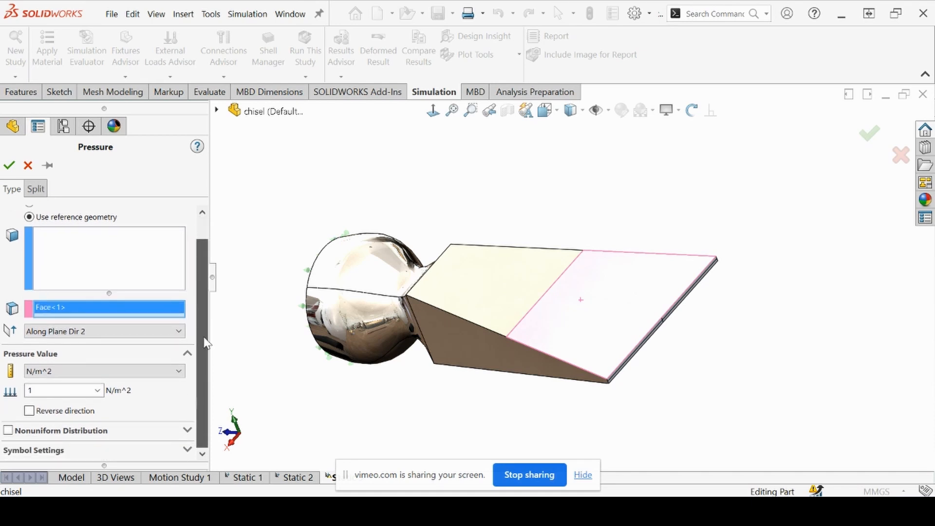
click(49, 371)
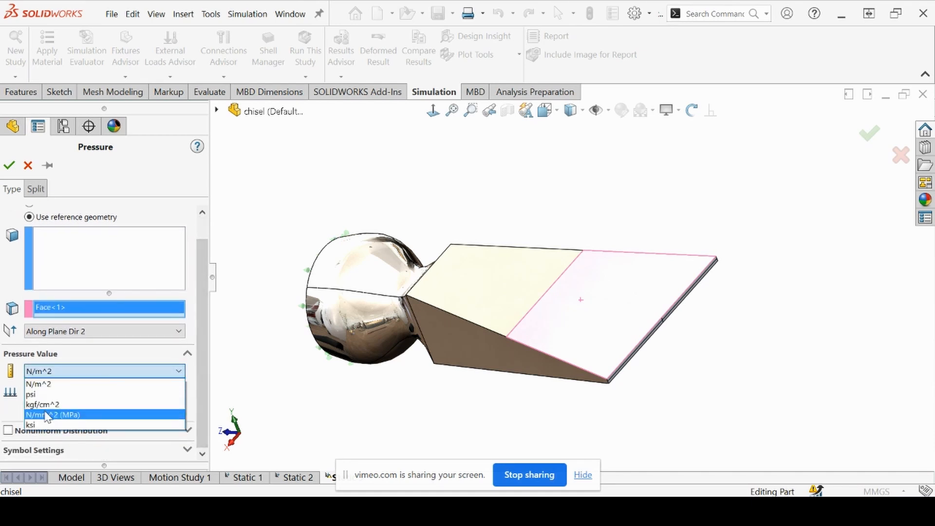
click(46, 413)
click(63, 390)
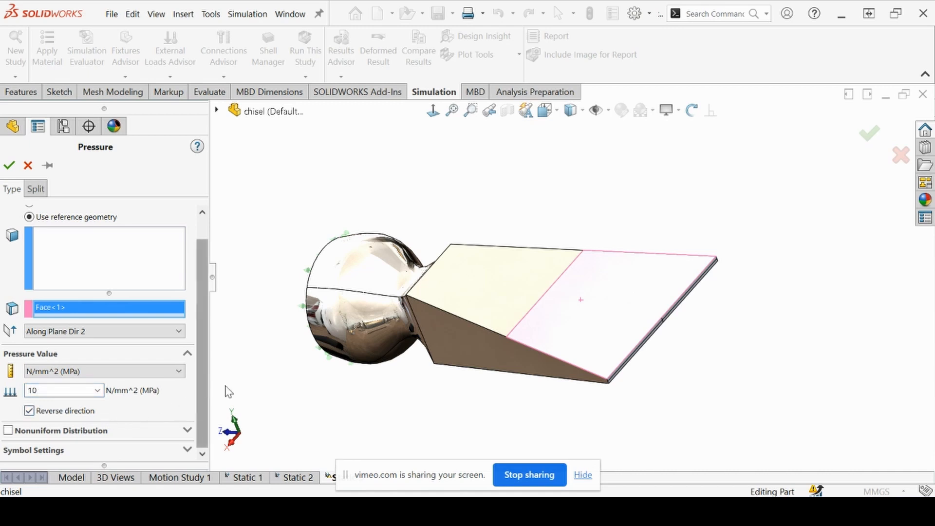
Apply the pressure to the same tapered split face, check that its arrows run along the chisel toward the fixed end, and accept the load
middle_drag(312, 388, 347, 412)
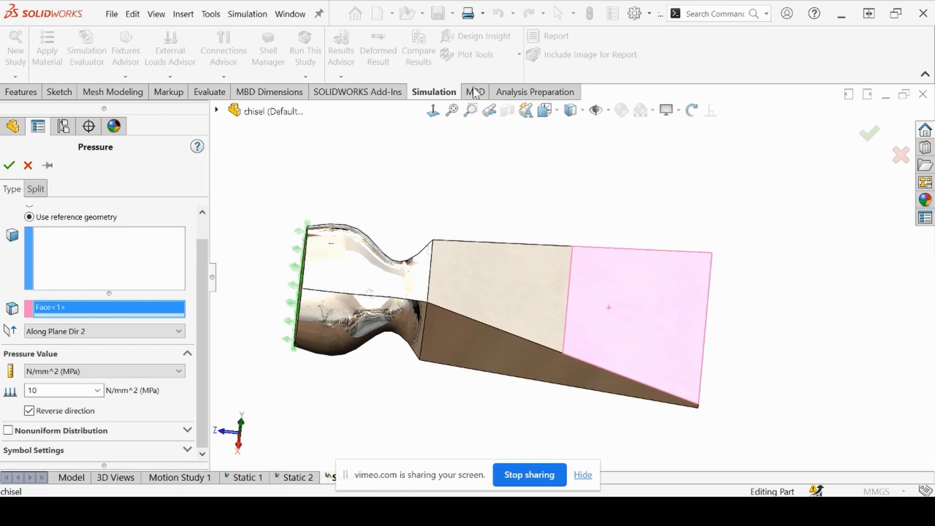
middle_drag(476, 233, 507, 328)
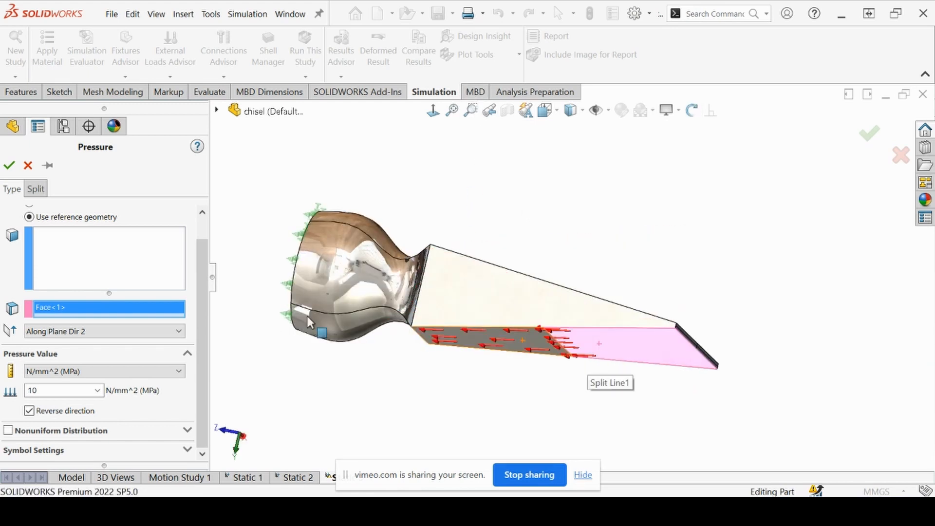
click(102, 253)
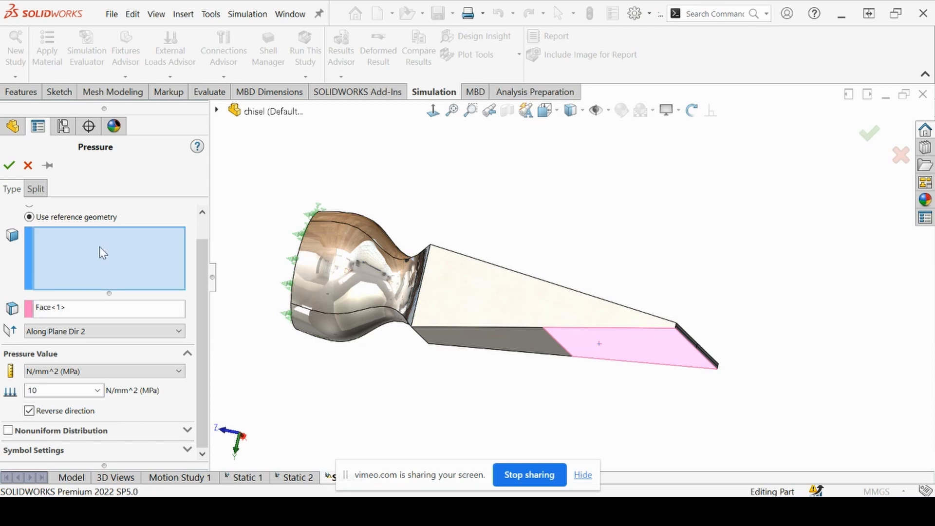
click(600, 358)
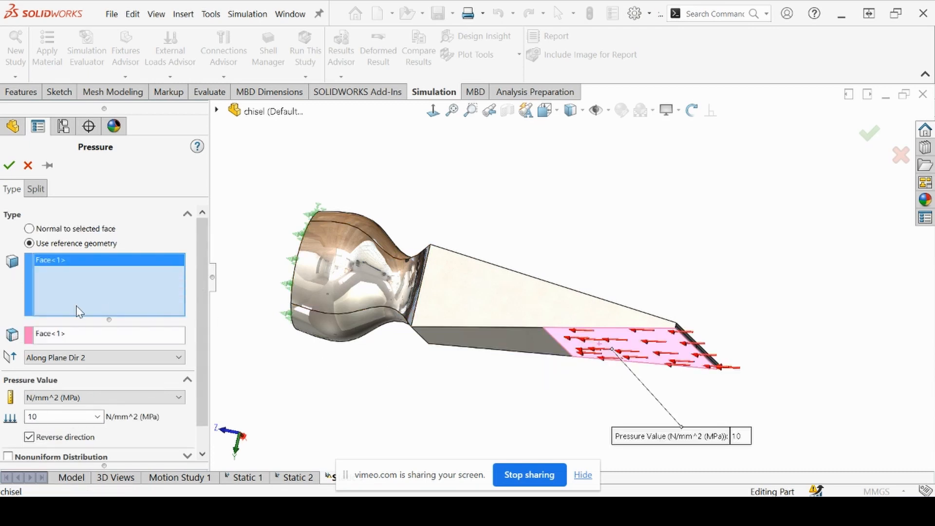
click(55, 338)
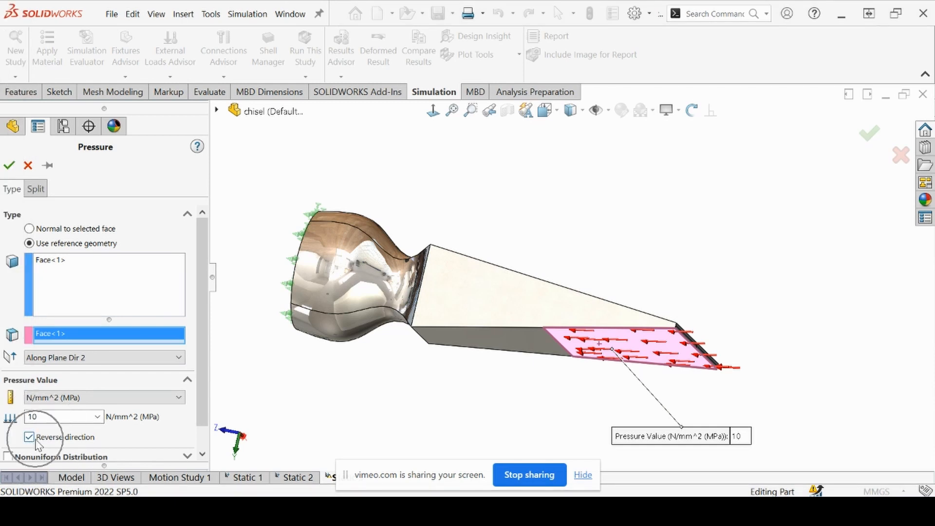
scroll(202, 385, down, 2)
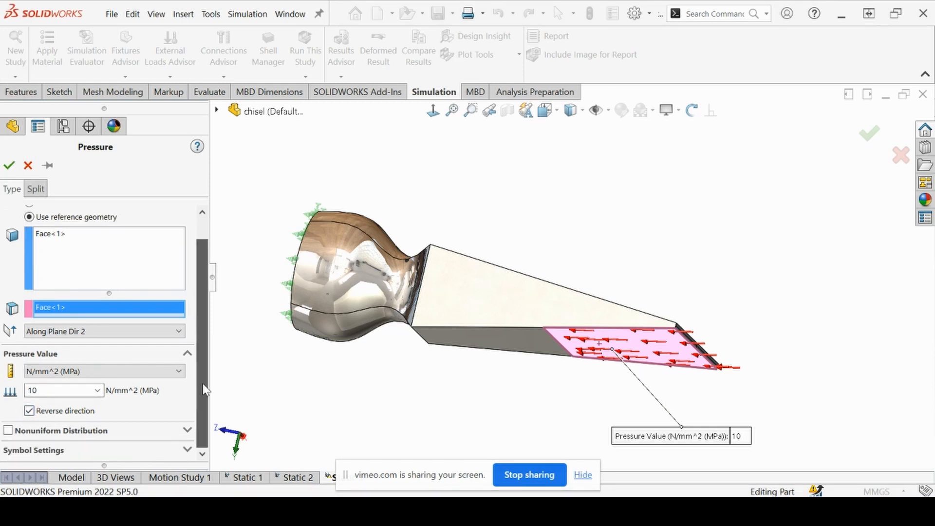
scroll(203, 376, up, 2)
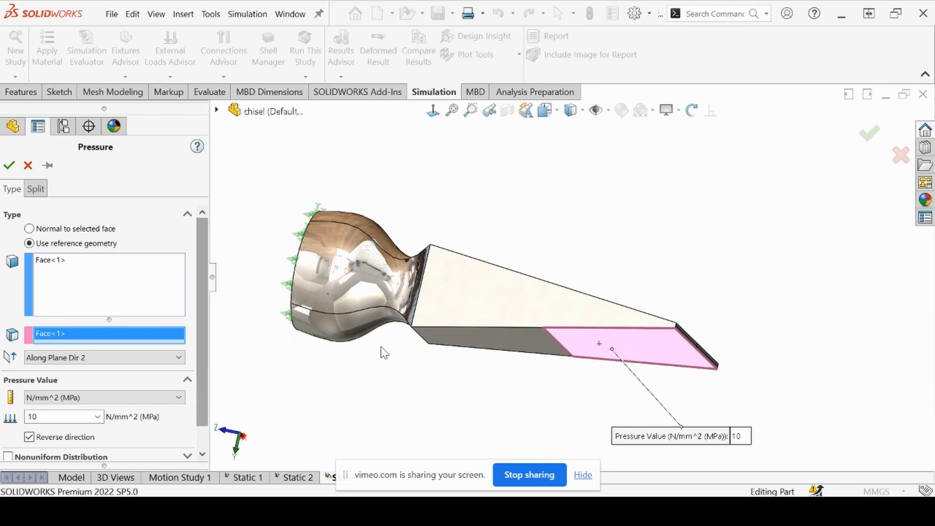
middle_drag(381, 351, 389, 382)
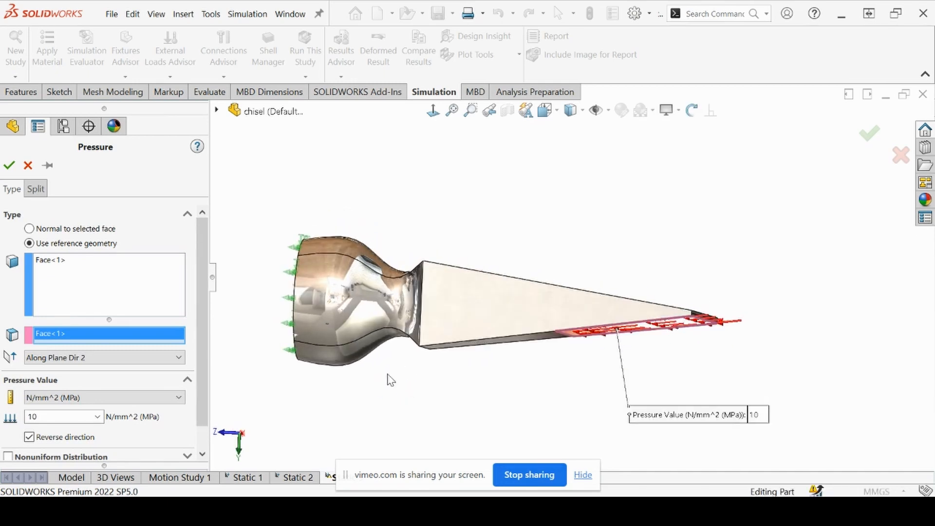
click(10, 166)
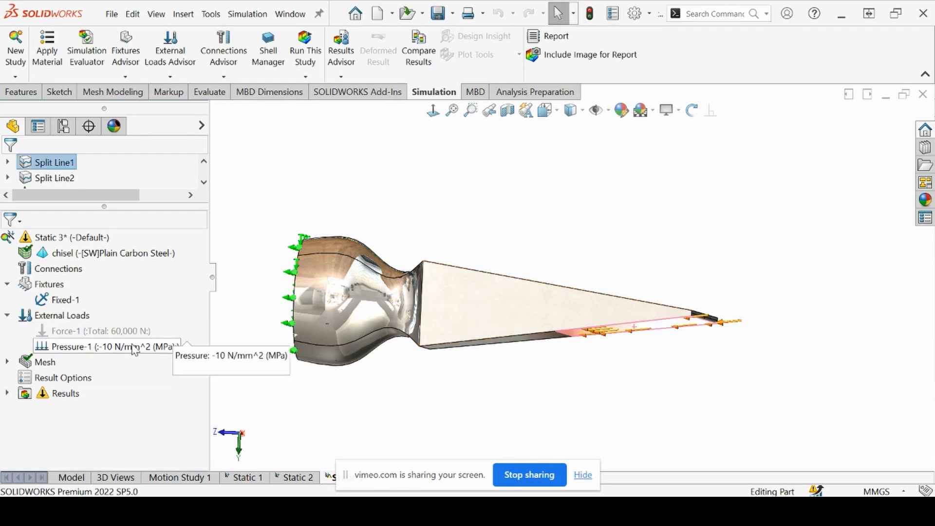
Start a second pressure load normal to the selected faces and select all four split faces of the chisel tip
right_click(61, 315)
click(104, 205)
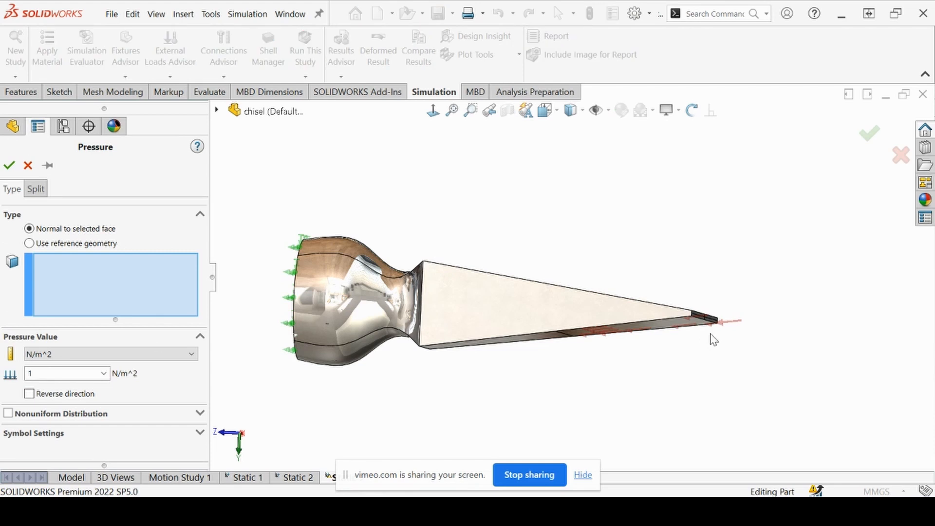
middle_drag(713, 338, 692, 361)
scroll(677, 336, down, 5)
scroll(677, 336, down, 3)
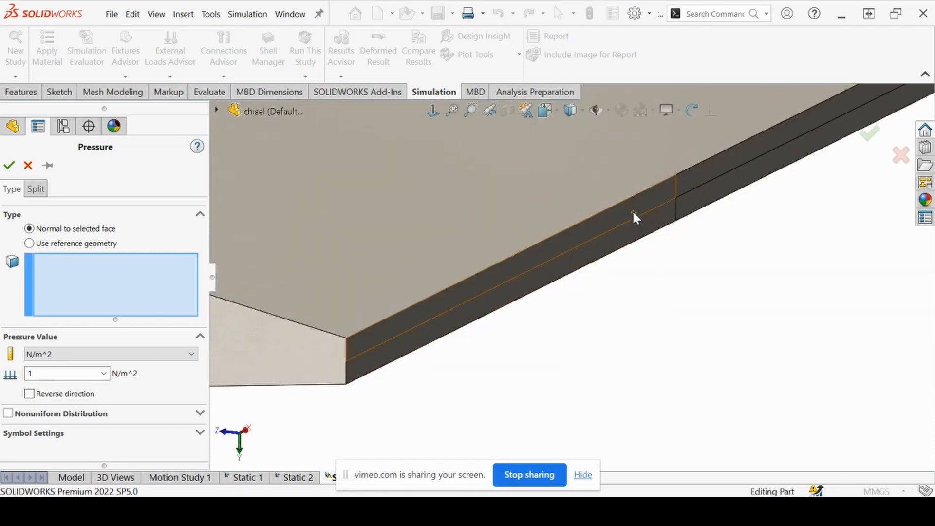
click(658, 214)
click(713, 204)
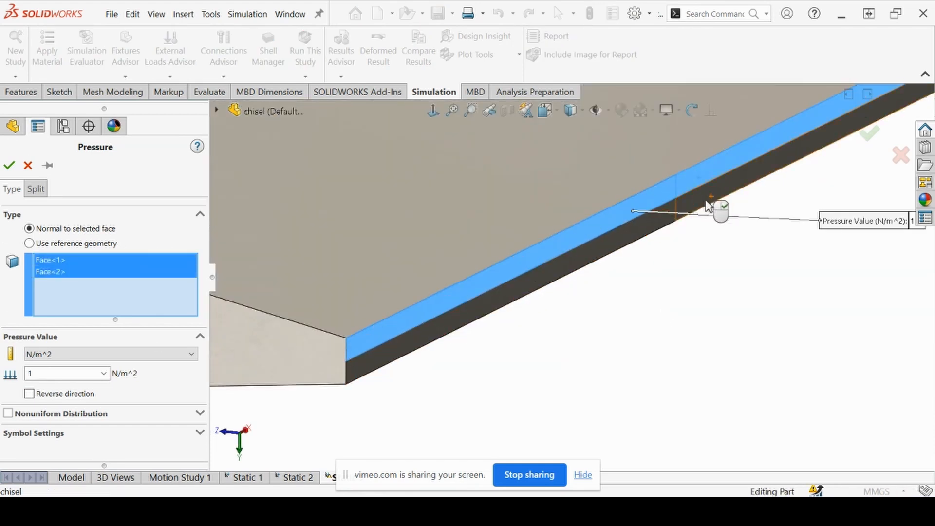
click(644, 232)
click(643, 231)
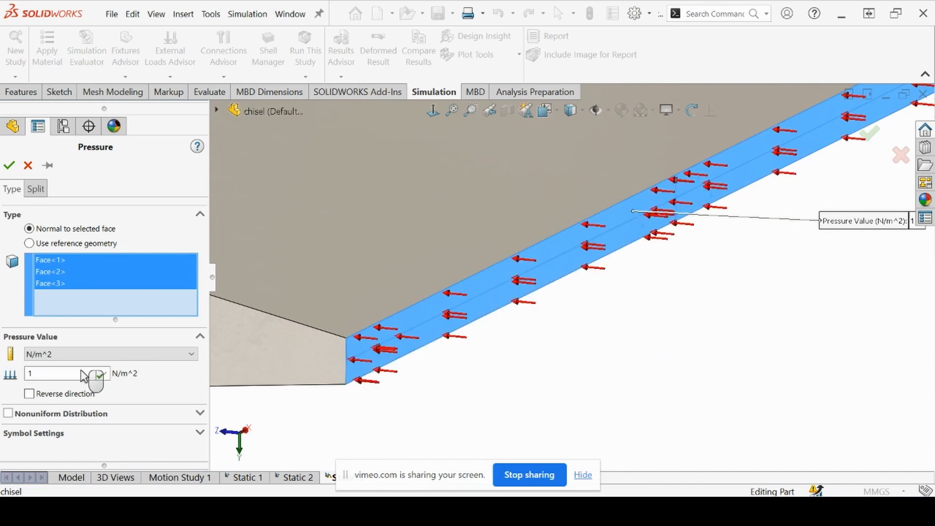
Set the tip pressure to 10 N/mm^2 (MPa), accept the load, and check both pressure loads on the chisel
click(49, 354)
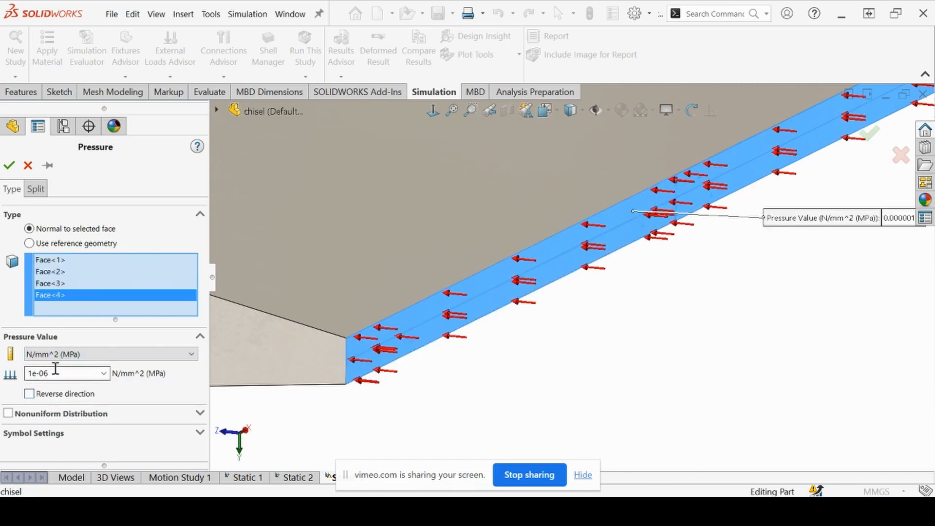
double_click(34, 373)
text(10)
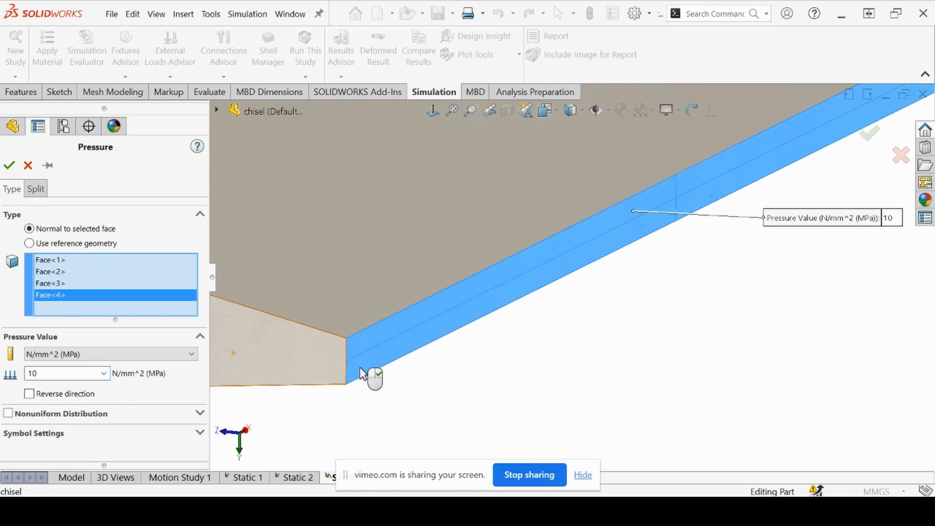
scroll(488, 372, up, 5)
scroll(462, 335, up, 4)
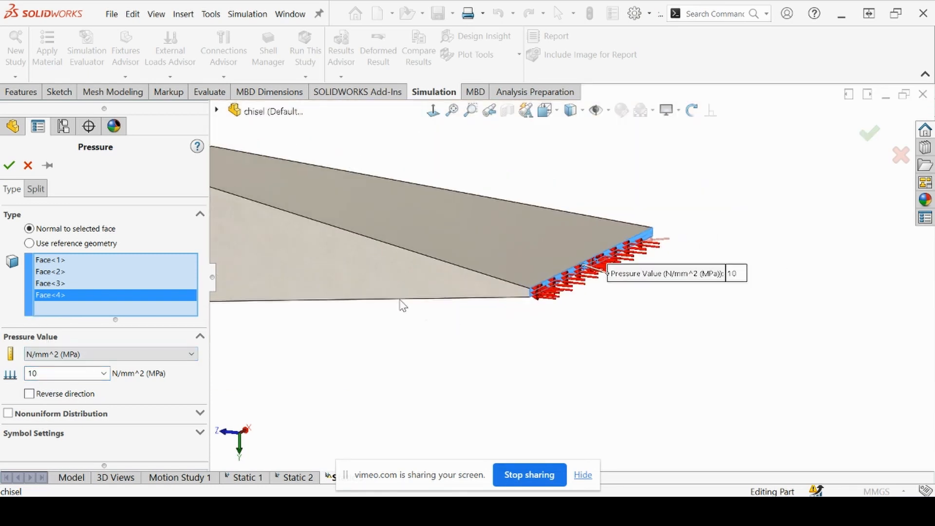
click(10, 166)
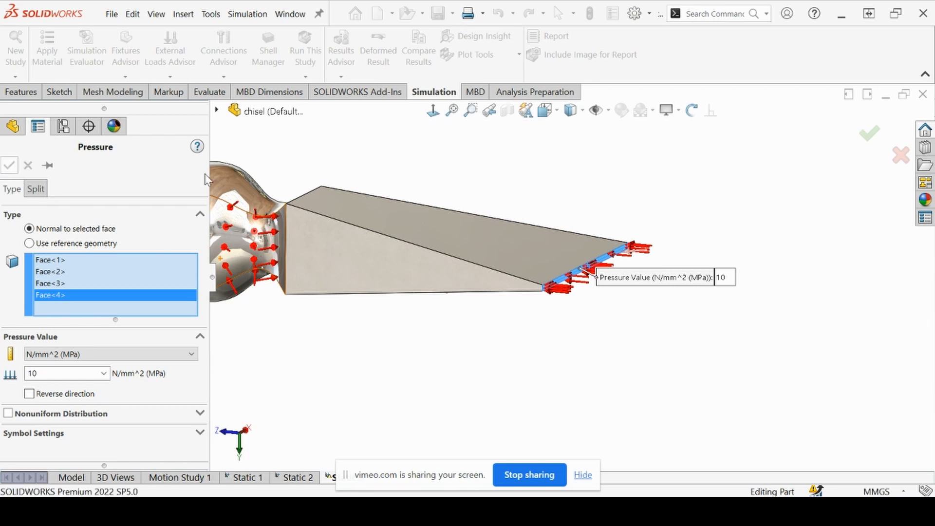
middle_drag(536, 295, 477, 307)
key(Escape)
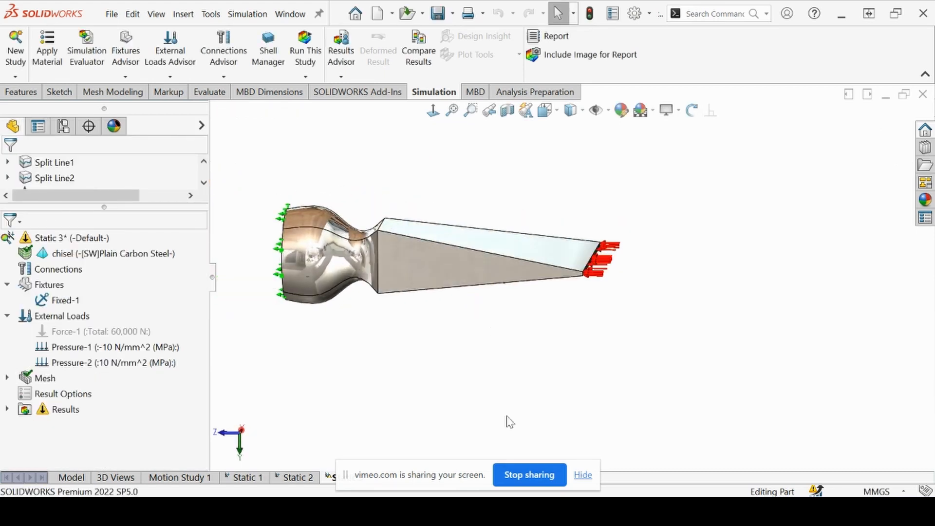
middle_drag(411, 349, 435, 290)
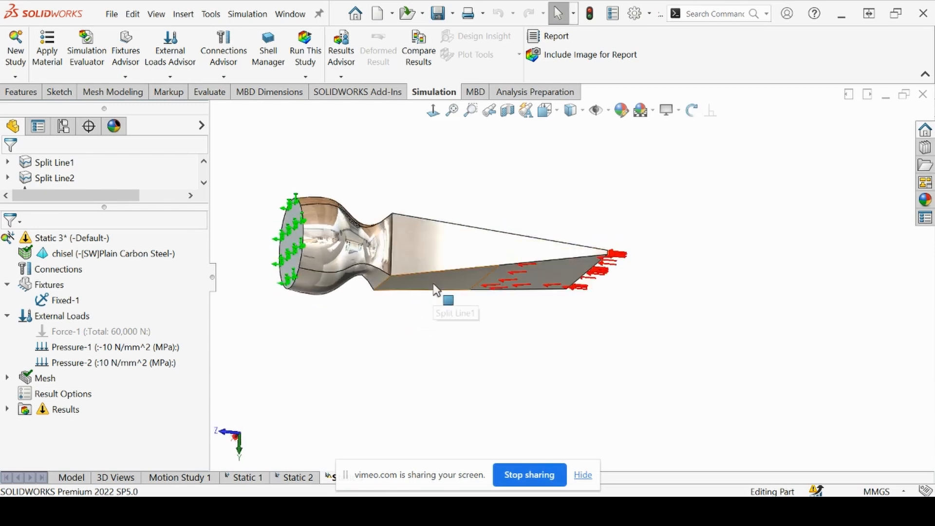
Run the Static 3 study and view the resulting von Mises stress plot of the chisel from its fixed end
middle_drag(472, 309, 448, 350)
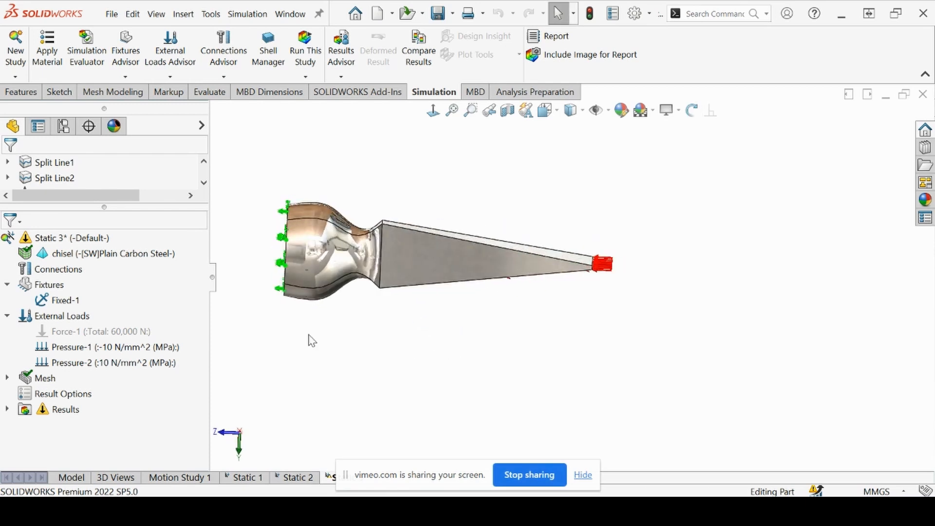
click(305, 52)
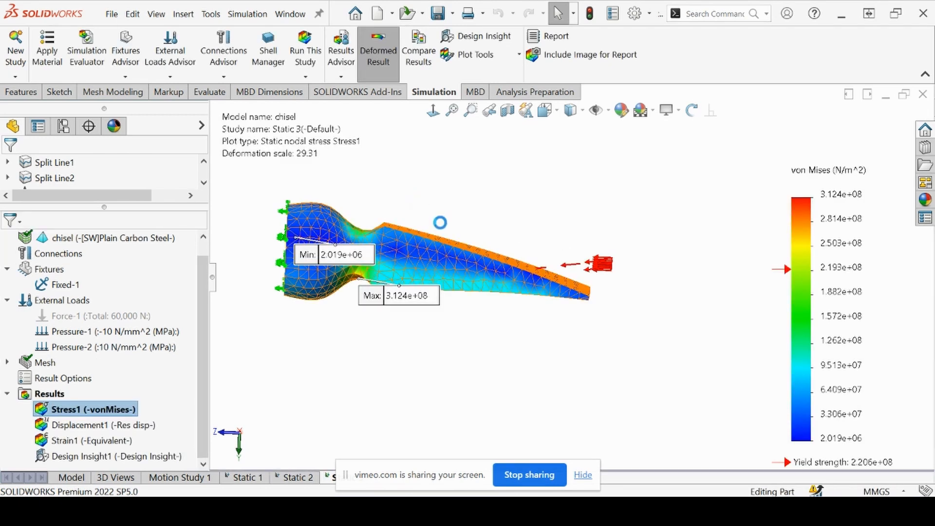
middle_drag(437, 206, 511, 191)
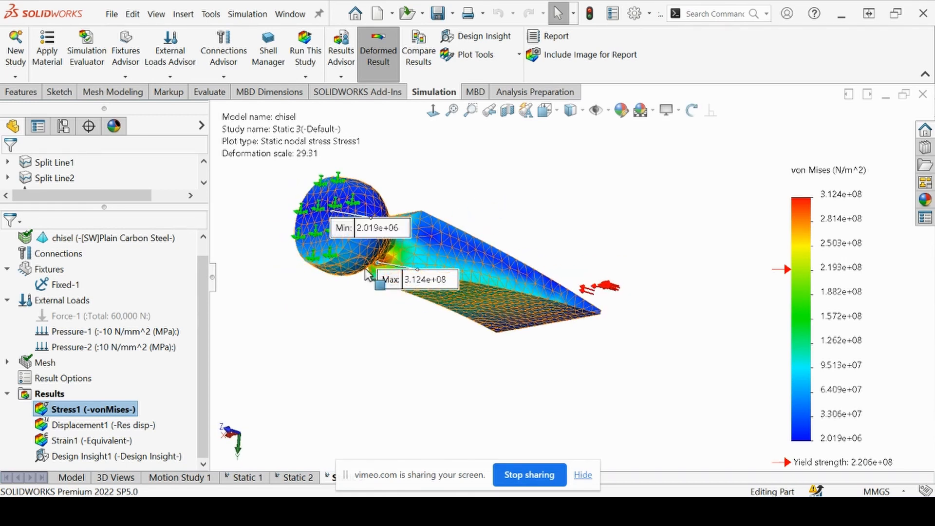
Move the maximum and minimum stress callouts clear of the chisel and examine the stress distribution around the neck and both tapered sides
drag(440, 287, 366, 336)
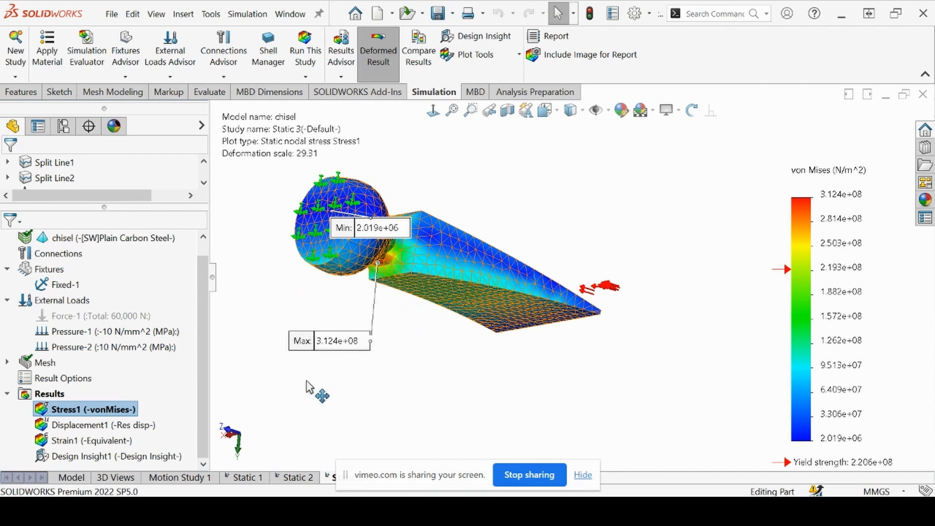
middle_drag(399, 331, 382, 240)
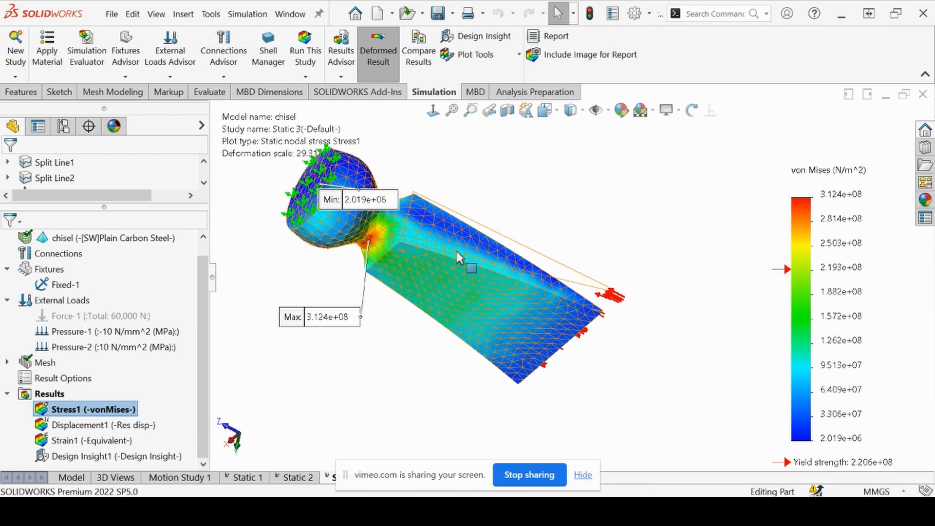
scroll(497, 178, up, 1)
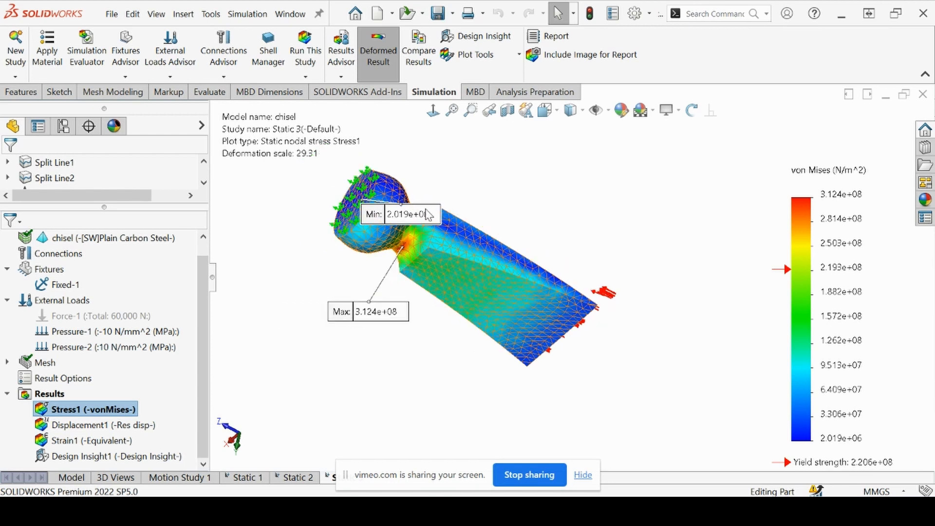
scroll(404, 213, down, 1)
scroll(312, 198, down, 1)
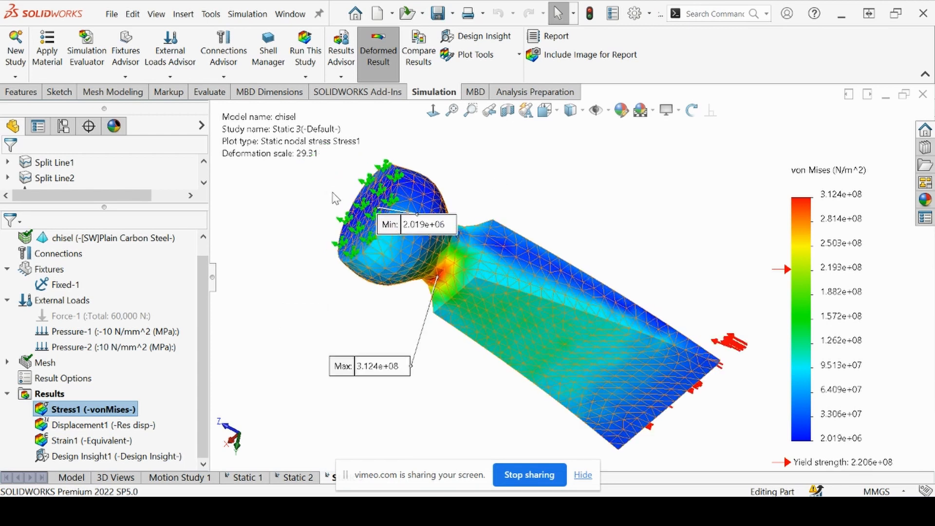
mouse_move(427, 231)
mouse_down()
mouse_move(482, 170)
mouse_move(482, 144)
mouse_move(420, 131)
mouse_move(531, 162)
mouse_up()
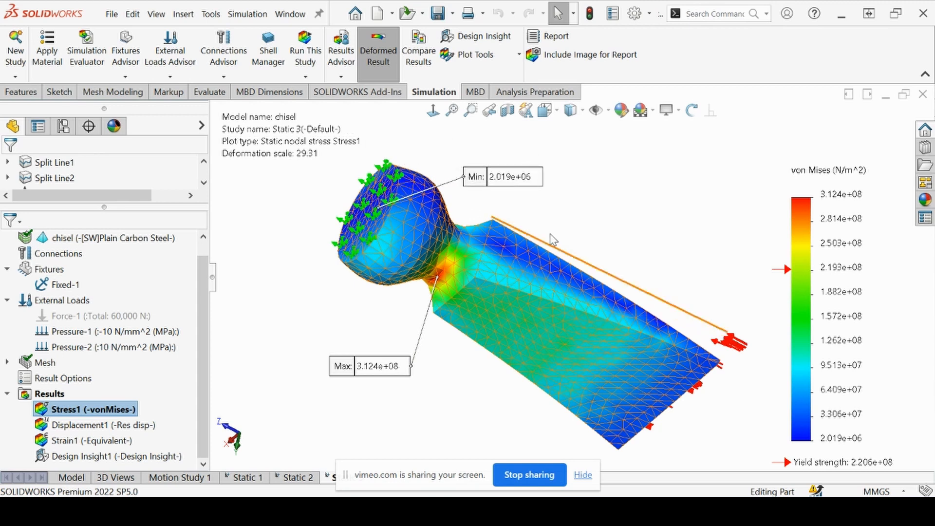
middle_drag(615, 241, 363, 252)
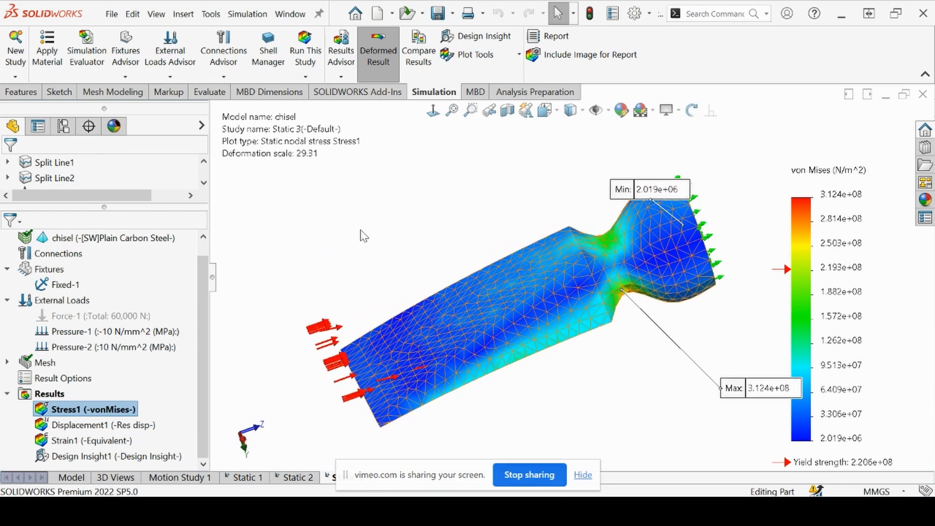
middle_drag(361, 210, 538, 194)
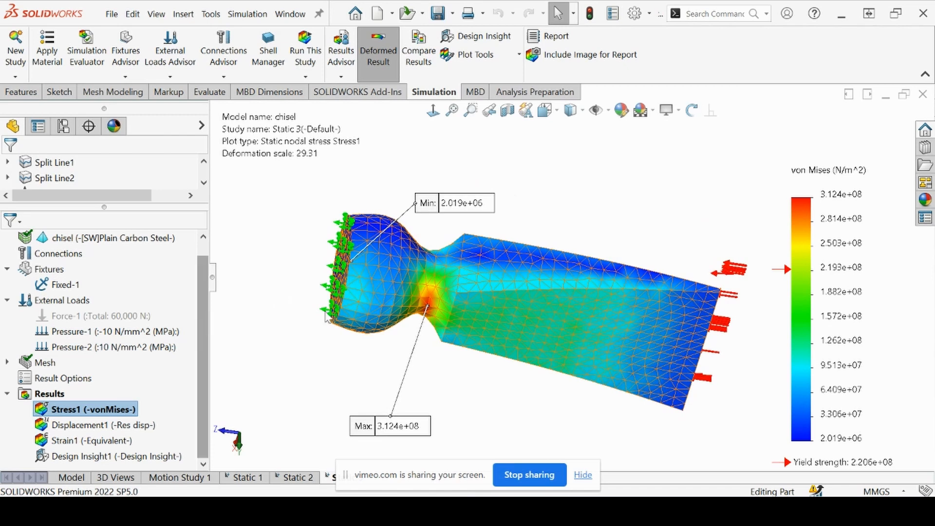
middle_drag(362, 331, 342, 345)
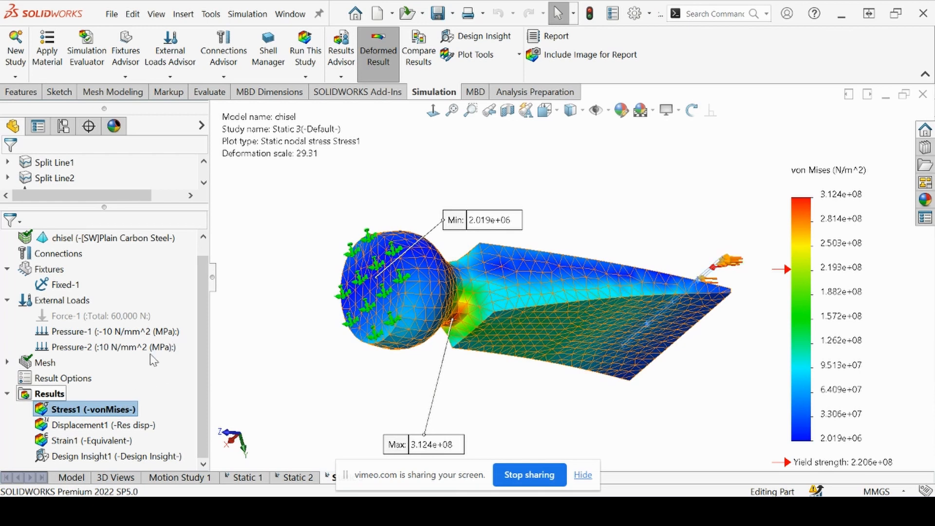
List the reaction force on the chisel's fixed end face in SI units and close the result force listing
right_click(45, 397)
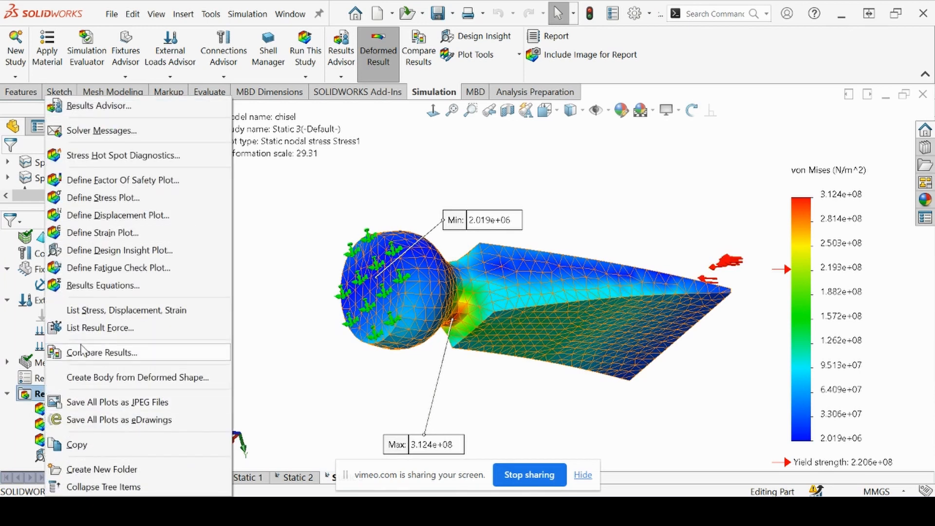
click(84, 333)
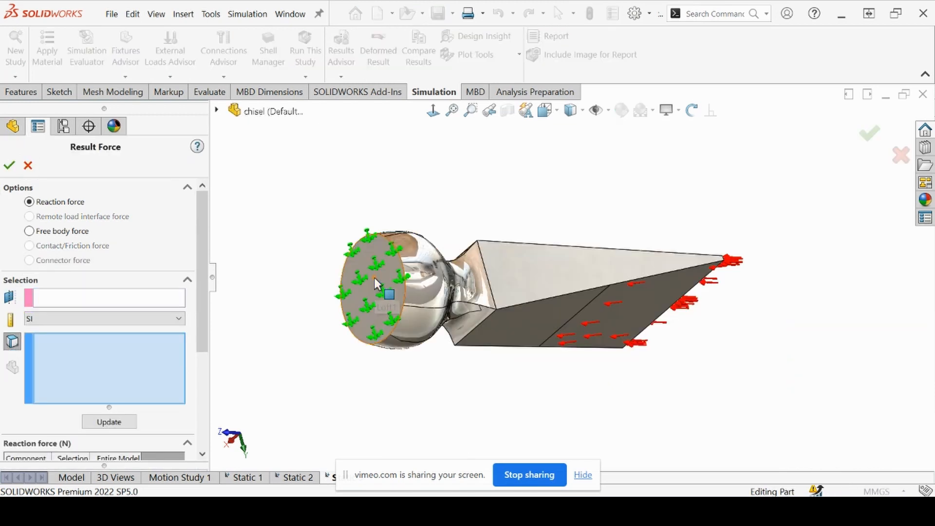
click(370, 282)
click(115, 421)
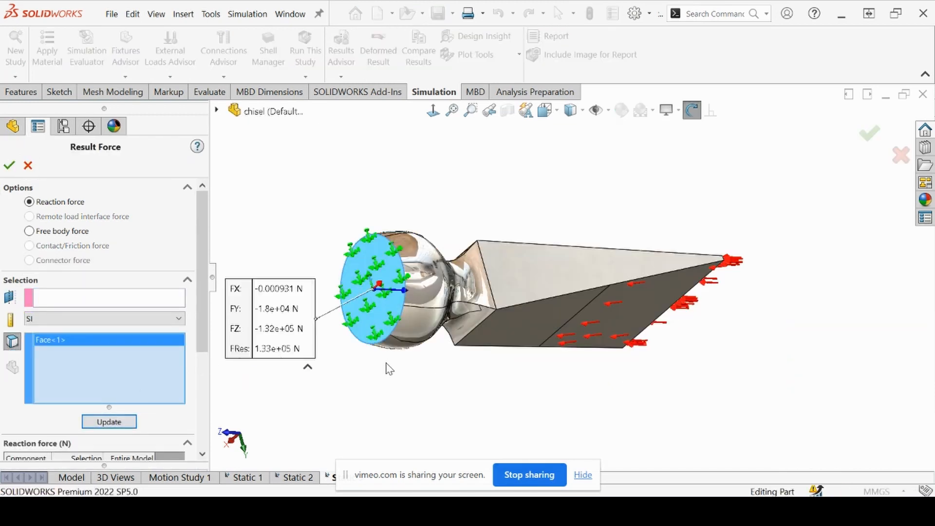
middle_drag(386, 363, 378, 361)
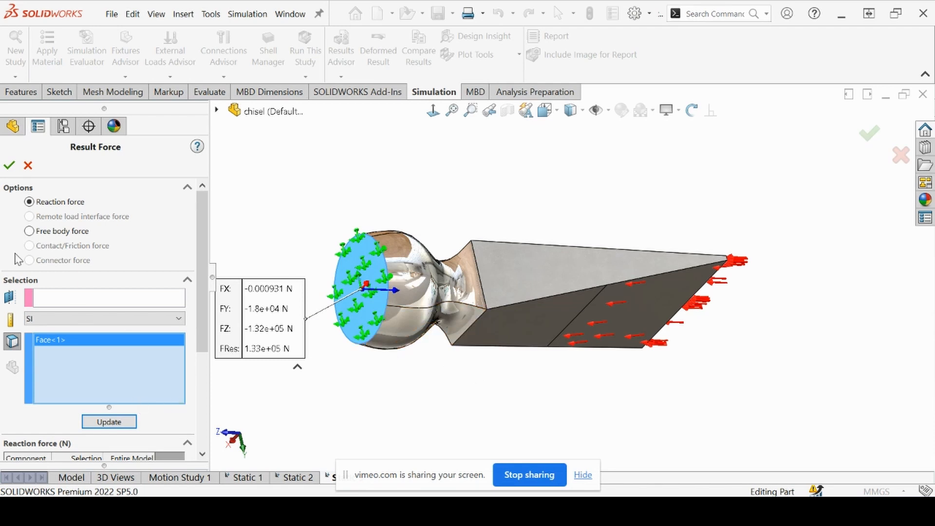
click(9, 165)
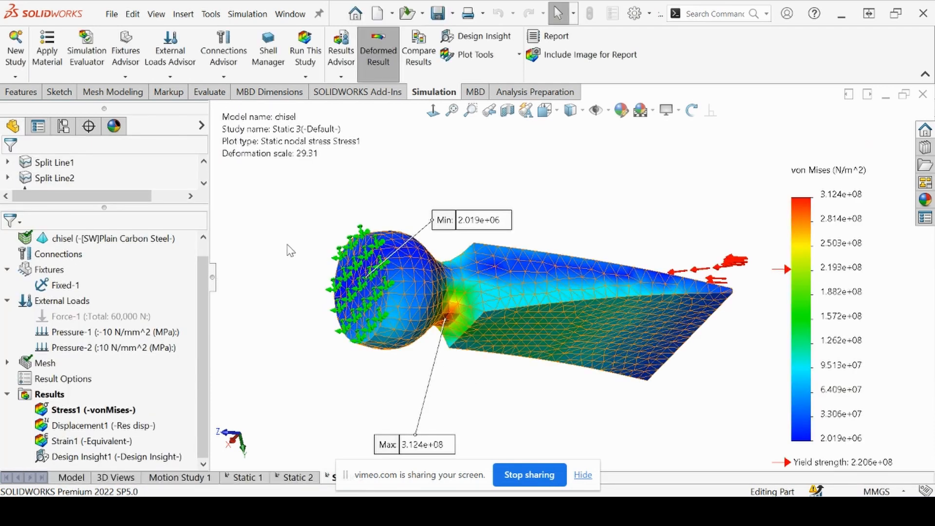
Create a Design Insight plot for Static 3 and examine the load path through the chisel's neck from several angles
click(469, 37)
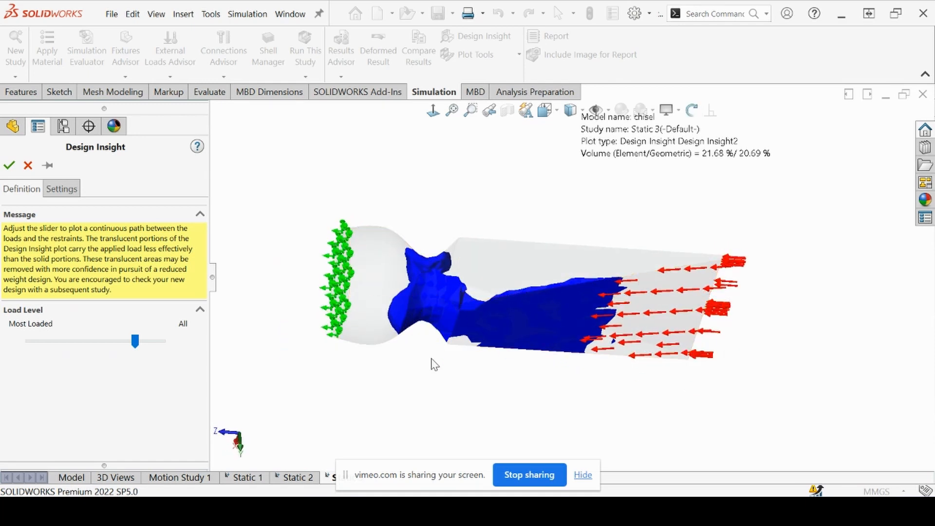
middle_drag(432, 361, 487, 366)
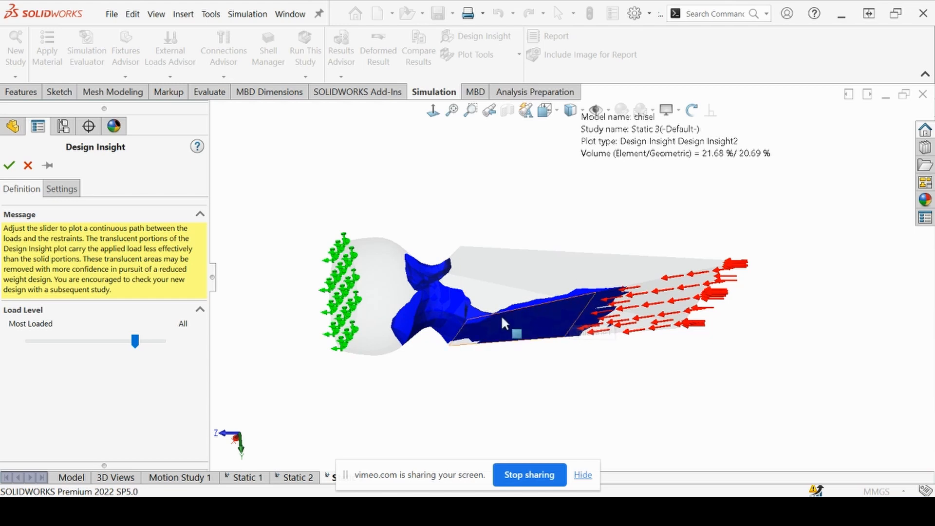
mouse_move(432, 368)
middle_down()
mouse_move(418, 344)
mouse_move(420, 387)
mouse_move(432, 370)
mouse_move(438, 378)
middle_up()
scroll(434, 319, down, 5)
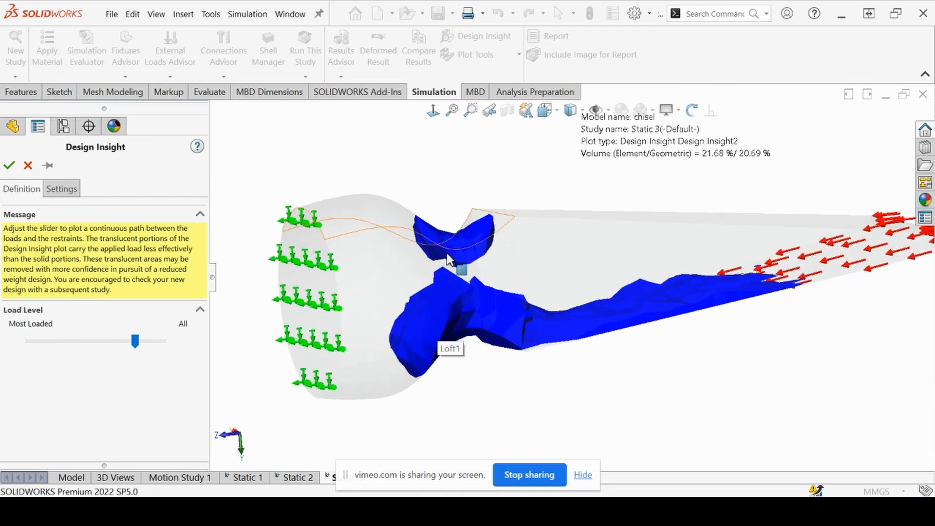
middle_drag(453, 239, 469, 367)
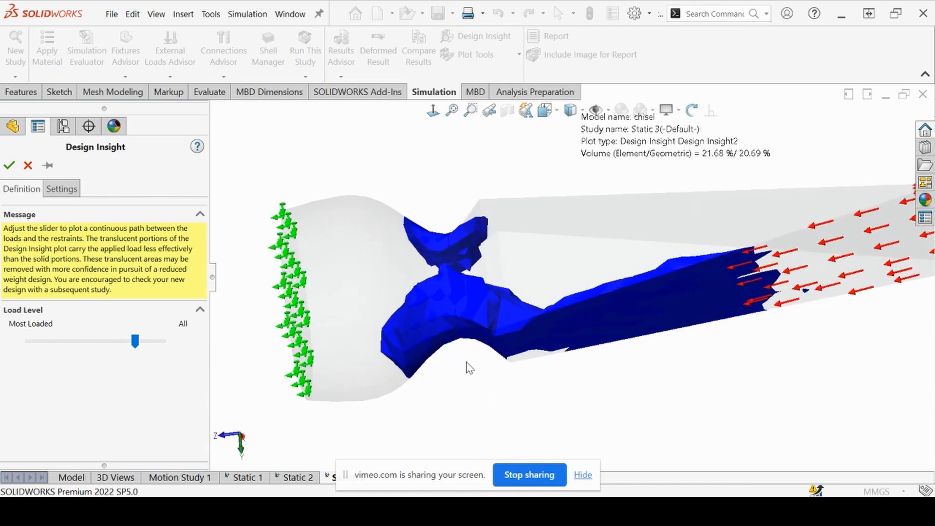